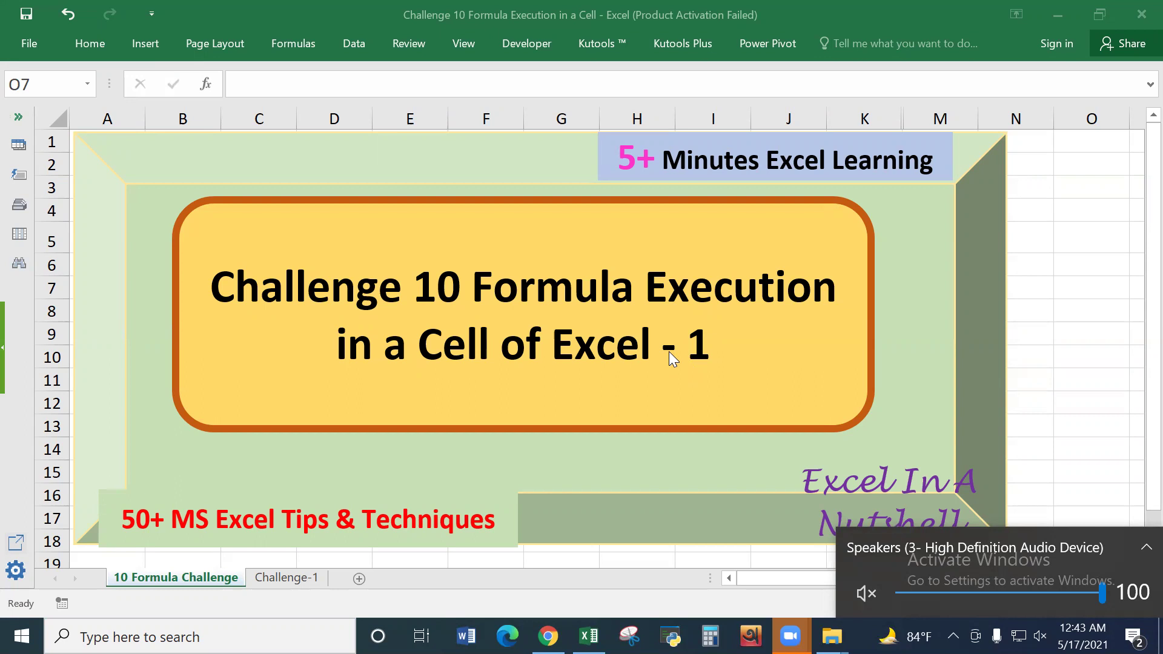
Step: Highlight the '- 1' part of the title banner, then deselect the banner
{"action": "left_click", "coordinate": [672, 344]}
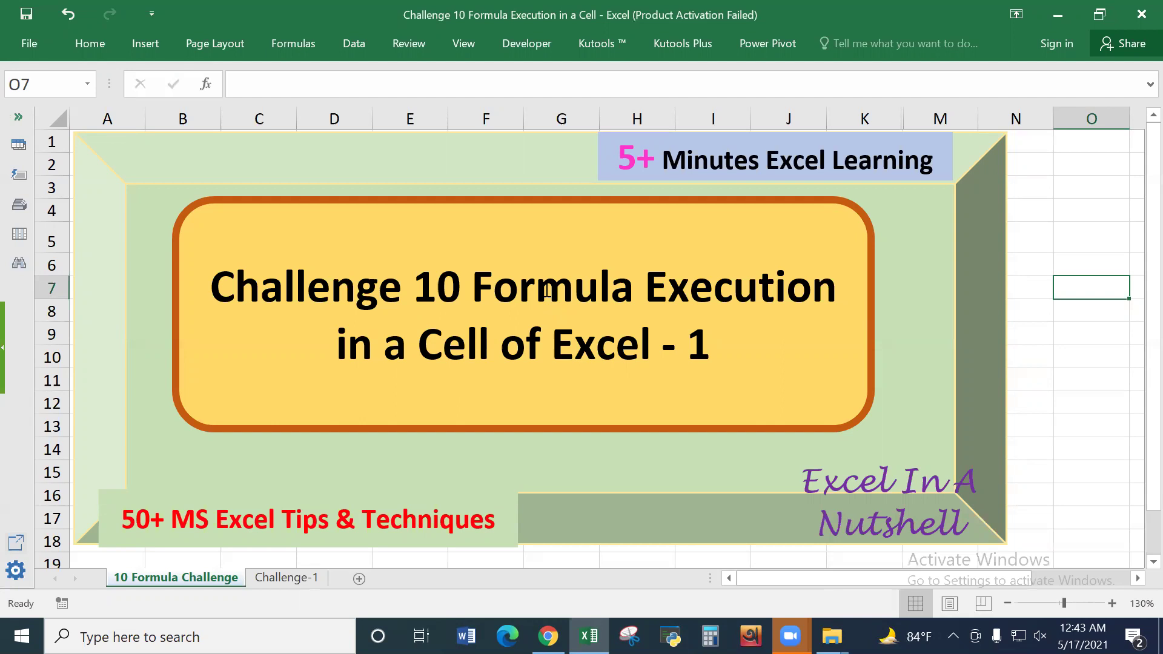
{"action": "left_click", "coordinate": [664, 341]}
{"action": "left_click_drag", "start_coordinate": [662, 342], "coordinate": [709, 344]}
{"action": "left_click", "coordinate": [1038, 265]}
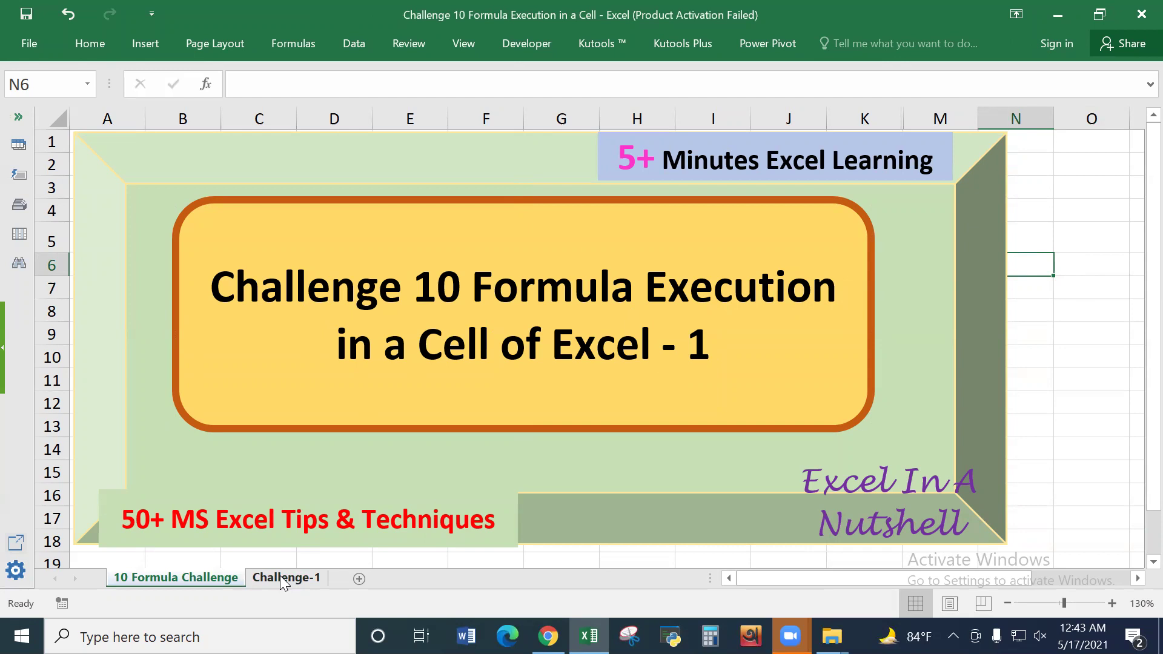
Step: Switch to the Challenge-1 sheet and select merged cell E5:M5
{"action": "left_click", "coordinate": [284, 578]}
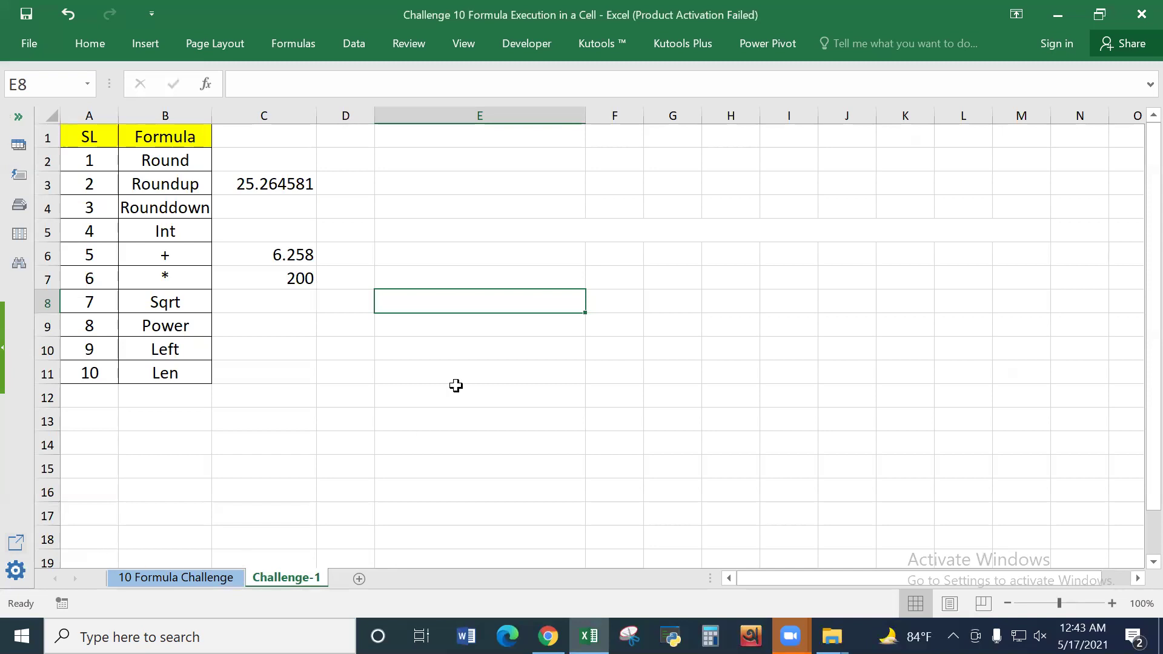
{"action": "left_click", "coordinate": [516, 329]}
{"action": "left_click", "coordinate": [582, 296]}
{"action": "left_click", "coordinate": [577, 227]}
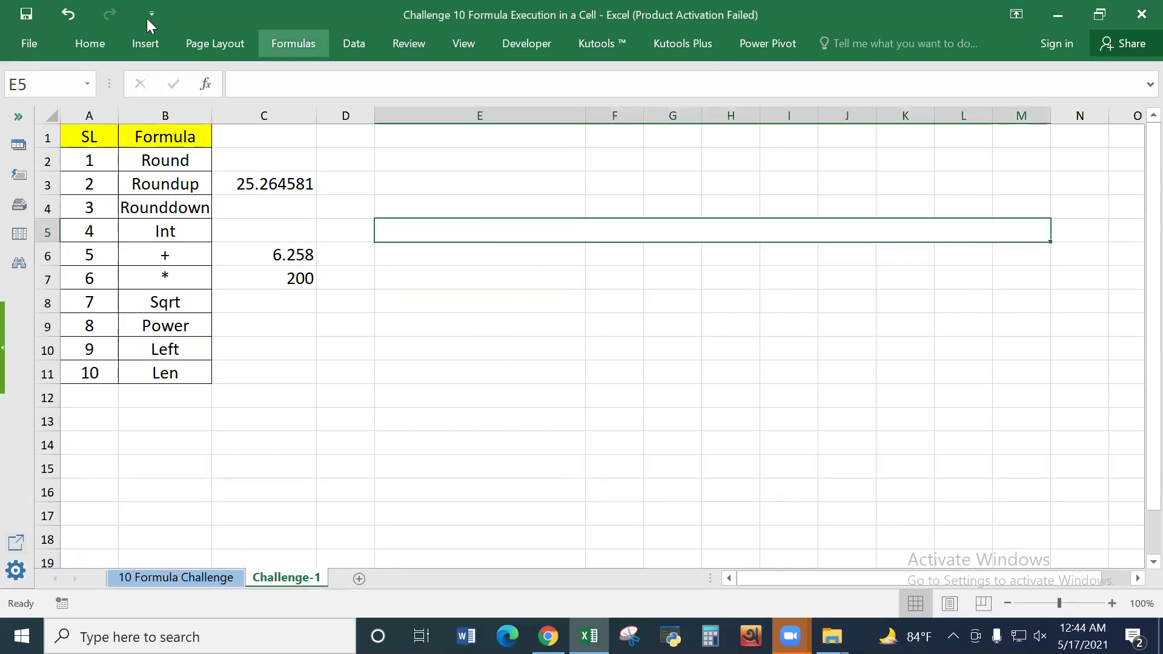
{"action": "left_click", "coordinate": [85, 39]}
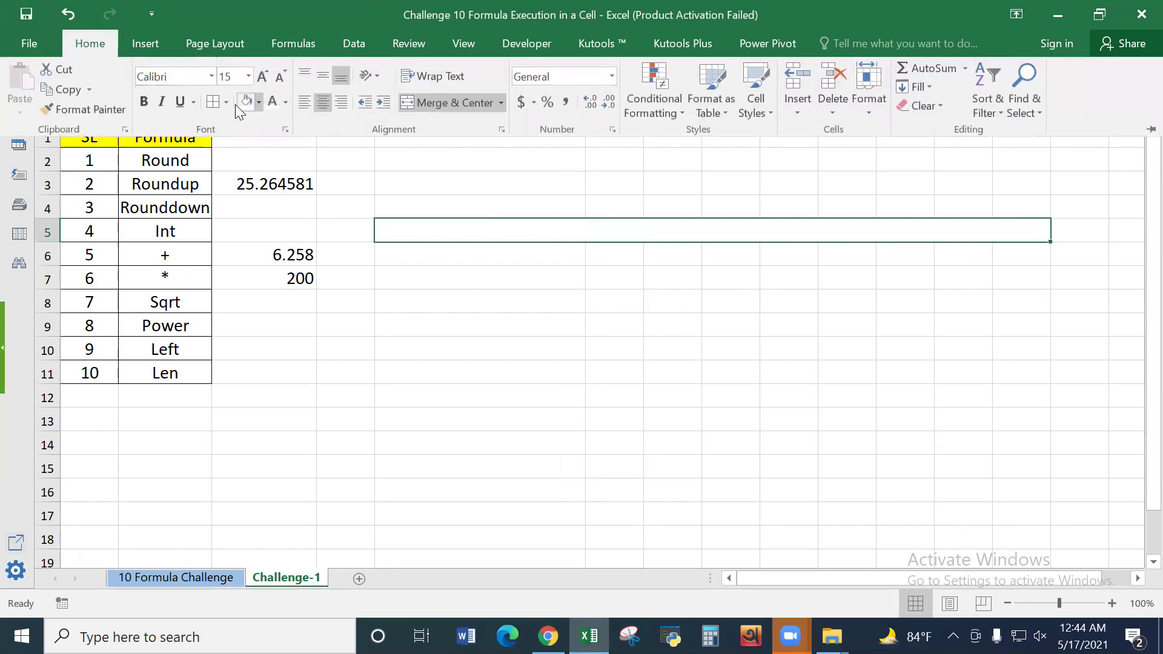
{"action": "left_click", "coordinate": [554, 239]}
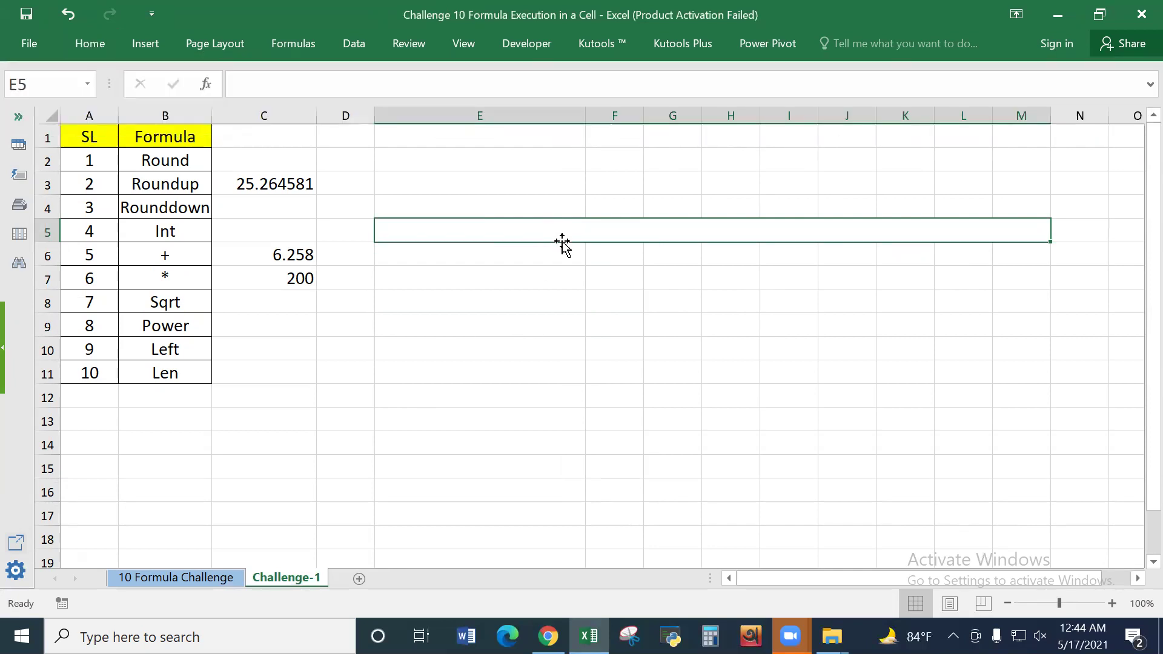
{"action": "key", "text": "Down"}
{"action": "key", "text": "Down"}
{"action": "key", "text": "Down"}
{"action": "left_click", "coordinate": [569, 225]}
Step: Give the E5:M5 text a light orange font colour
{"action": "left_click", "coordinate": [89, 39]}
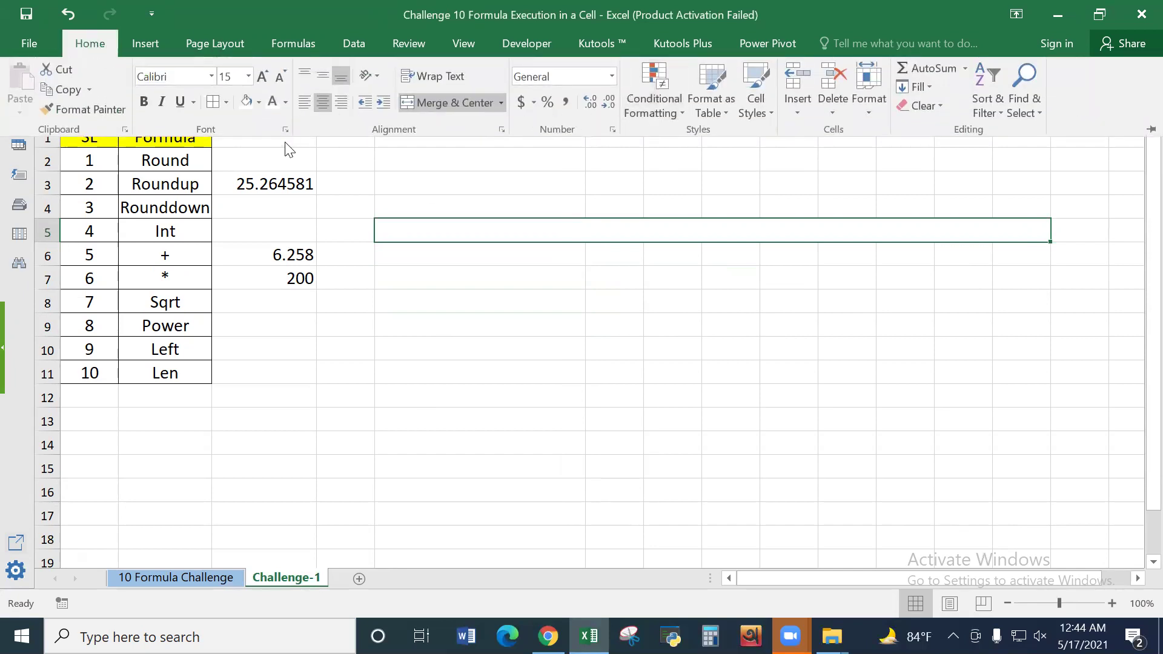
{"action": "left_click", "coordinate": [286, 102]}
{"action": "left_click", "coordinate": [341, 186]}
{"action": "key", "text": "ctrl+F1"}
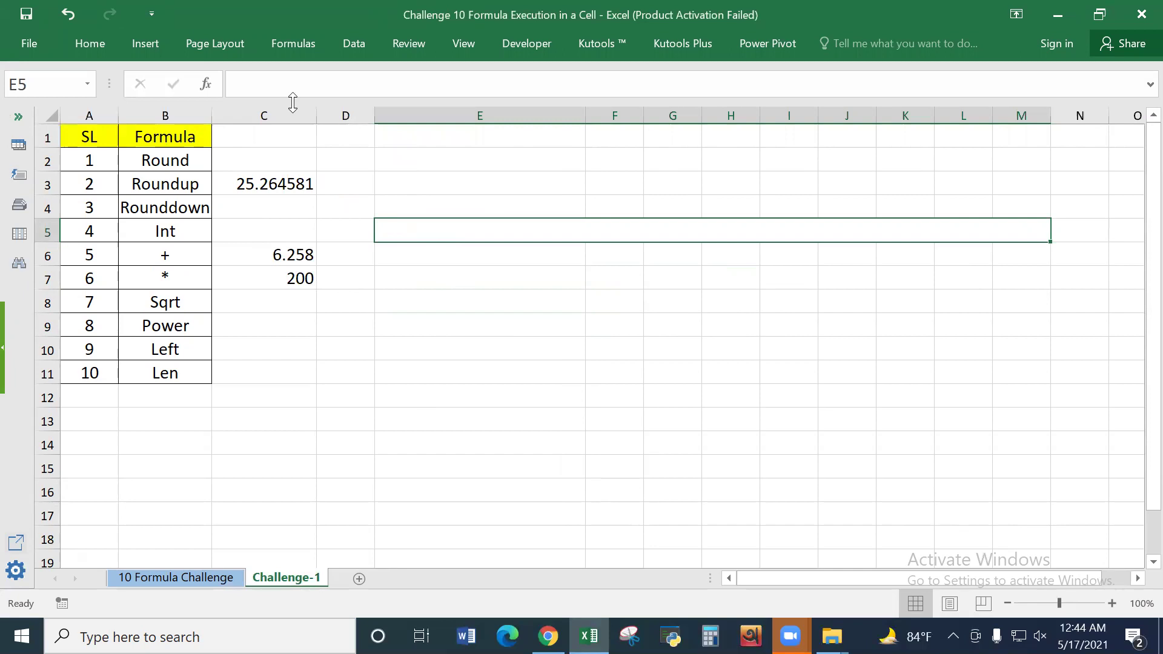
Step: Fill merged cell E5:M5 with light gold
{"action": "left_click", "coordinate": [112, 49]}
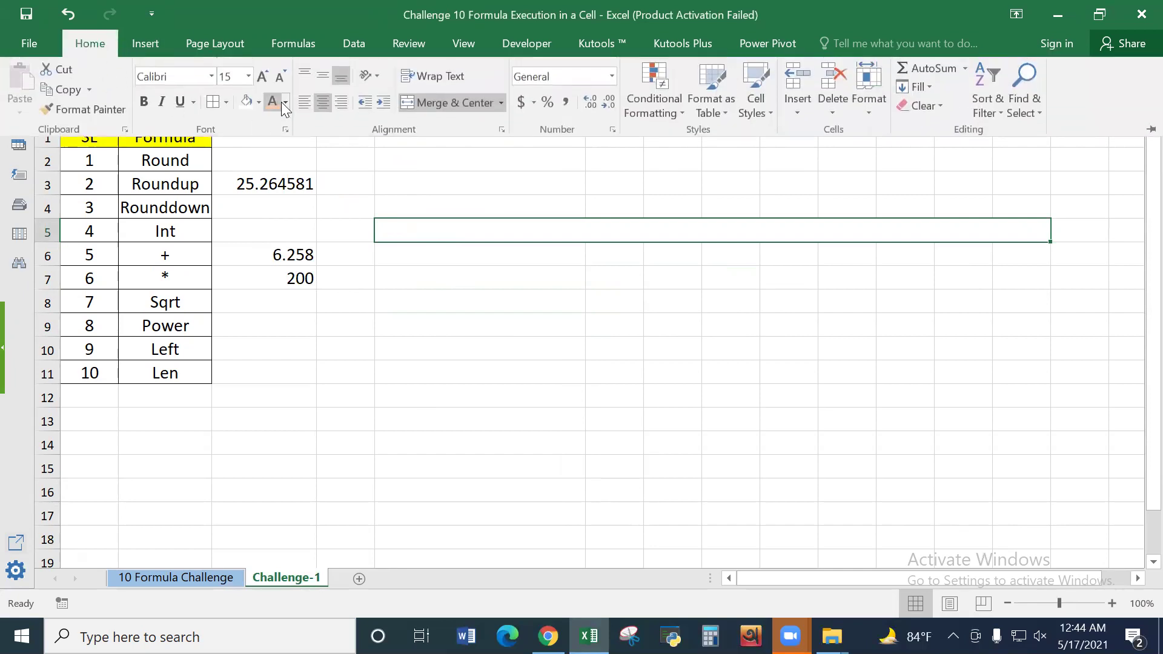
{"action": "left_click", "coordinate": [284, 103]}
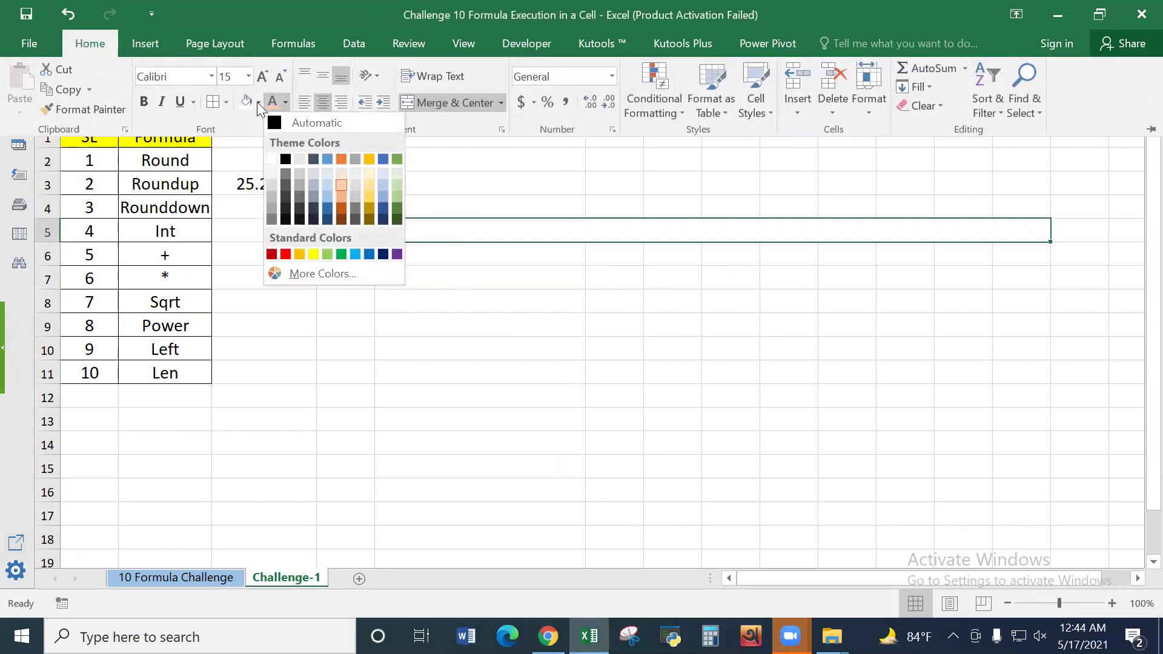
{"action": "left_click", "coordinate": [256, 102]}
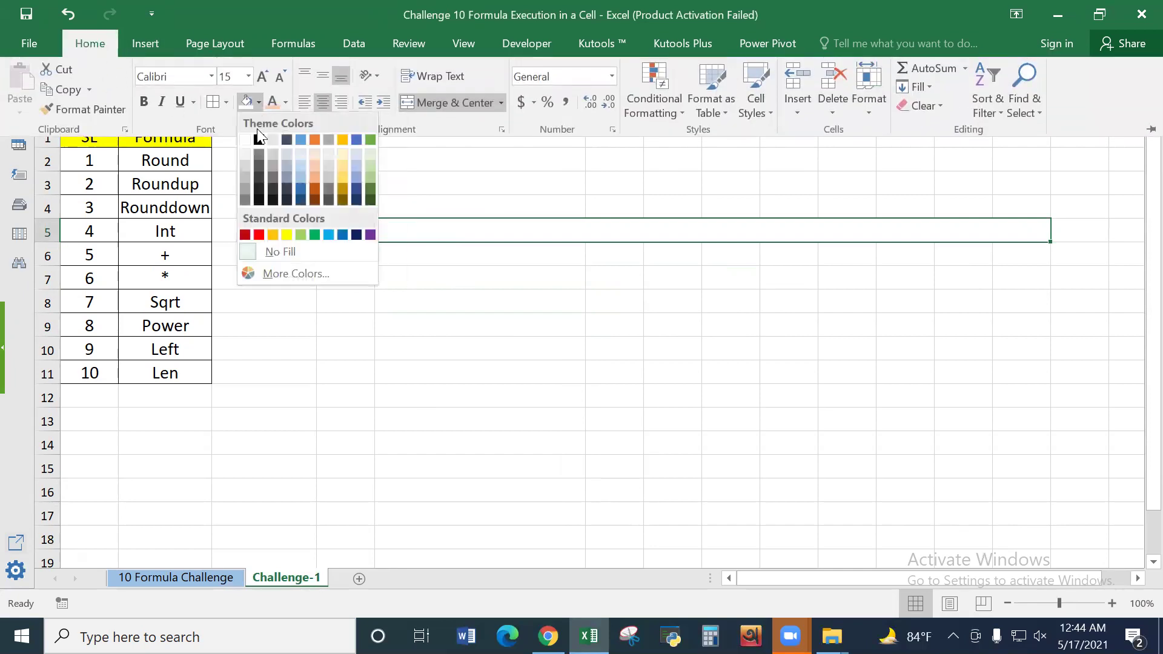
{"action": "left_click", "coordinate": [343, 161]}
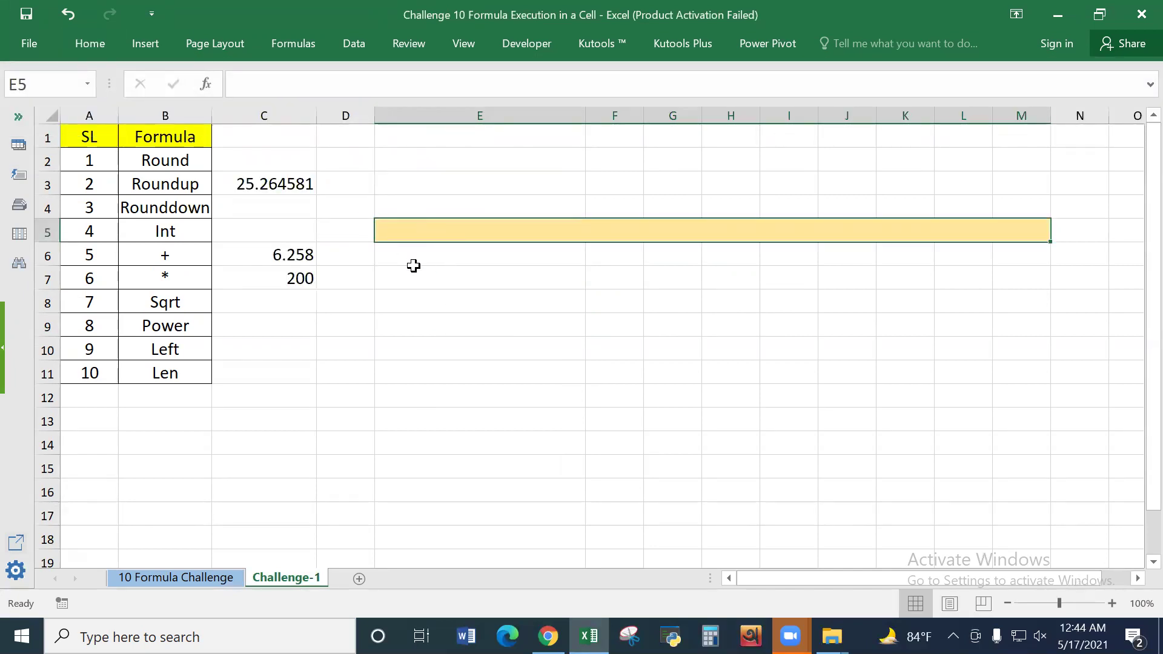
{"action": "left_click", "coordinate": [414, 287]}
{"action": "left_click", "coordinate": [413, 233]}
{"action": "left_click", "coordinate": [273, 185]}
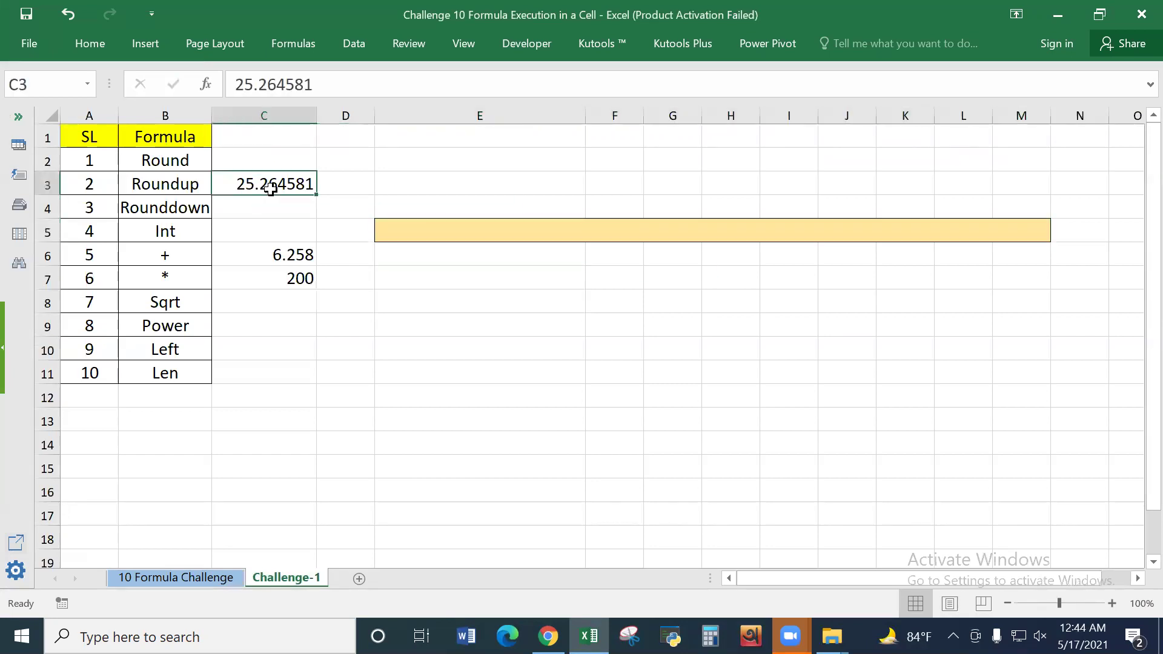
{"action": "left_click", "coordinate": [155, 159]}
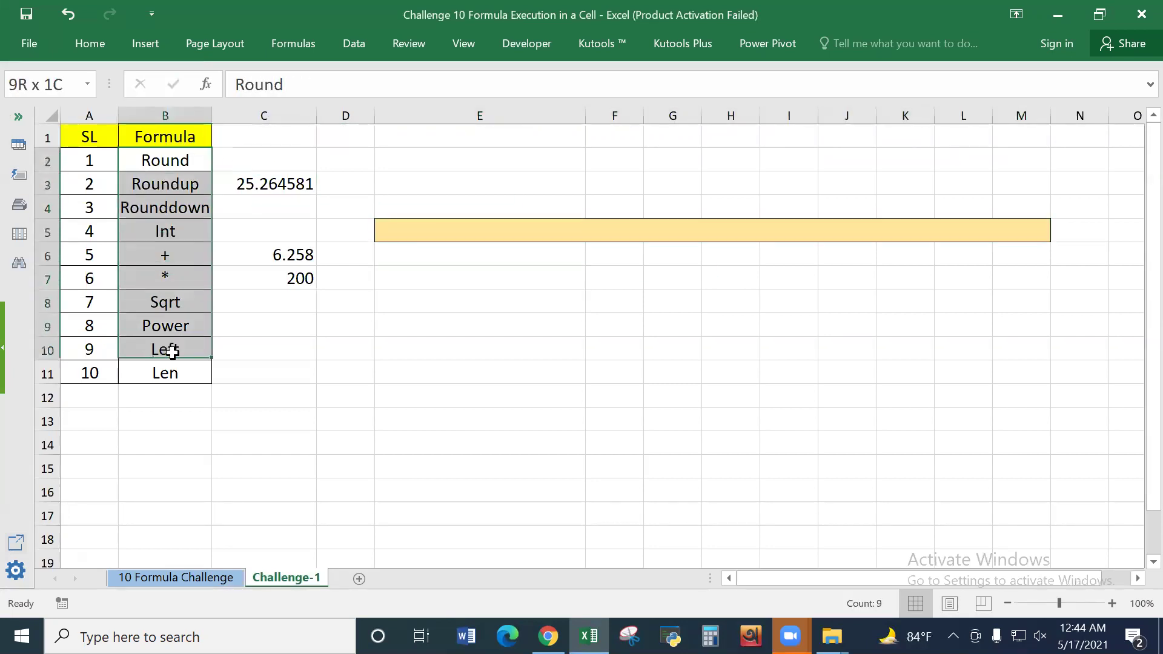
{"action": "left_click_drag", "start_coordinate": [159, 182], "coordinate": [173, 369]}
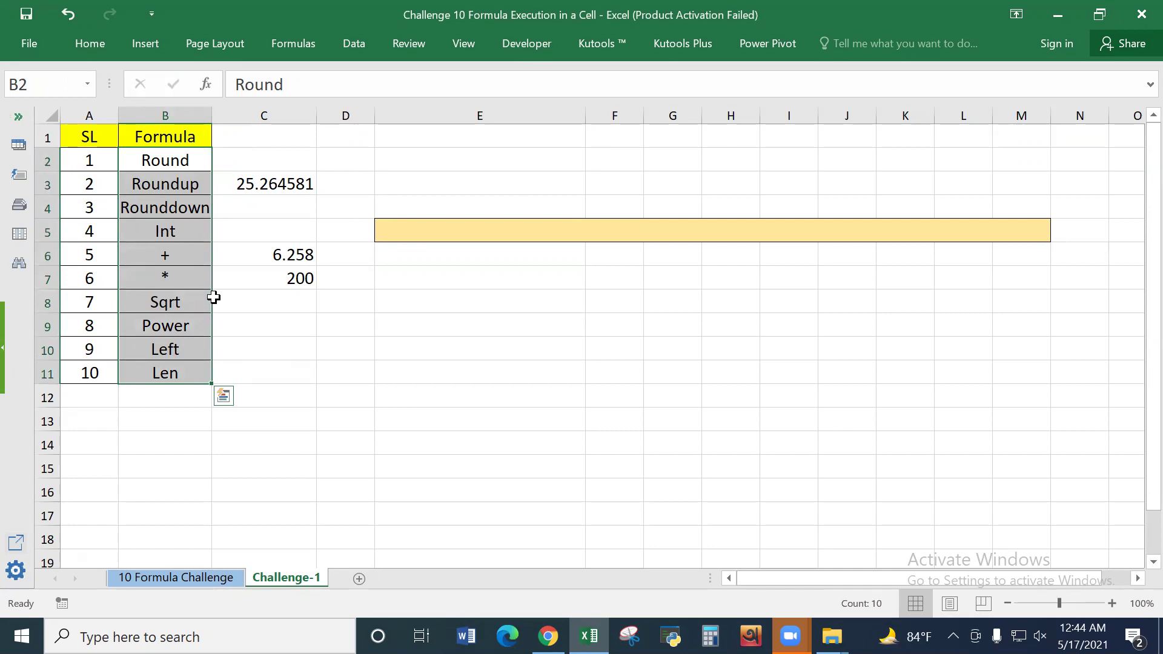
{"action": "left_click", "coordinate": [444, 231]}
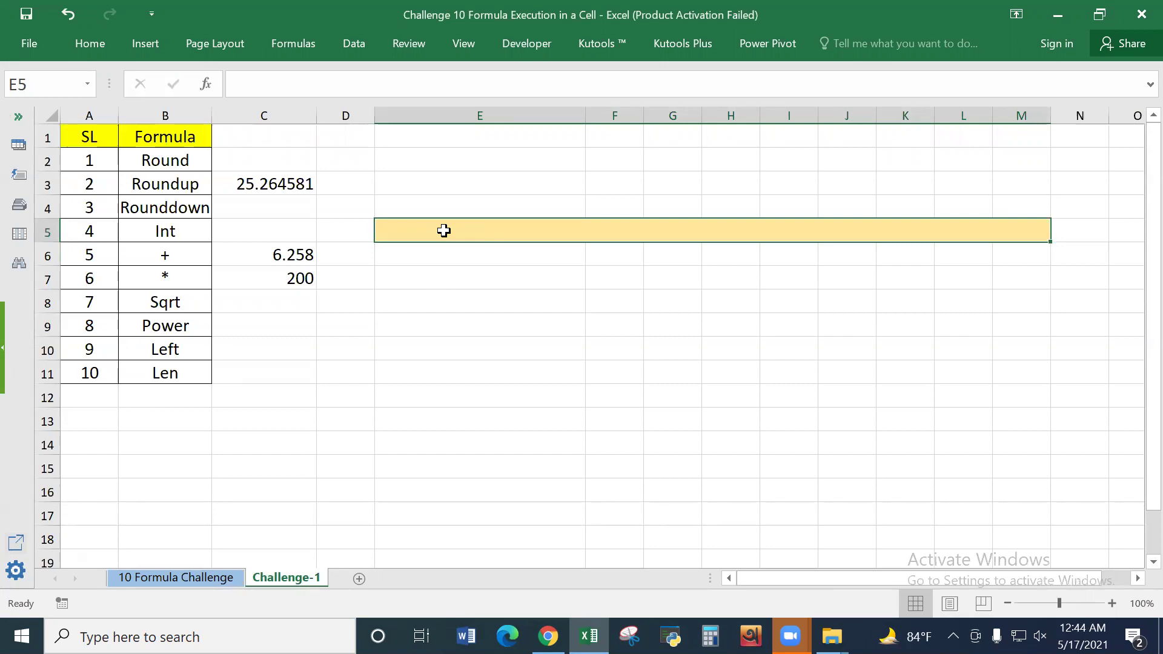
{"action": "left_click", "coordinate": [182, 158]}
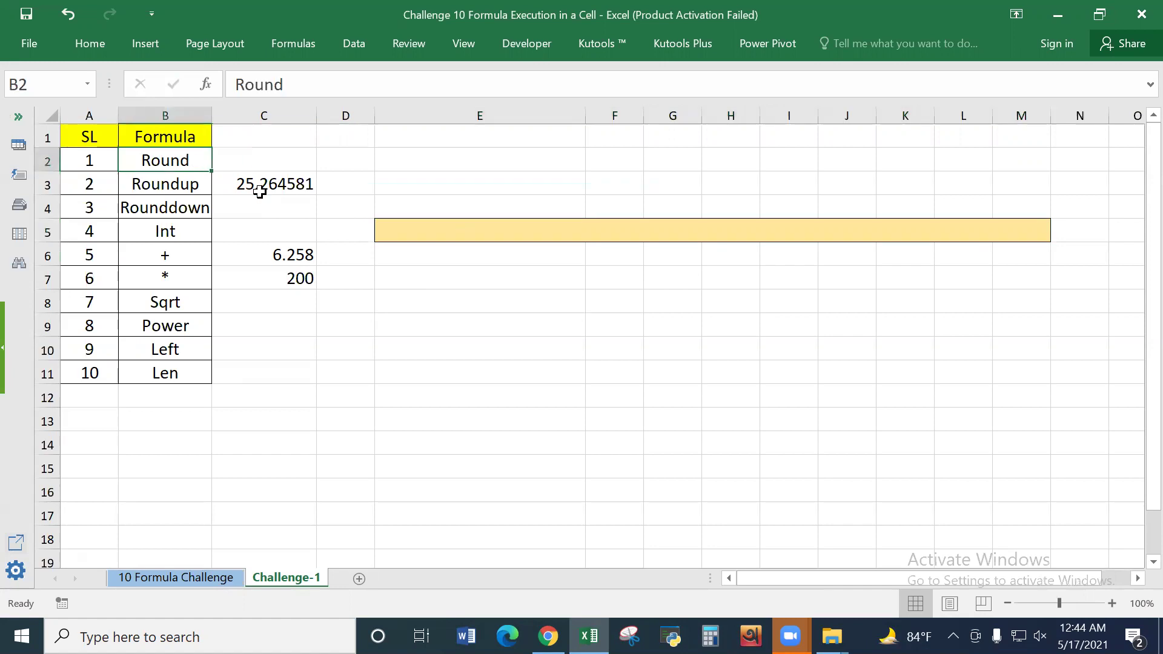
{"action": "left_click", "coordinate": [259, 192]}
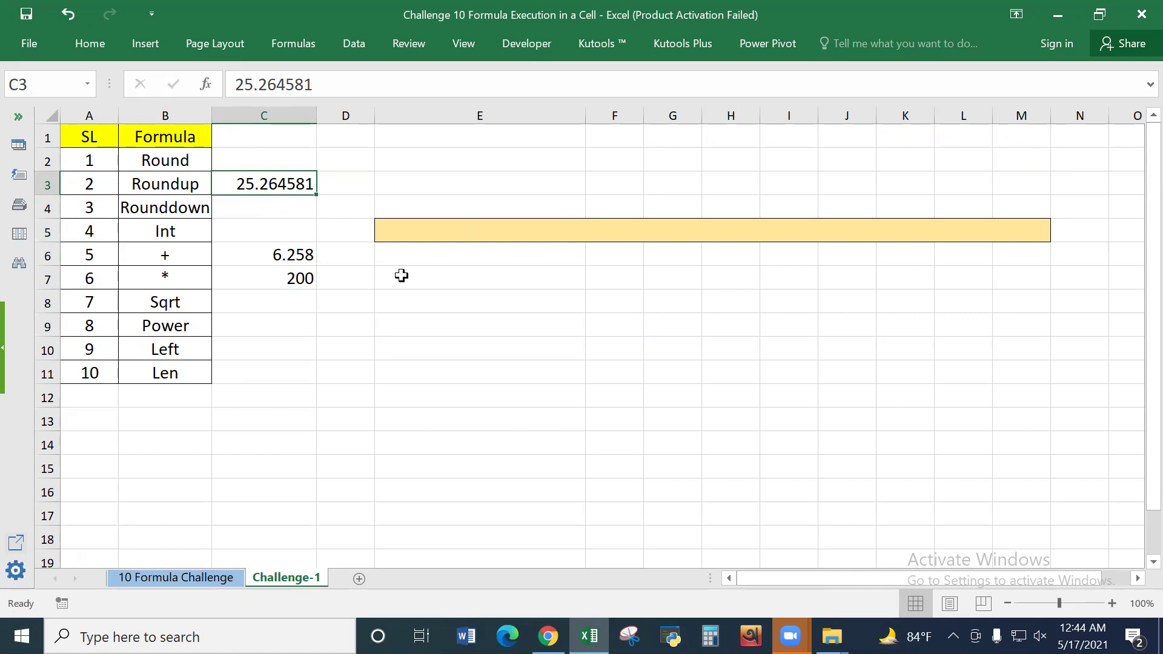
{"action": "left_click", "coordinate": [409, 232]}
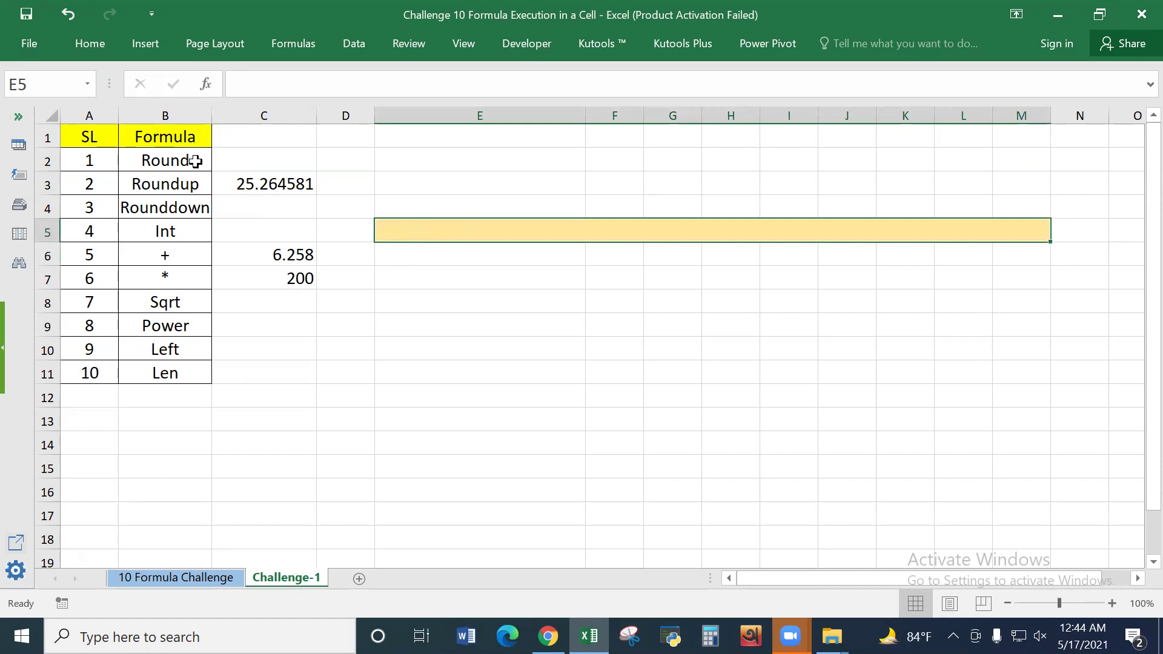
Step: Start a formula in E5 referencing F9, then cancel it
{"action": "type", "text": "="}
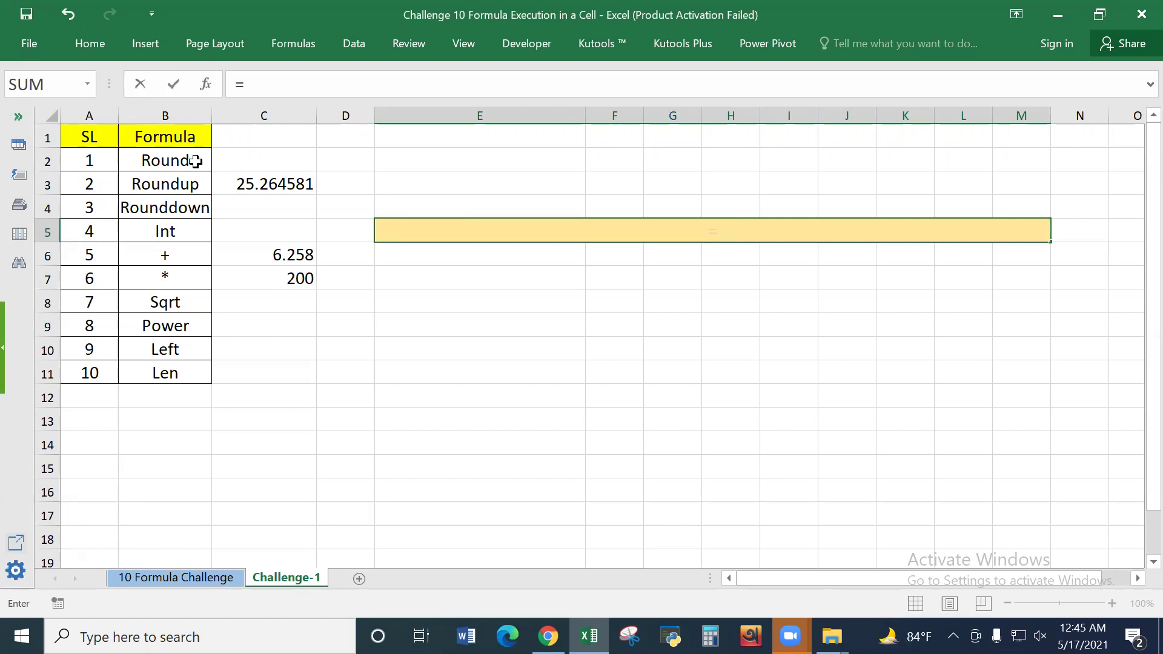
{"action": "left_click", "coordinate": [600, 323]}
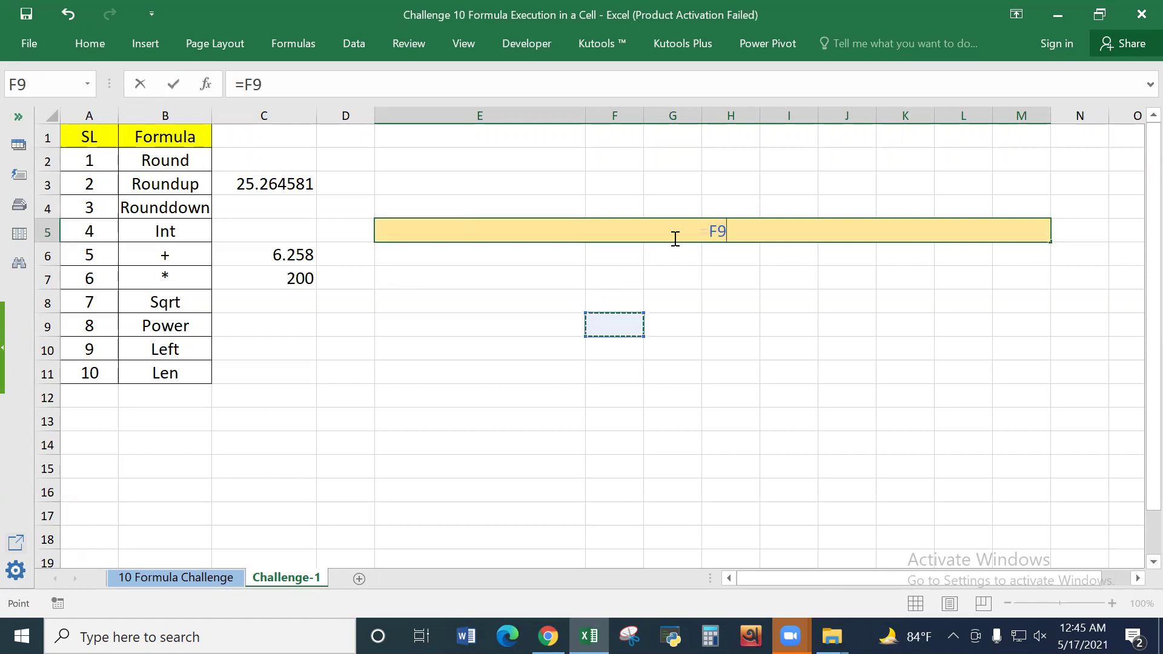
{"action": "key", "text": "Escape"}
{"action": "left_click", "coordinate": [645, 306]}
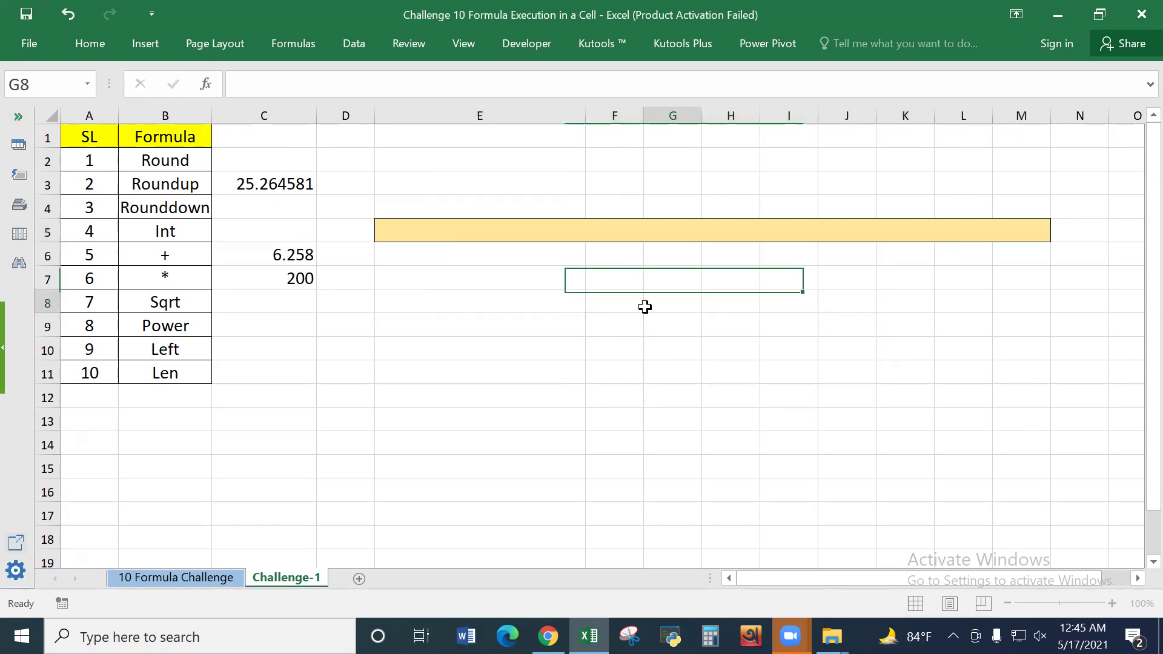
Step: Apply a standard font colour to merged cell E5:M5
{"action": "left_click", "coordinate": [634, 230]}
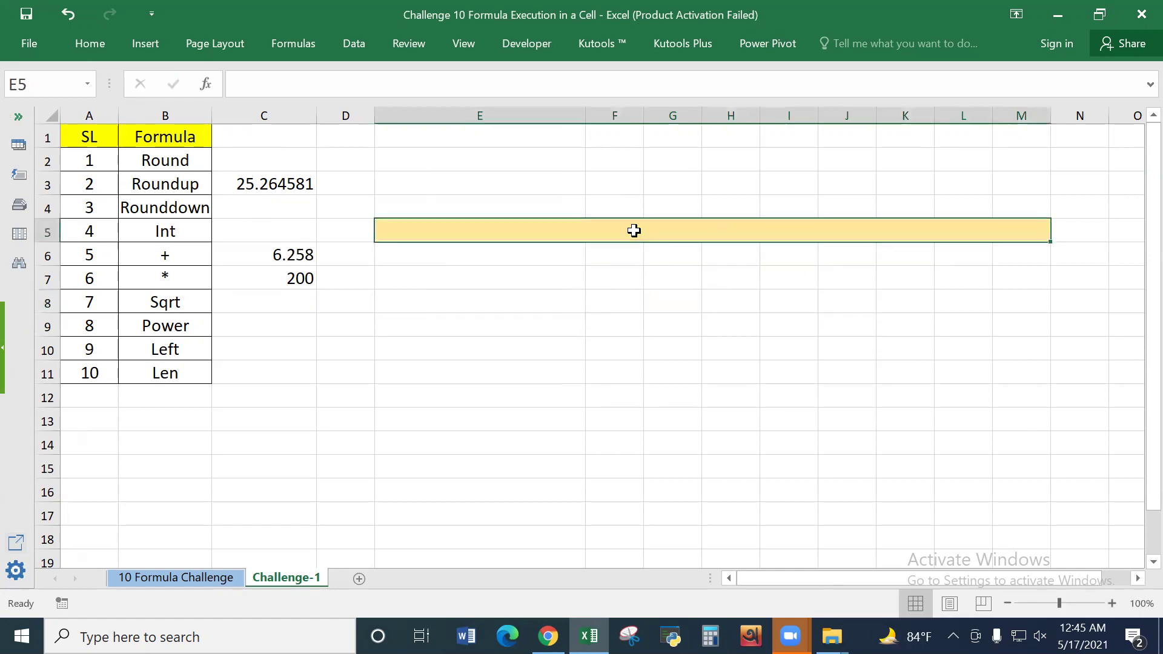
{"action": "left_click", "coordinate": [89, 43]}
{"action": "left_click", "coordinate": [286, 102]}
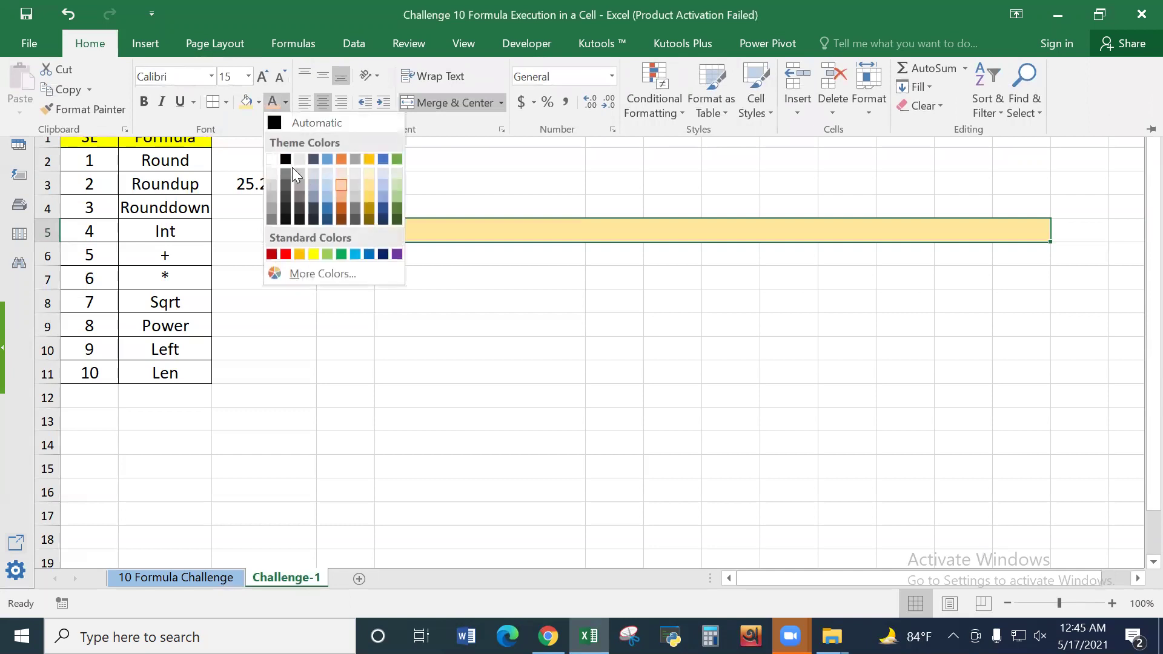
{"action": "left_click", "coordinate": [281, 253]}
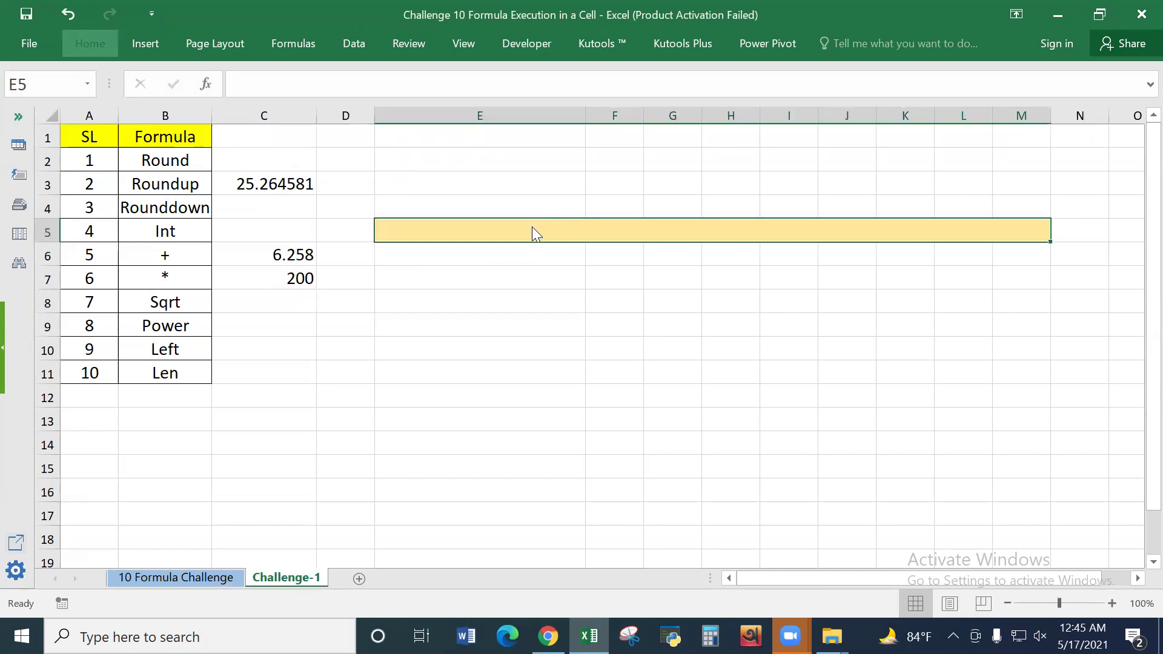
Step: Enter =ROUND(C3,5) in merged cell E5, displaying 25.26458
{"action": "type", "text": "="}
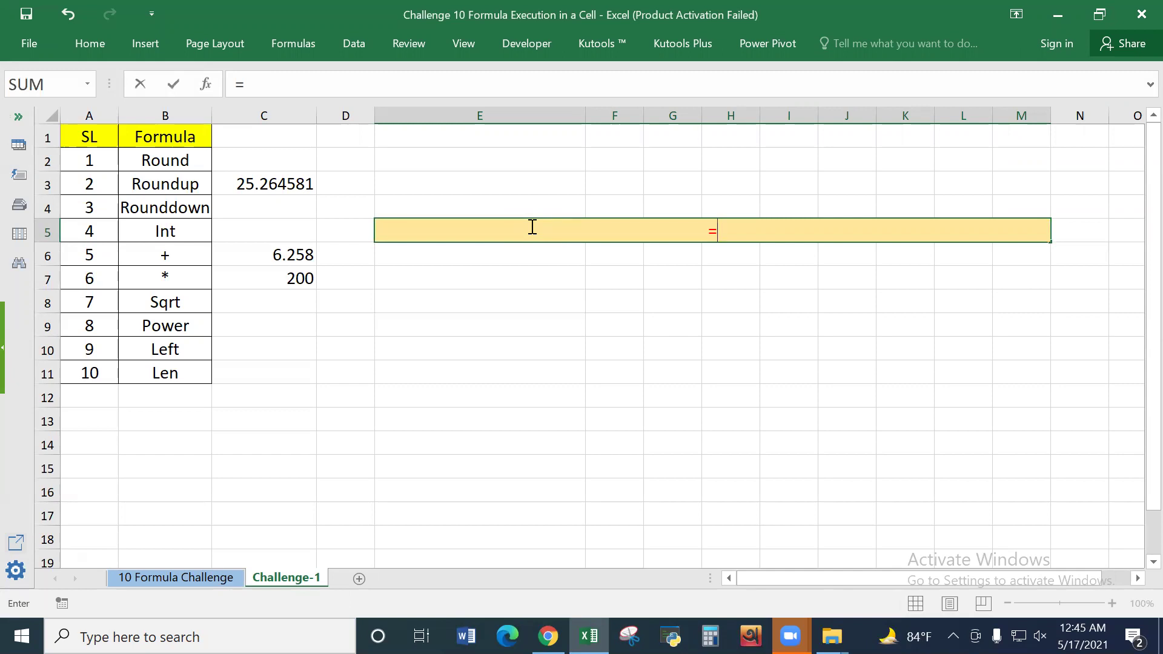
{"action": "type", "text": "roun"}
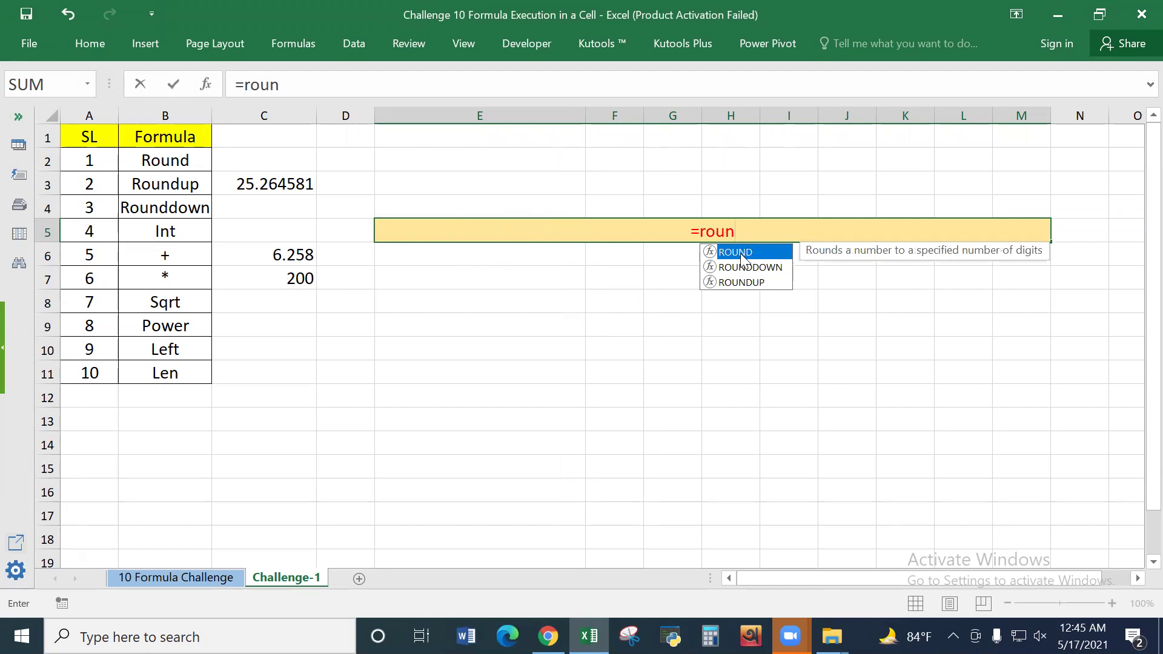
{"action": "double_click", "coordinate": [742, 254]}
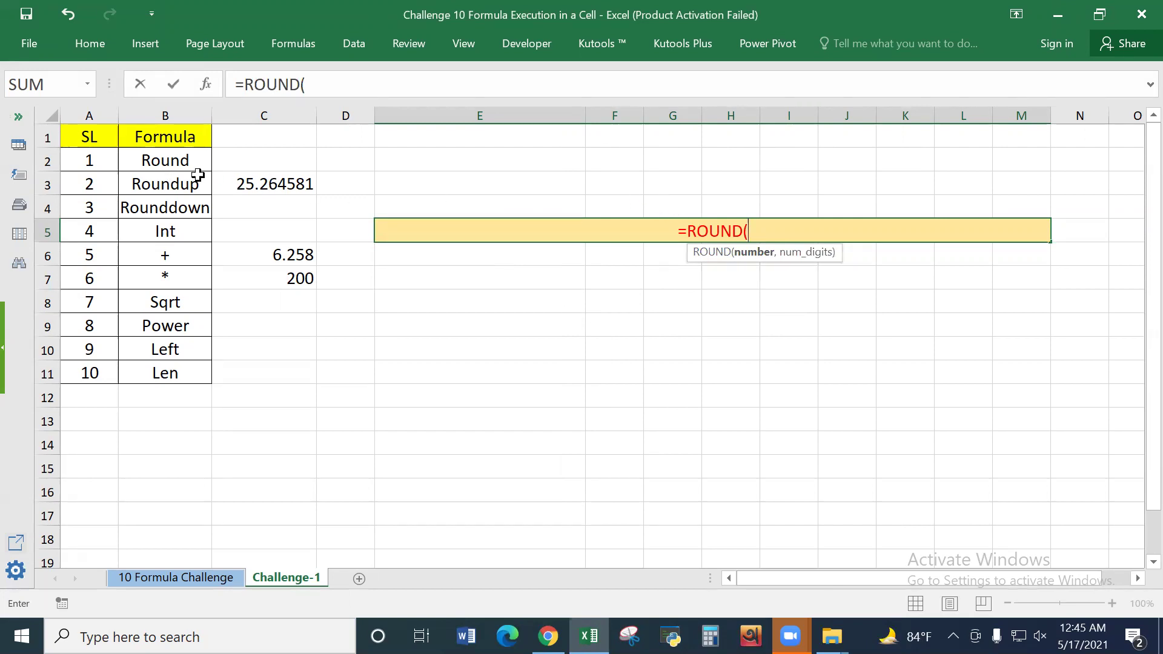
{"action": "left_click", "coordinate": [275, 185]}
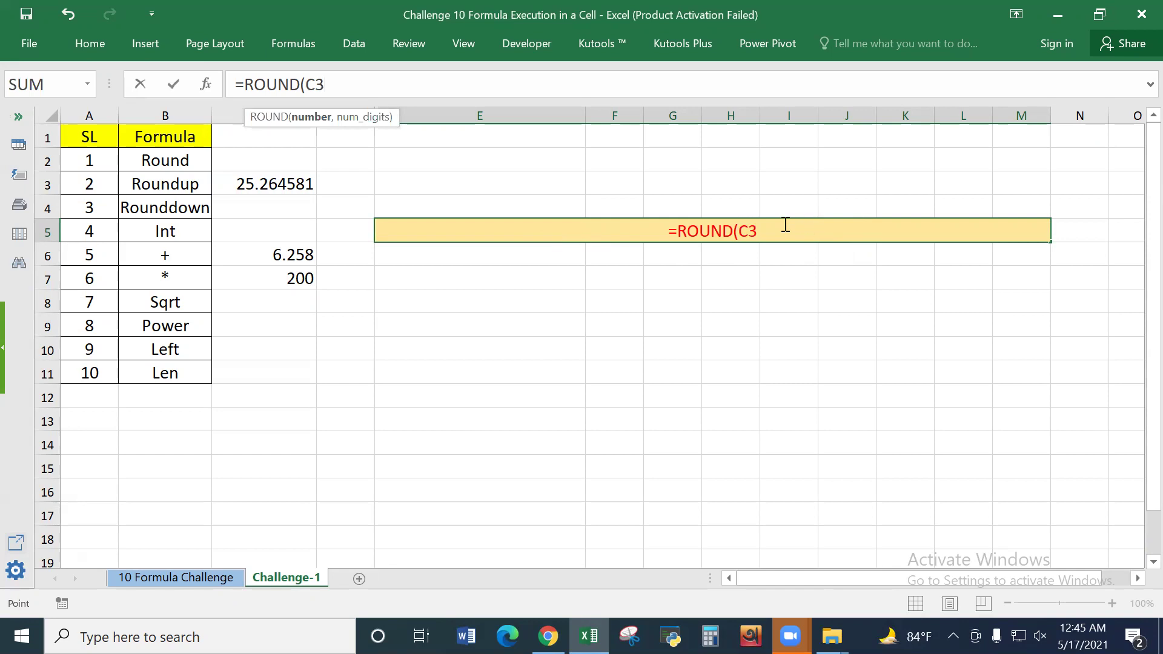
{"action": "left_click", "coordinate": [773, 231]}
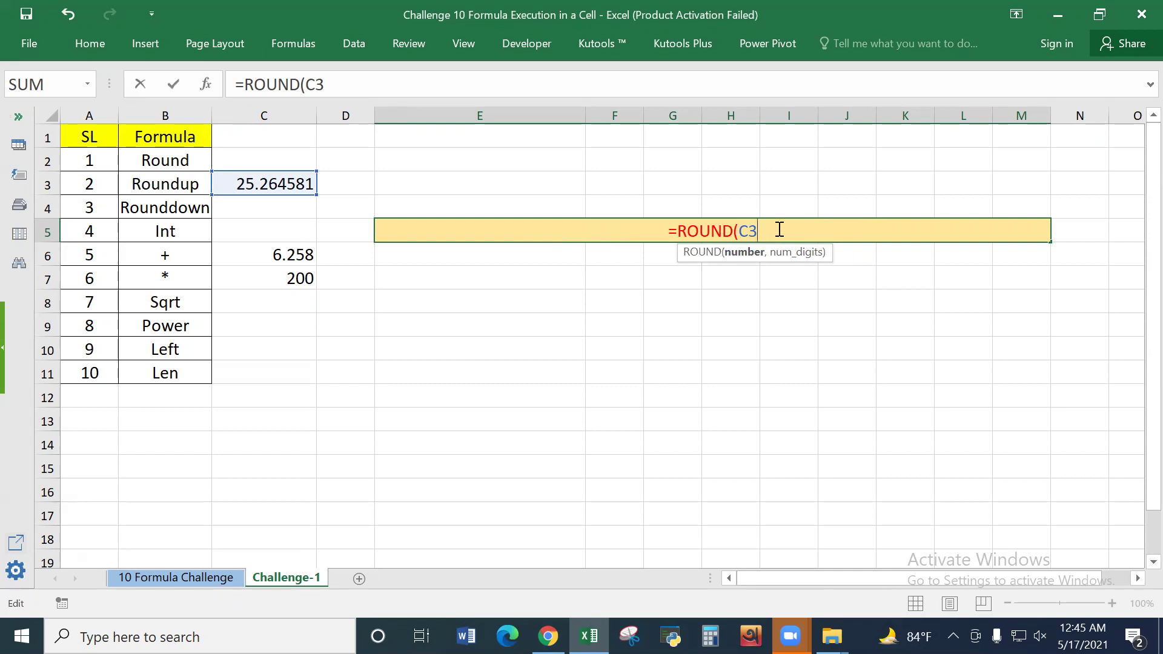
{"action": "type", "text": ","}
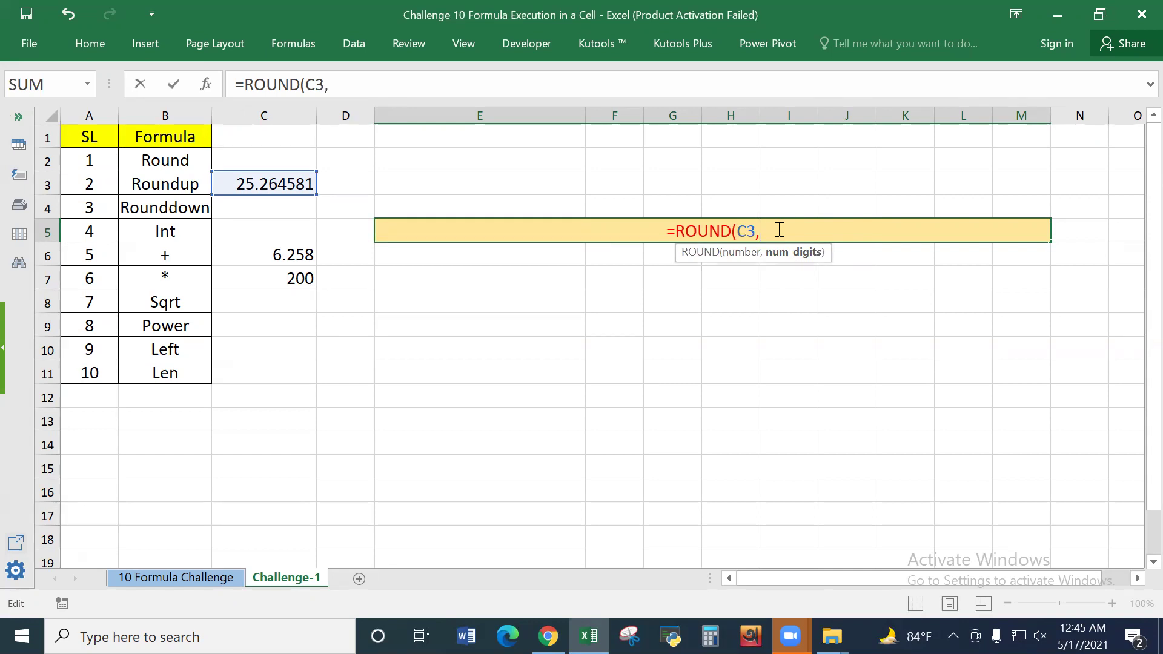
{"action": "type", "text": "5"}
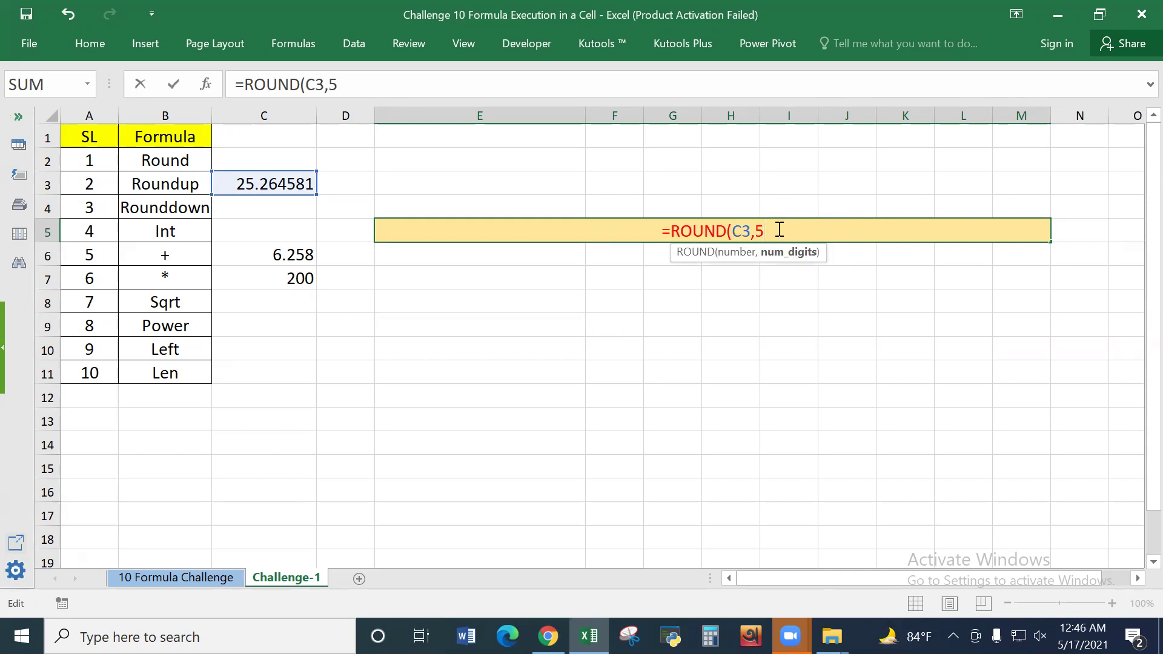
{"action": "type", "text": ")"}
{"action": "key", "text": "Return"}
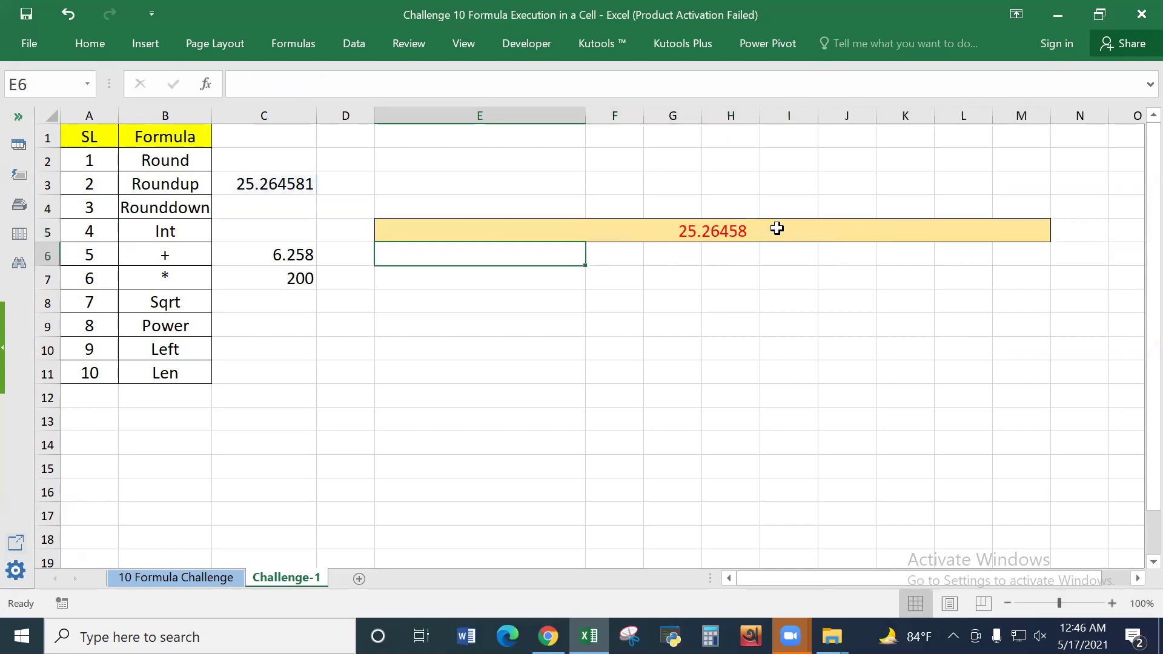
Step: Change E5 to =ROUNDUP(ROUND(C3,5),4) so it shows 25.2646
{"action": "left_click", "coordinate": [687, 233]}
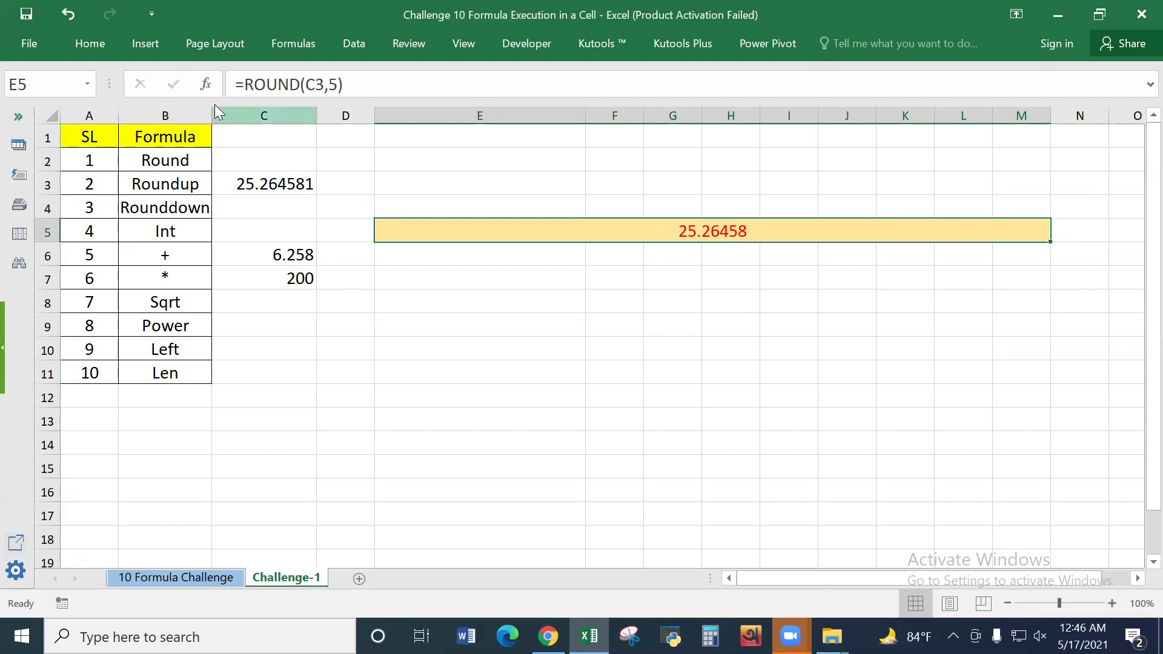
{"action": "left_click", "coordinate": [248, 83]}
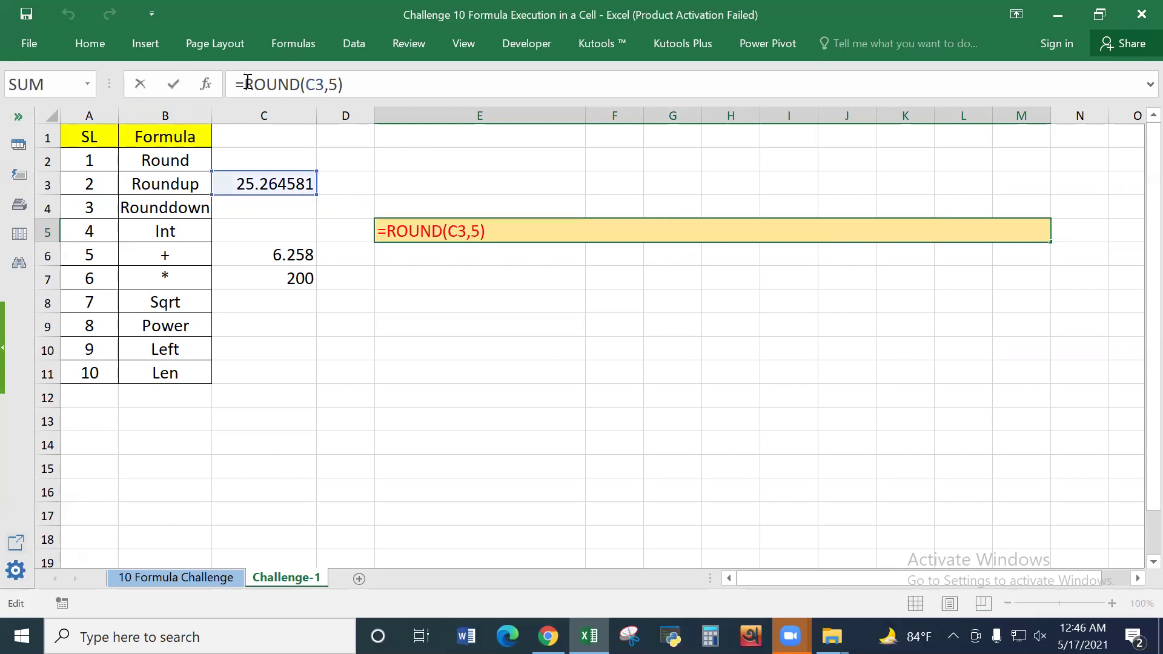
{"action": "type", "text": "rou"}
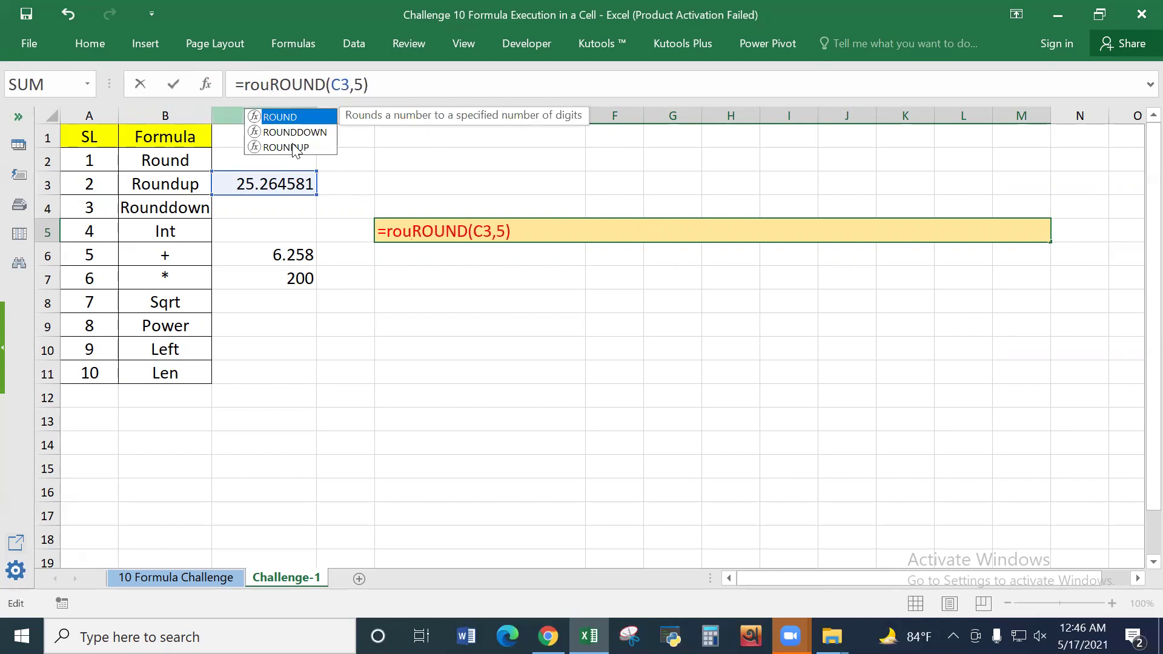
{"action": "double_click", "coordinate": [291, 145]}
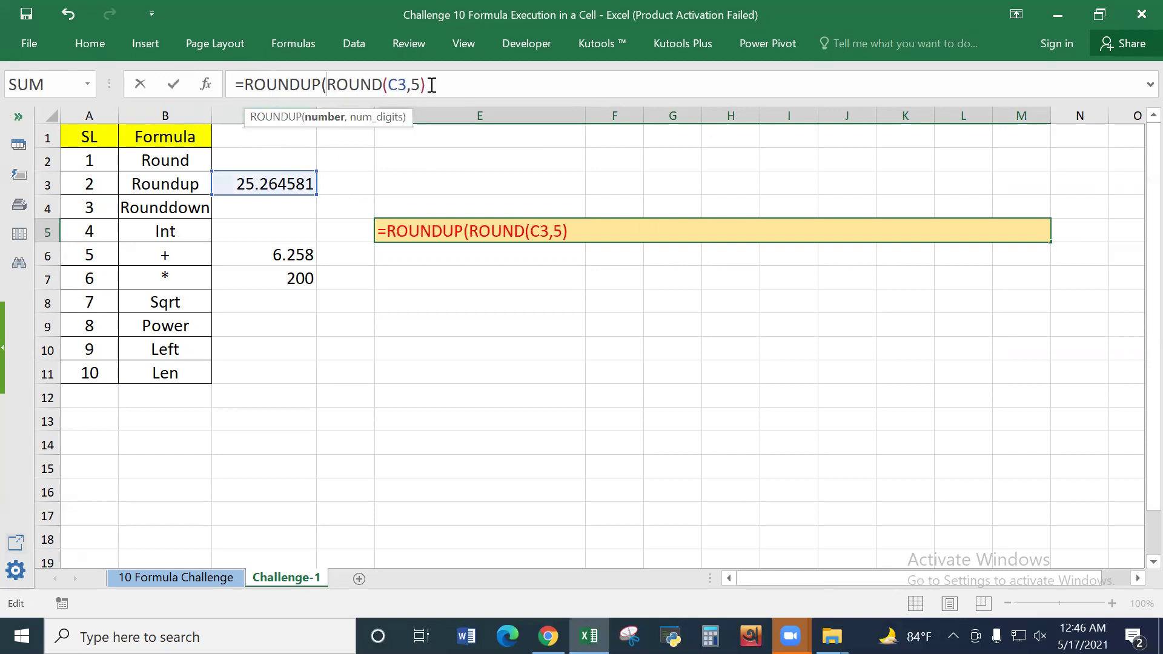
{"action": "left_click_drag", "start_coordinate": [432, 85], "coordinate": [332, 87]}
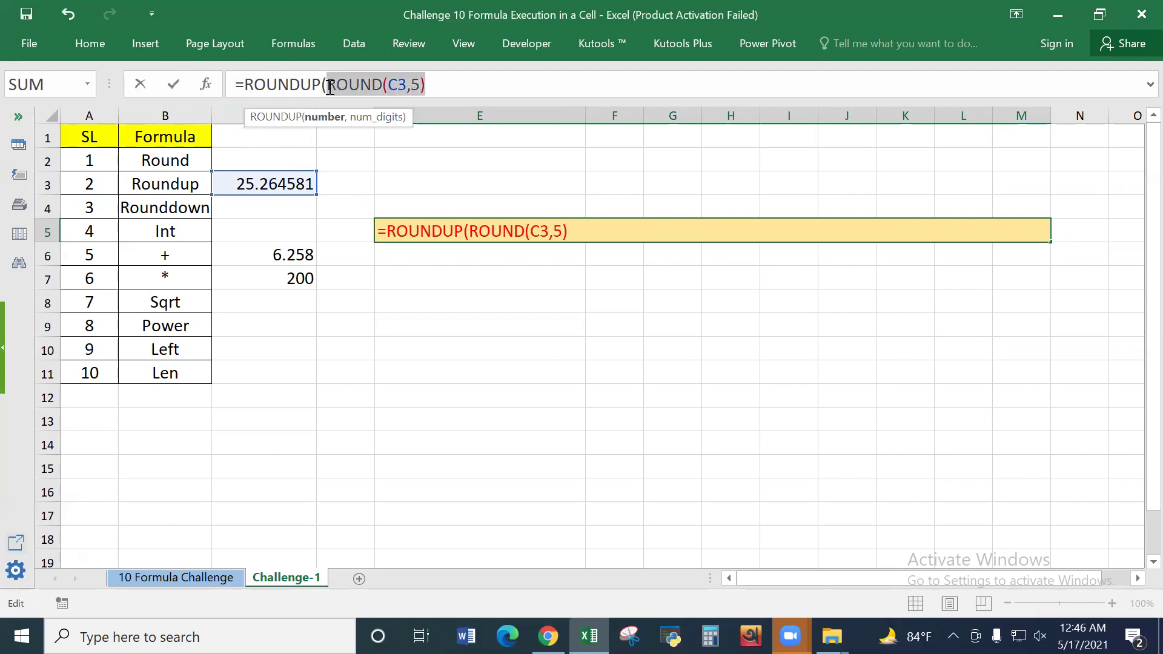
{"action": "left_click", "coordinate": [439, 84]}
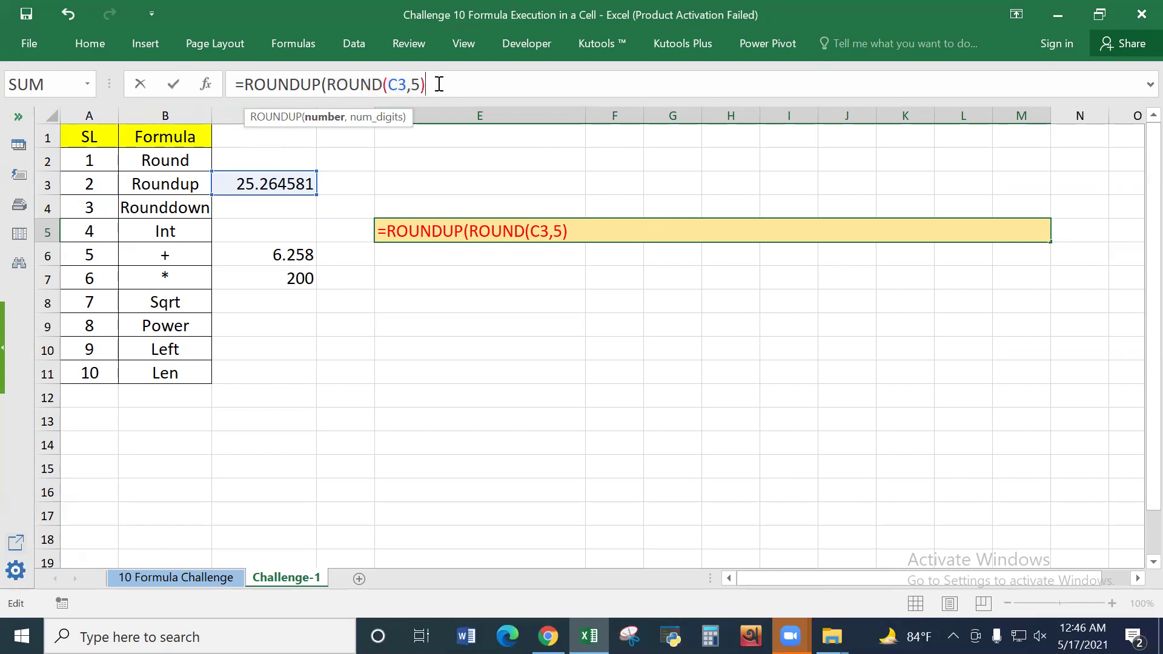
{"action": "type", "text": ",4)"}
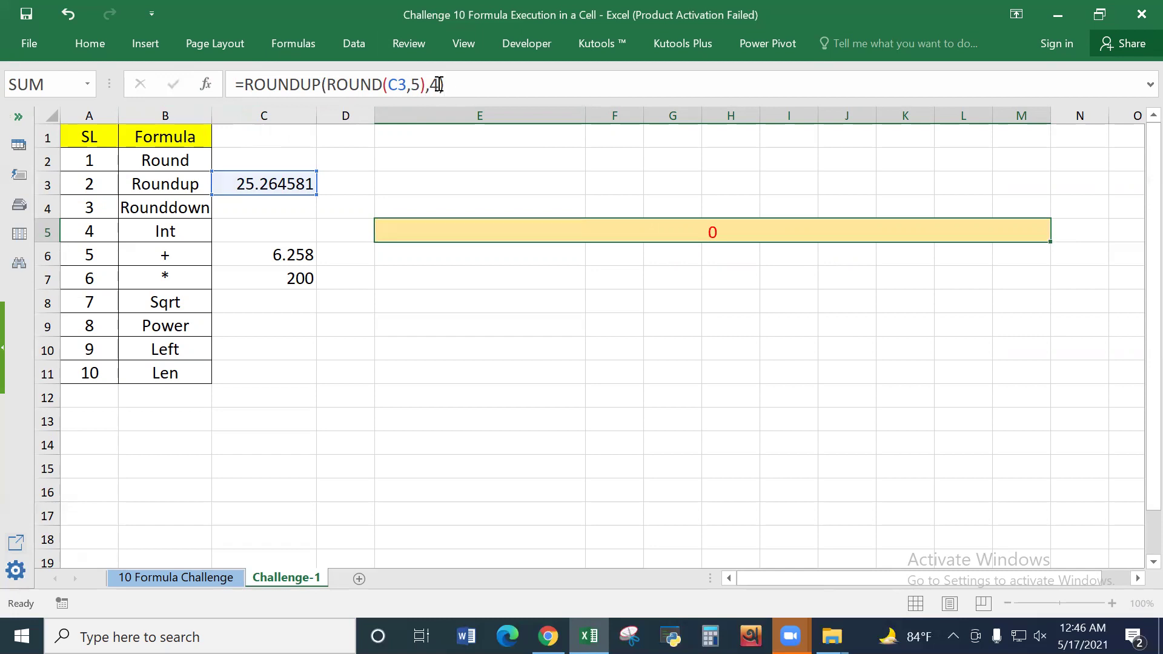
{"action": "key", "text": "Return"}
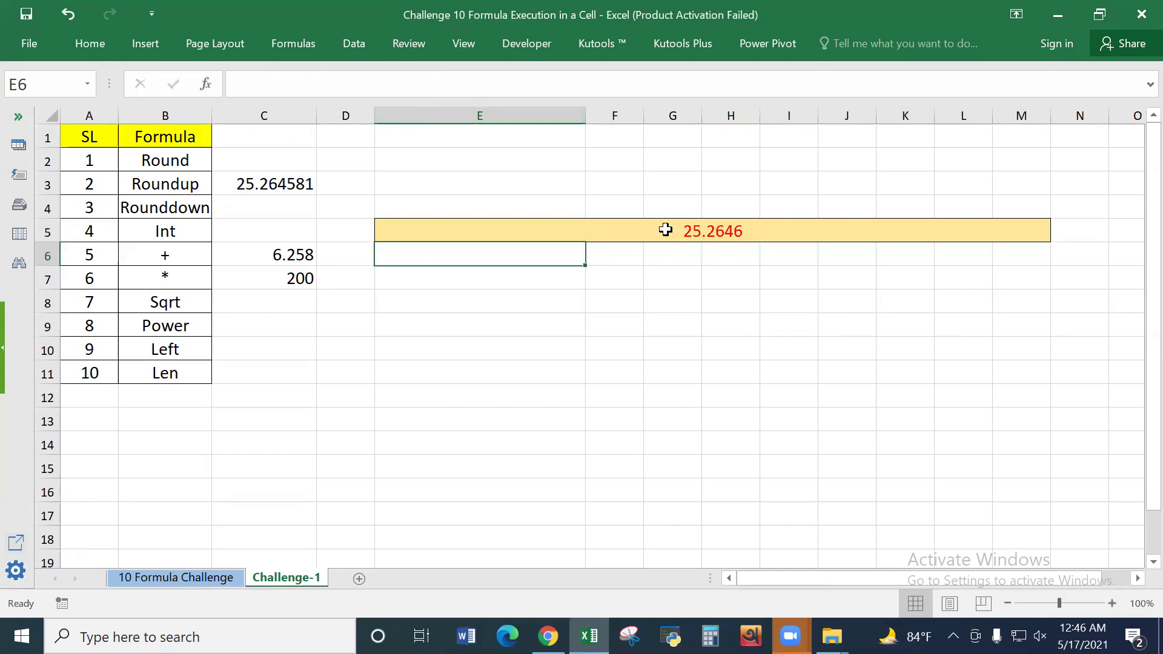
{"action": "left_click", "coordinate": [661, 229]}
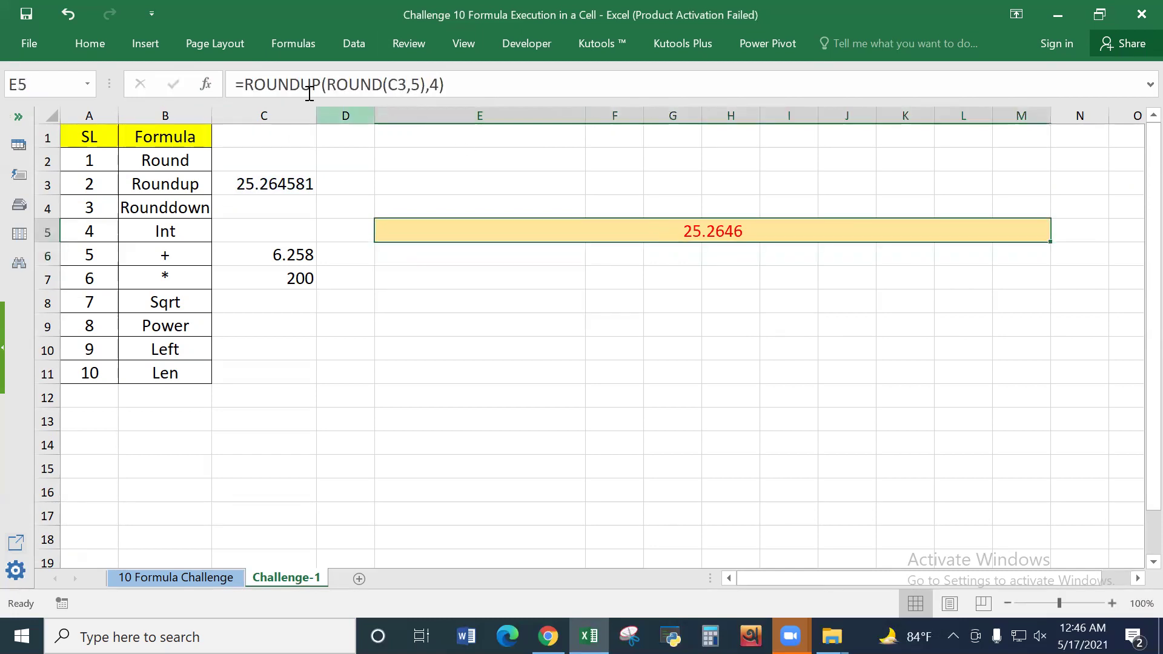
Step: Change E5 to =ROUNDDOWN(ROUNDUP(ROUND(C3,5),4),3) so it shows 25.264
{"action": "left_click", "coordinate": [247, 84]}
{"action": "type", "text": "ro"}
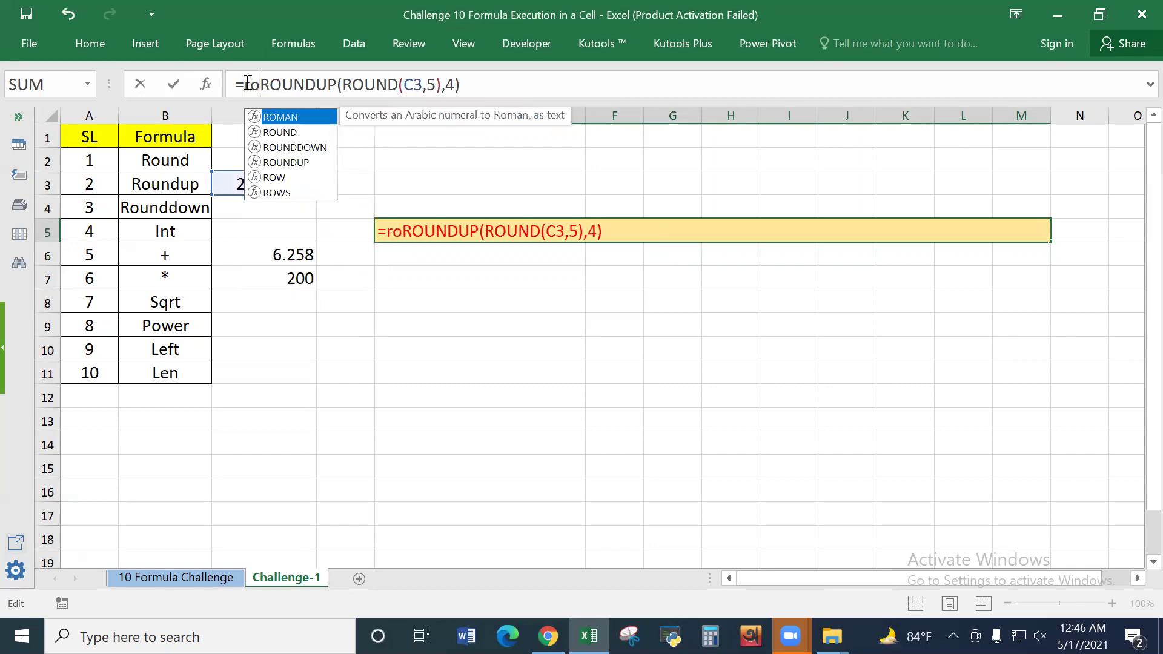
{"action": "type", "text": "u"}
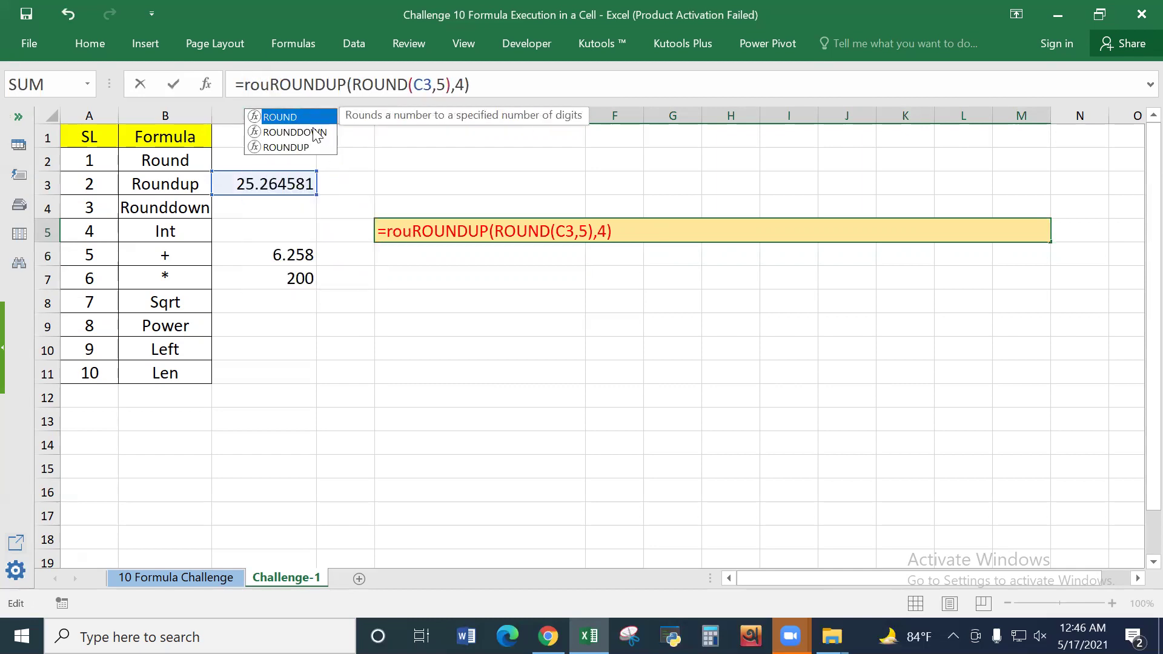
{"action": "double_click", "coordinate": [312, 132]}
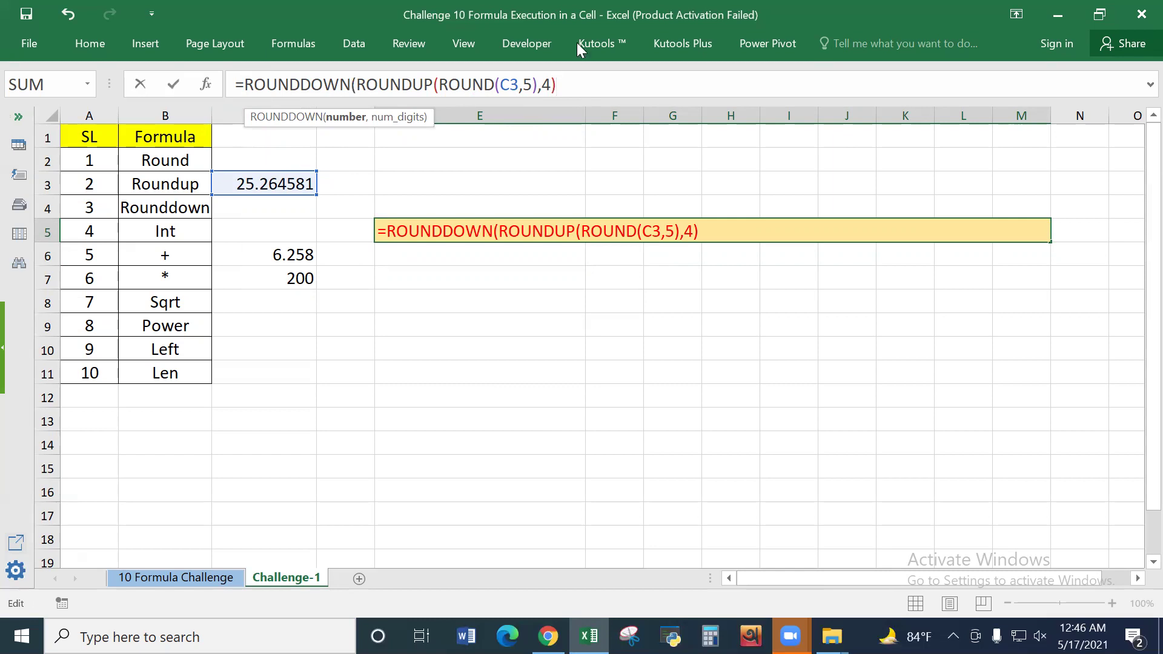
{"action": "left_click_drag", "start_coordinate": [557, 85], "coordinate": [360, 84]}
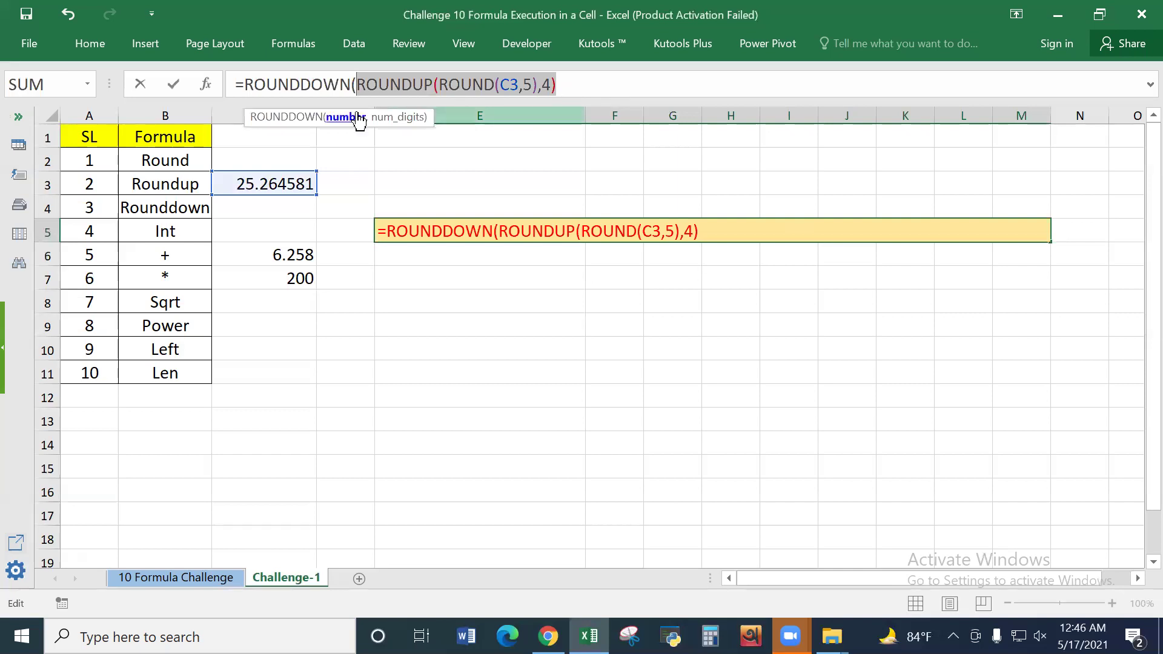
{"action": "left_click", "coordinate": [587, 88]}
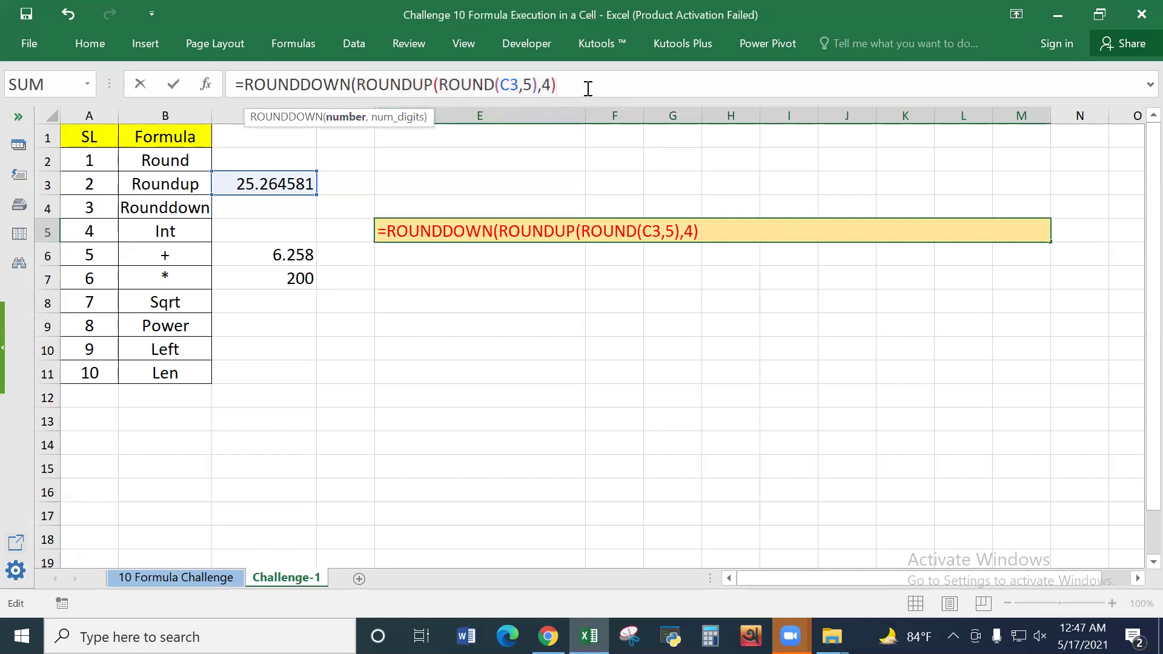
{"action": "type", "text": ",3)"}
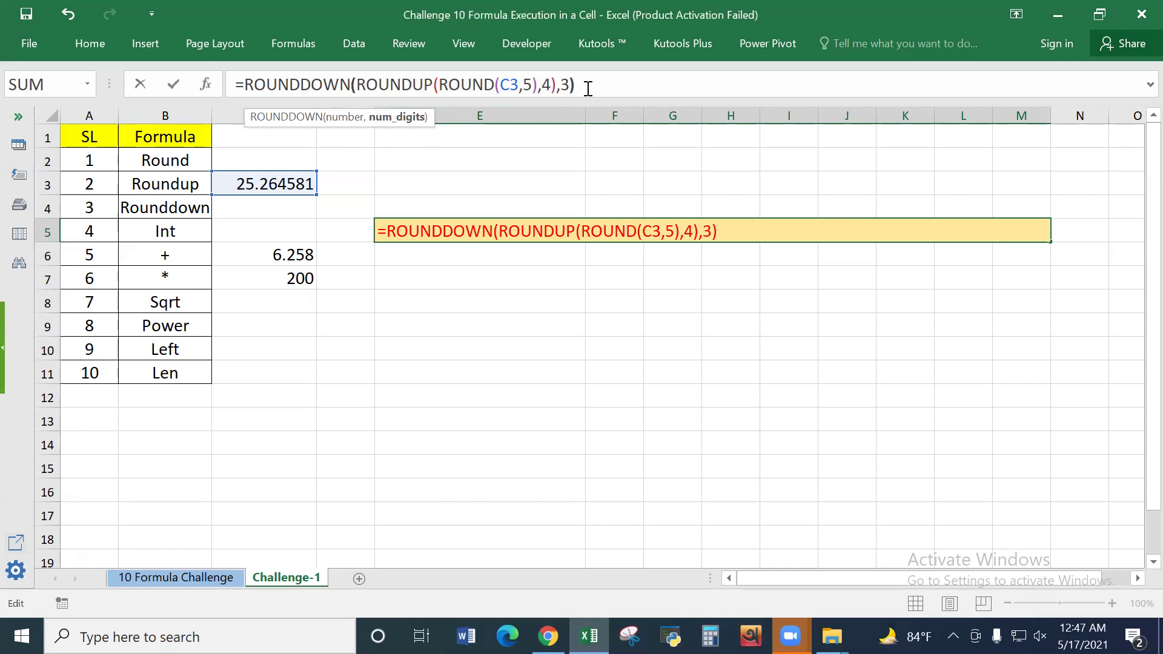
{"action": "key", "text": "Return"}
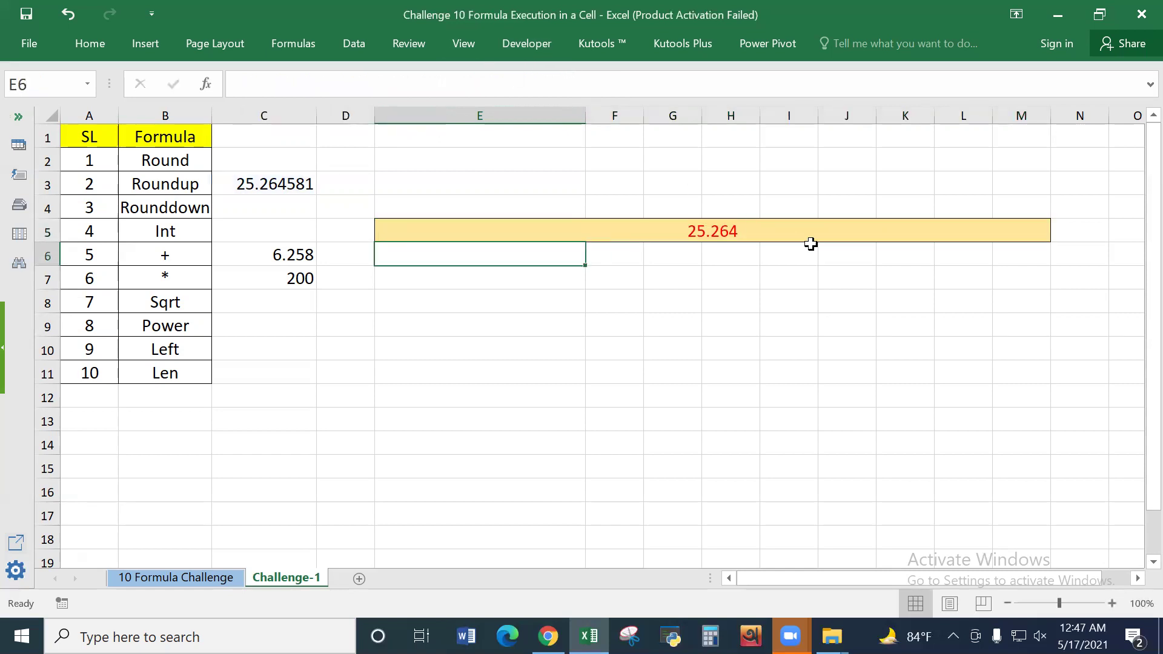
{"action": "left_click", "coordinate": [725, 235]}
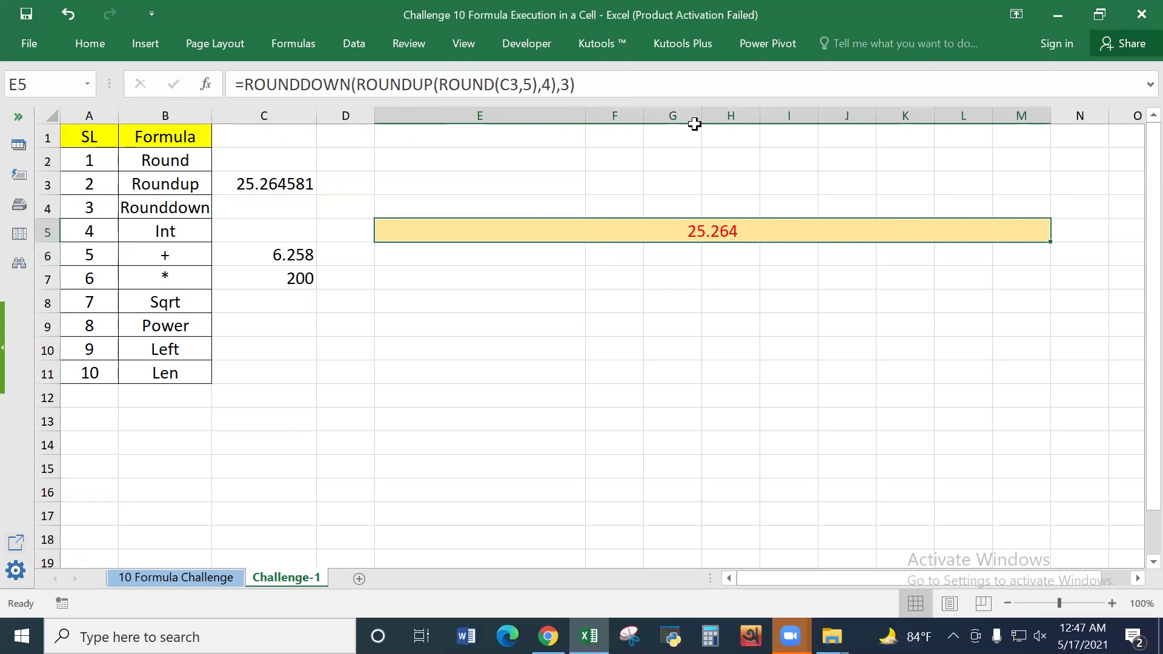
Step: Wrap E5's rounding formula in INT, accepting Excel's parenthesis correction, to show 25
{"action": "left_click", "coordinate": [242, 88]}
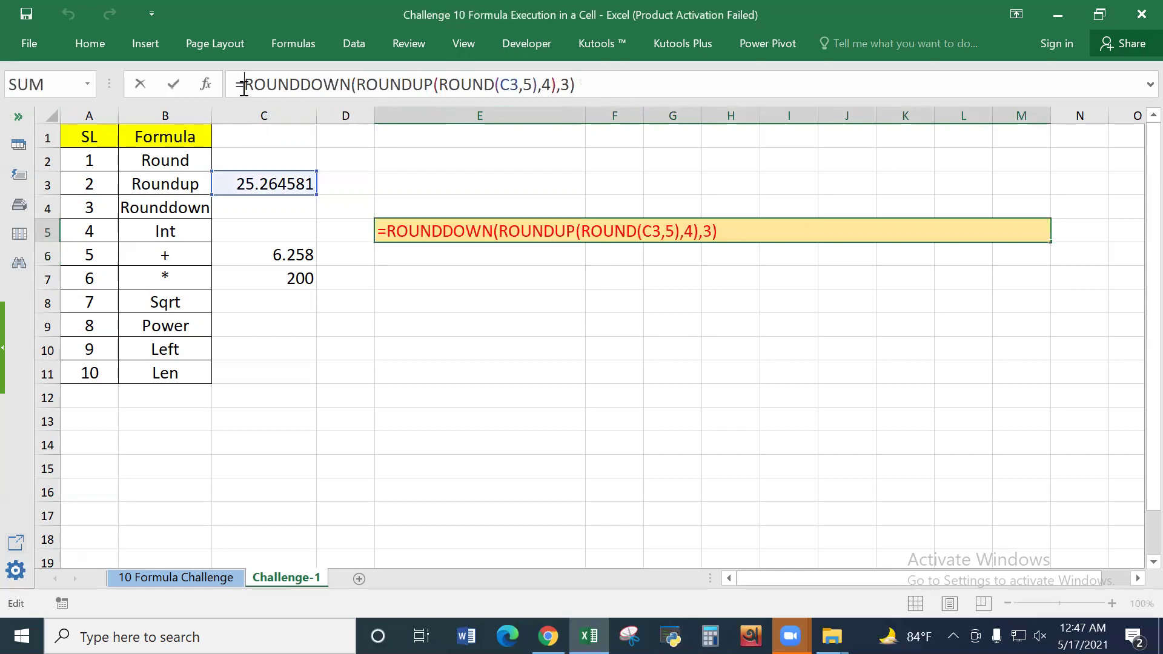
{"action": "type", "text": "in"}
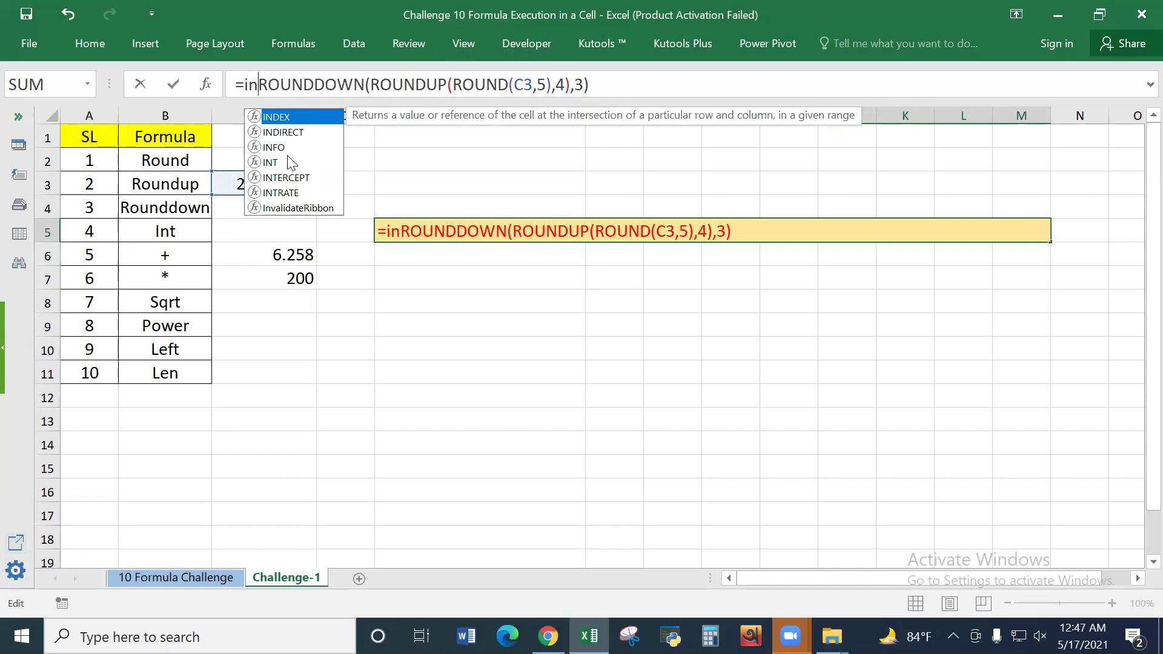
{"action": "double_click", "coordinate": [273, 162]}
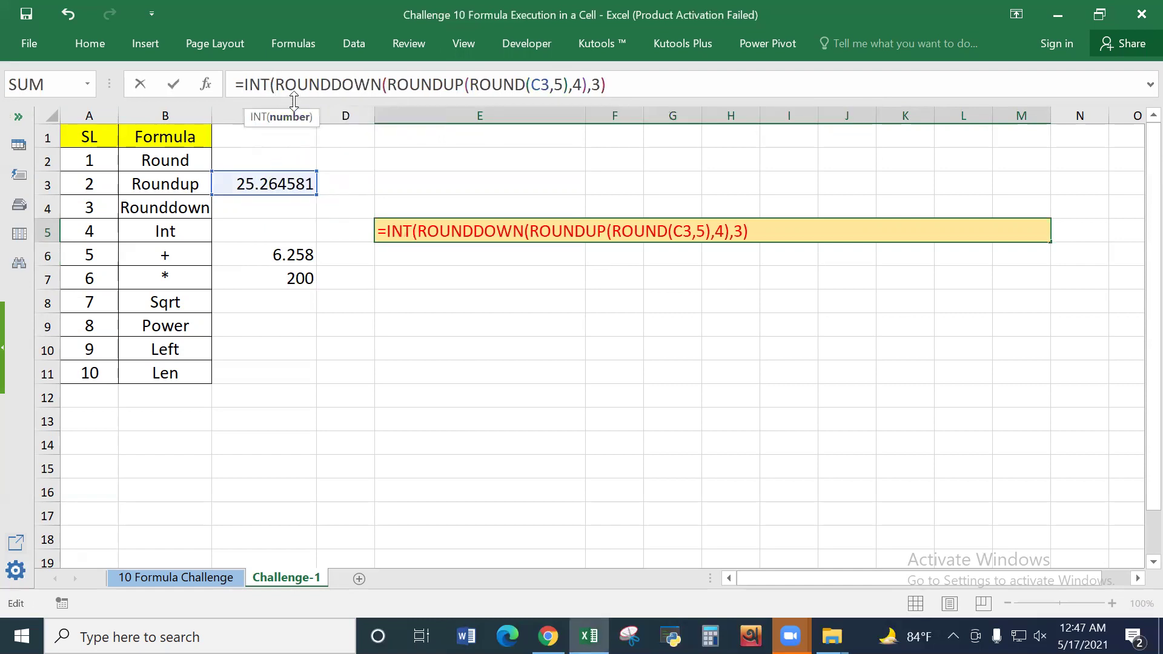
{"action": "left_click_drag", "start_coordinate": [277, 85], "coordinate": [606, 95]}
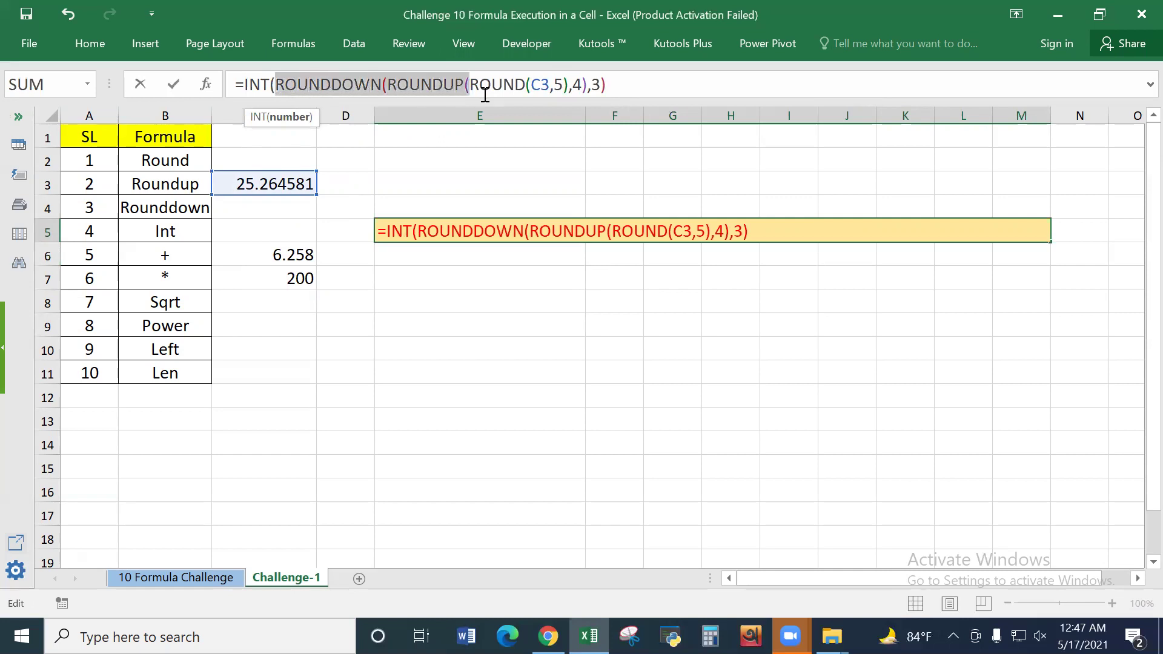
{"action": "left_click", "coordinate": [609, 85]}
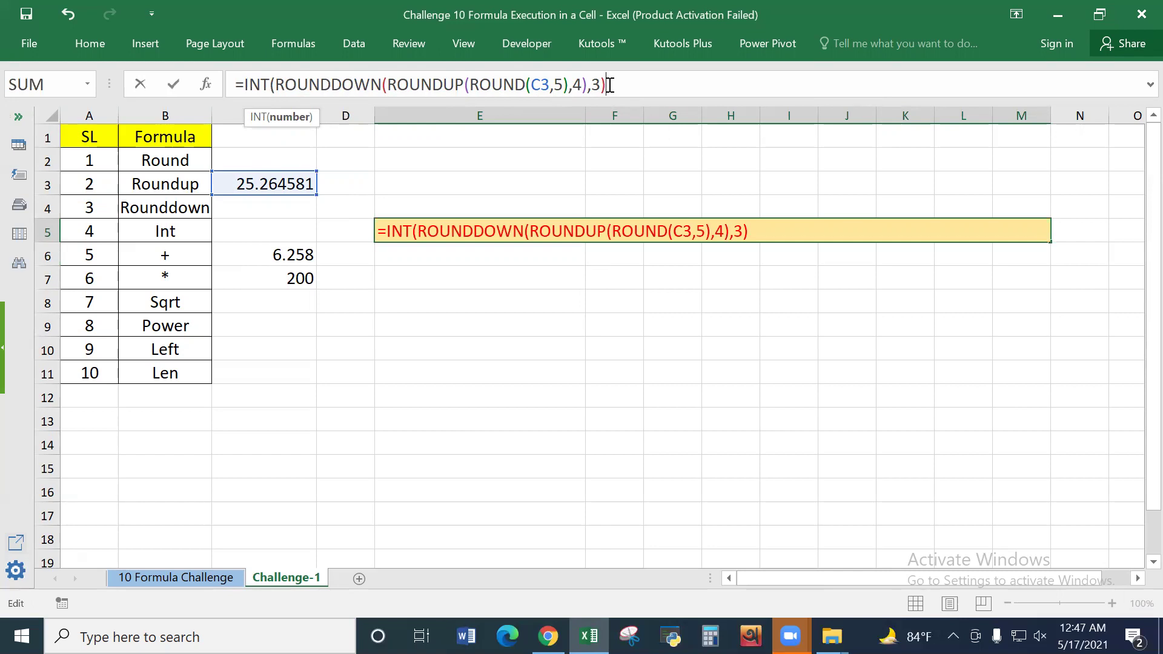
{"action": "key", "text": "Return"}
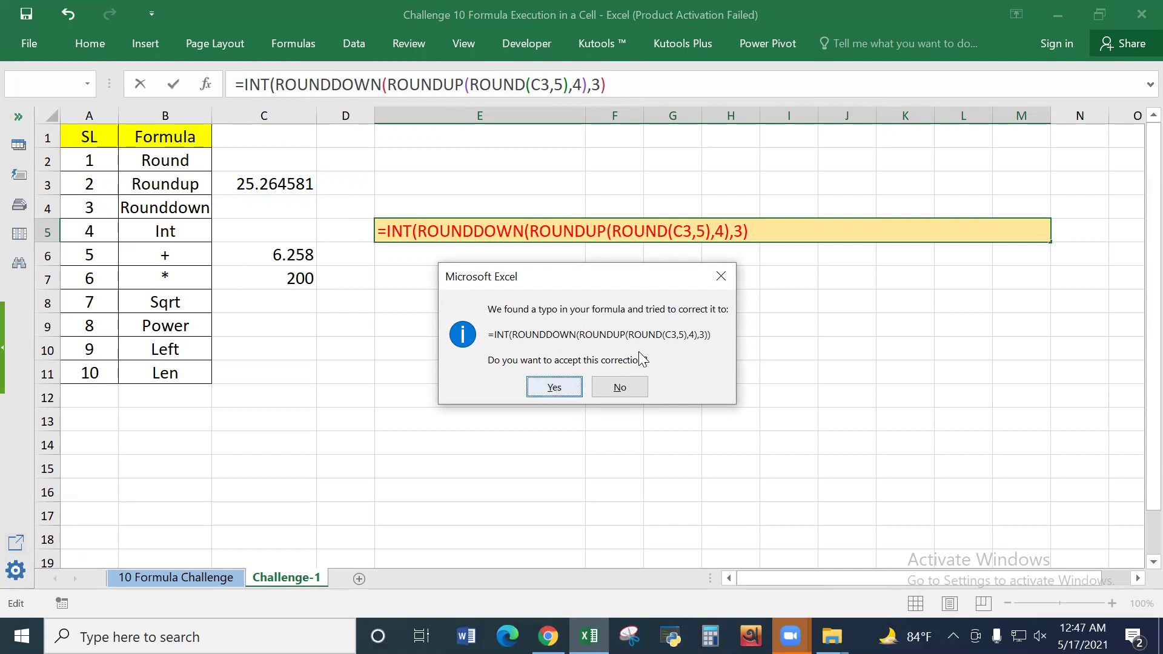
{"action": "left_click", "coordinate": [553, 388]}
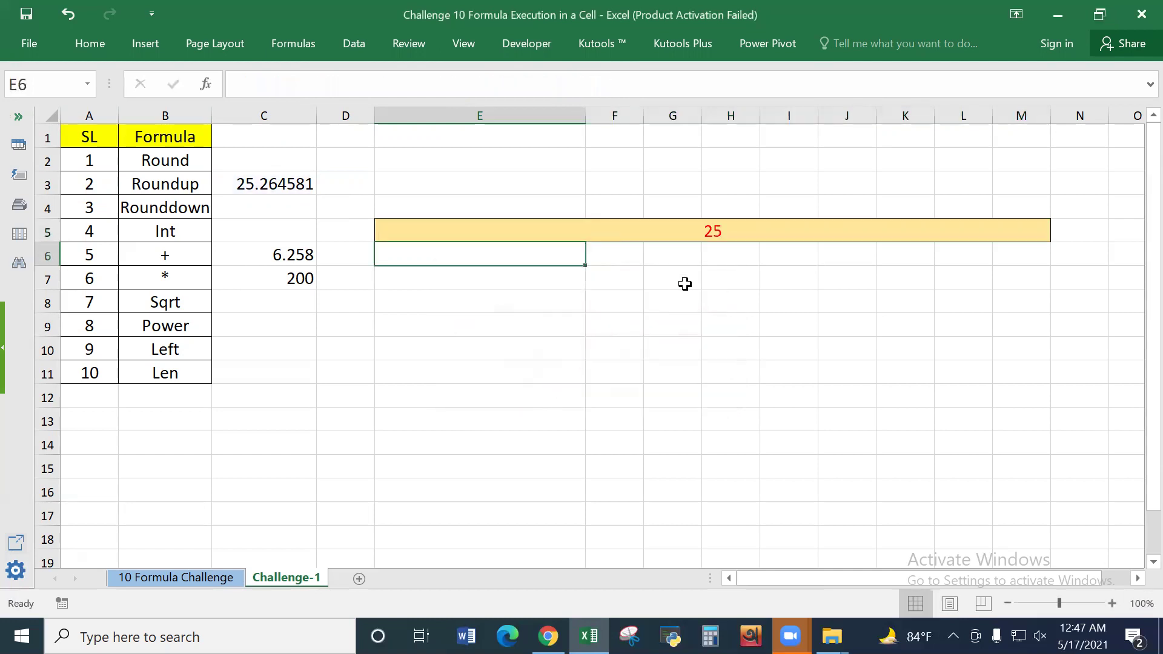
{"action": "left_click", "coordinate": [710, 232]}
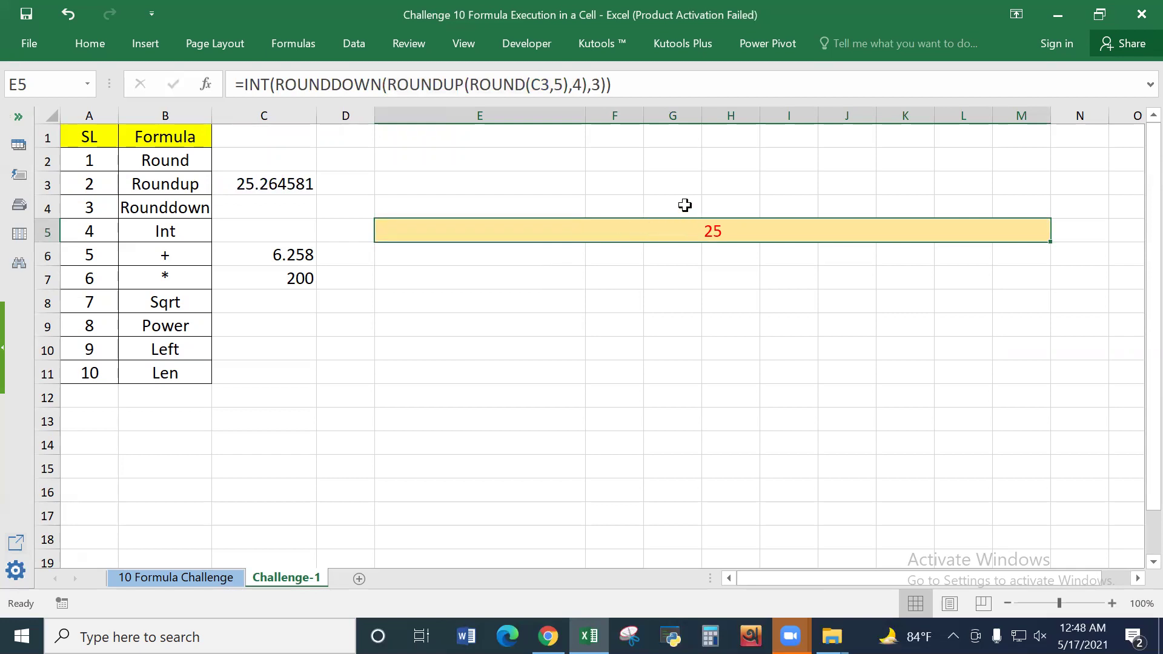
Step: Try an extra ,3 argument on INT, then remove it after Excel's warning
{"action": "left_click", "coordinate": [604, 86]}
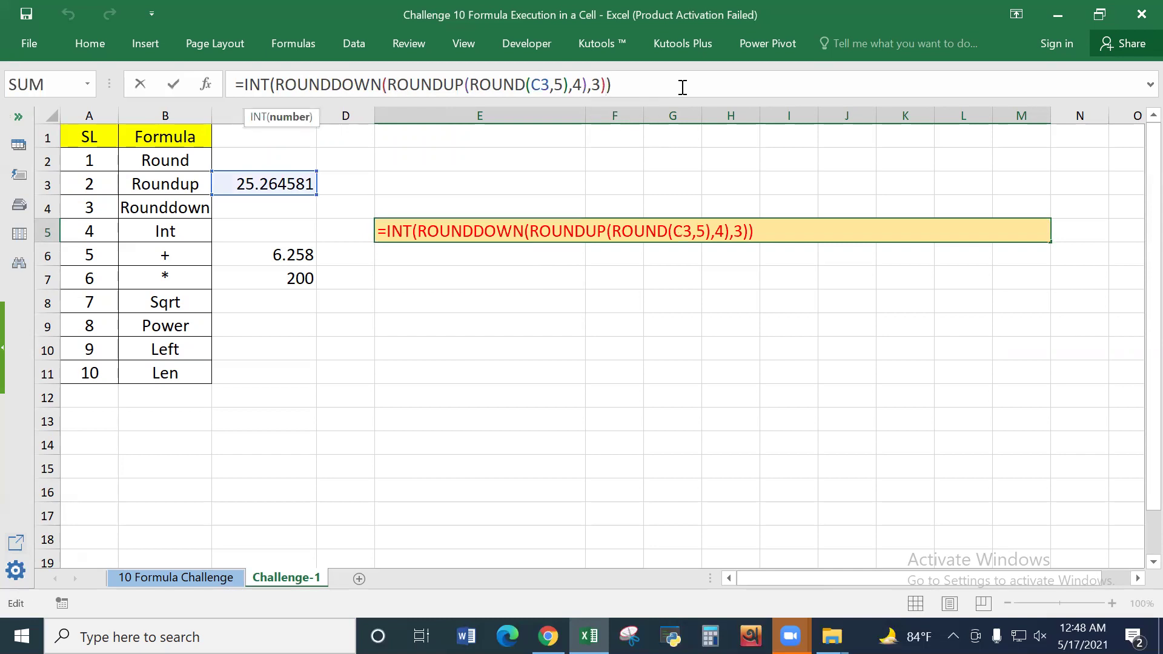
{"action": "type", "text": ",3"}
{"action": "key", "text": "Return"}
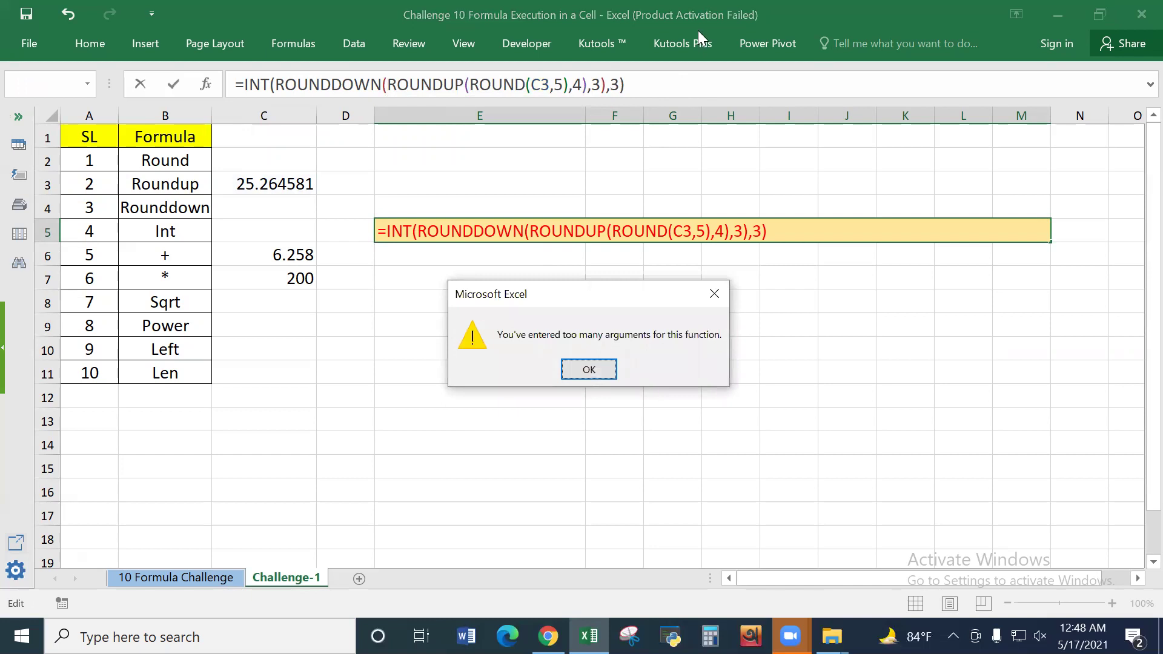
{"action": "left_click", "coordinate": [714, 294]}
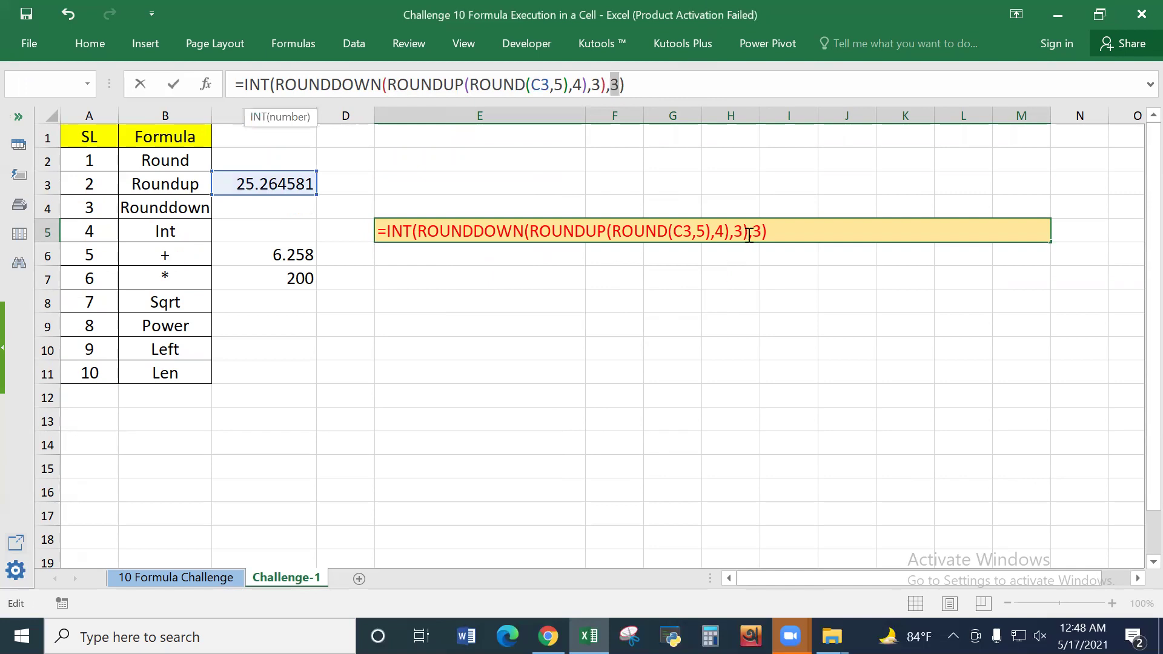
{"action": "left_click", "coordinate": [767, 235]}
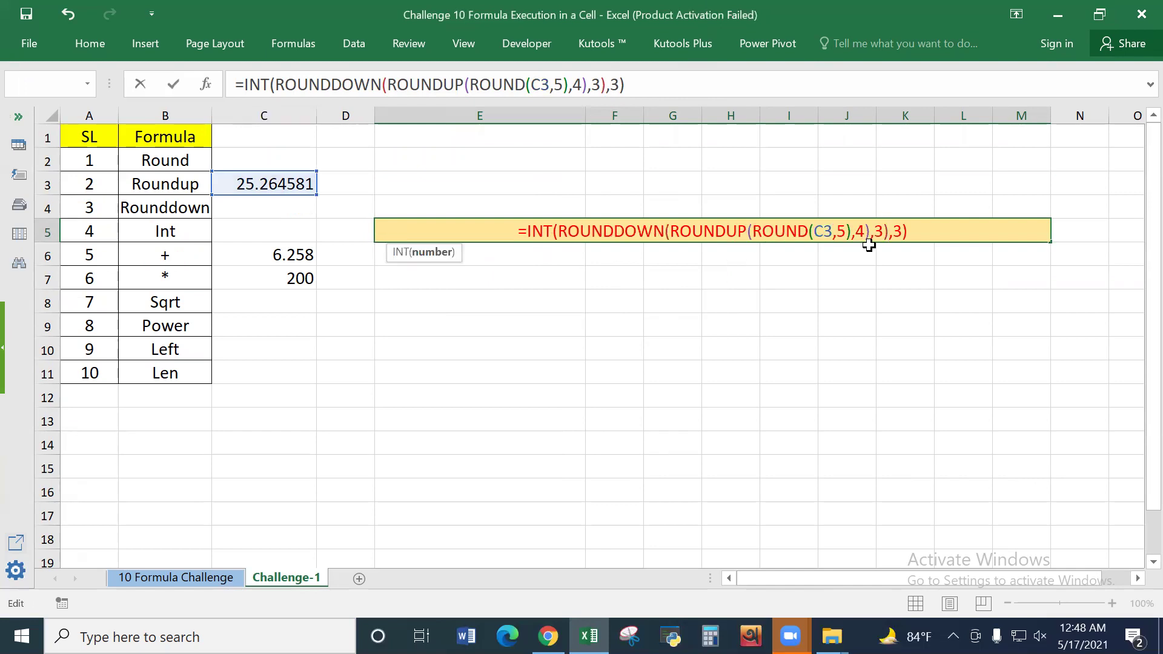
{"action": "key", "text": "Delete"}
{"action": "key", "text": "Delete"}
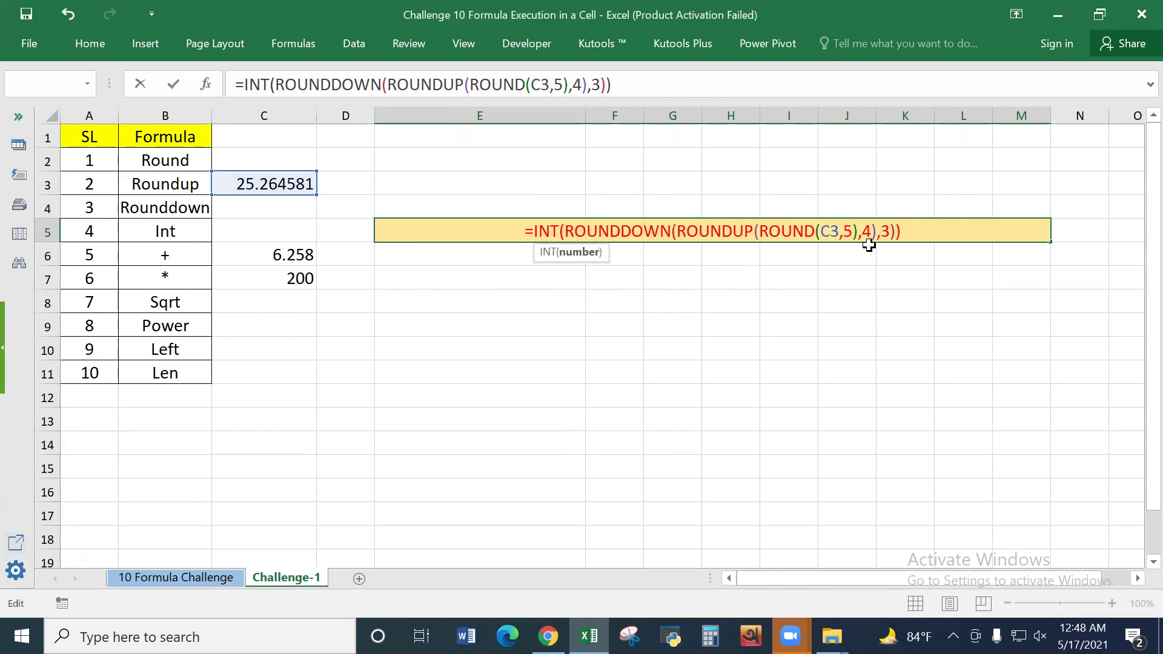
{"action": "key", "text": "Return"}
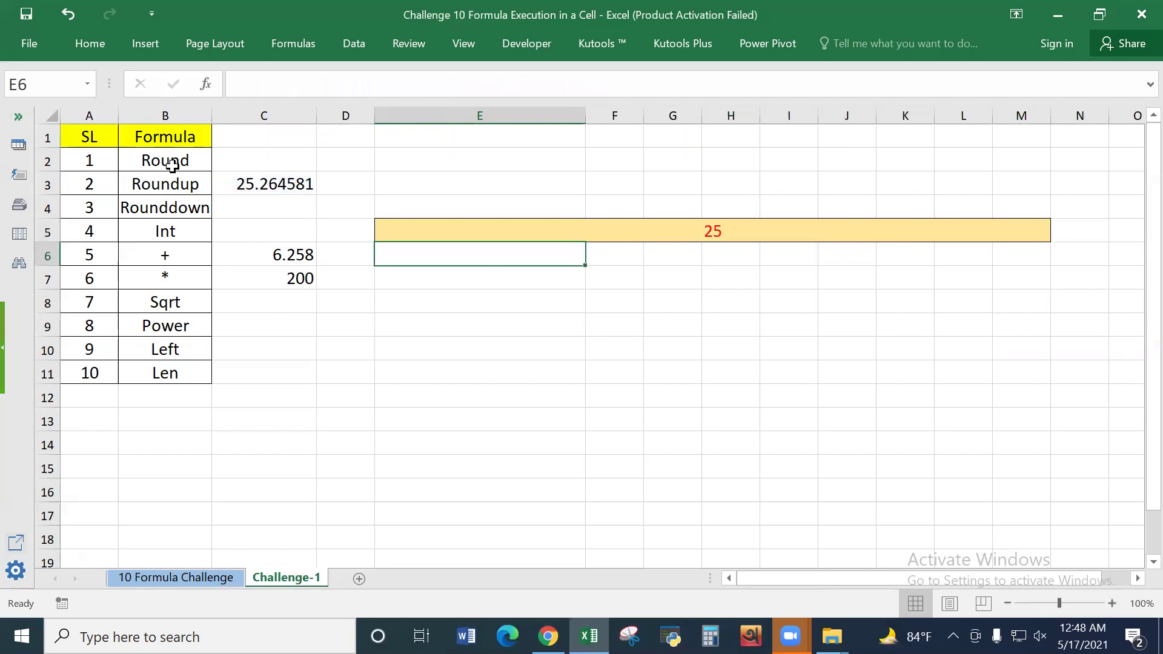
{"action": "left_click_drag", "start_coordinate": [172, 164], "coordinate": [166, 233]}
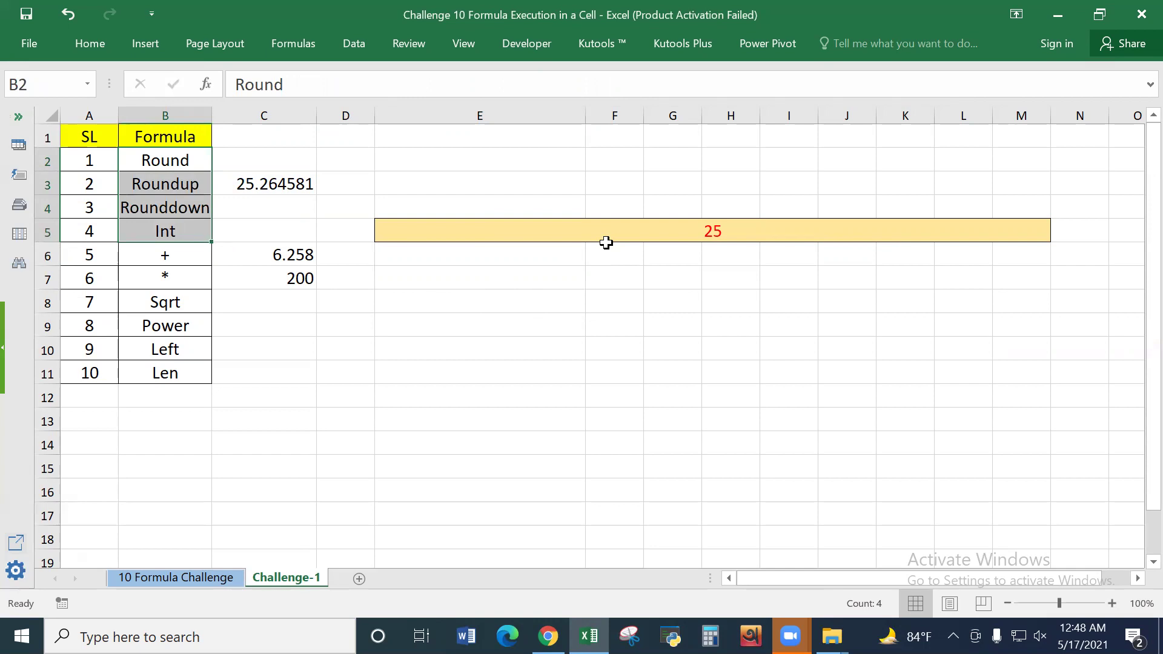
Step: Add +C6 to E5's nested rounding formula, giving 31.258
{"action": "left_click", "coordinate": [528, 236]}
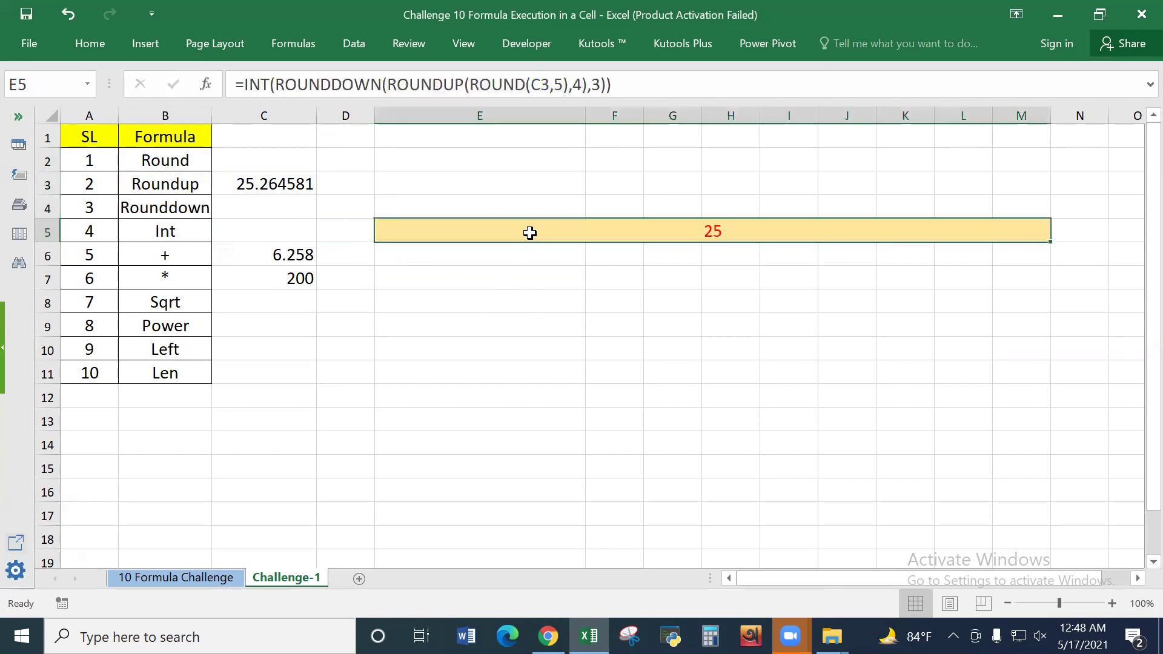
{"action": "left_click", "coordinate": [629, 81]}
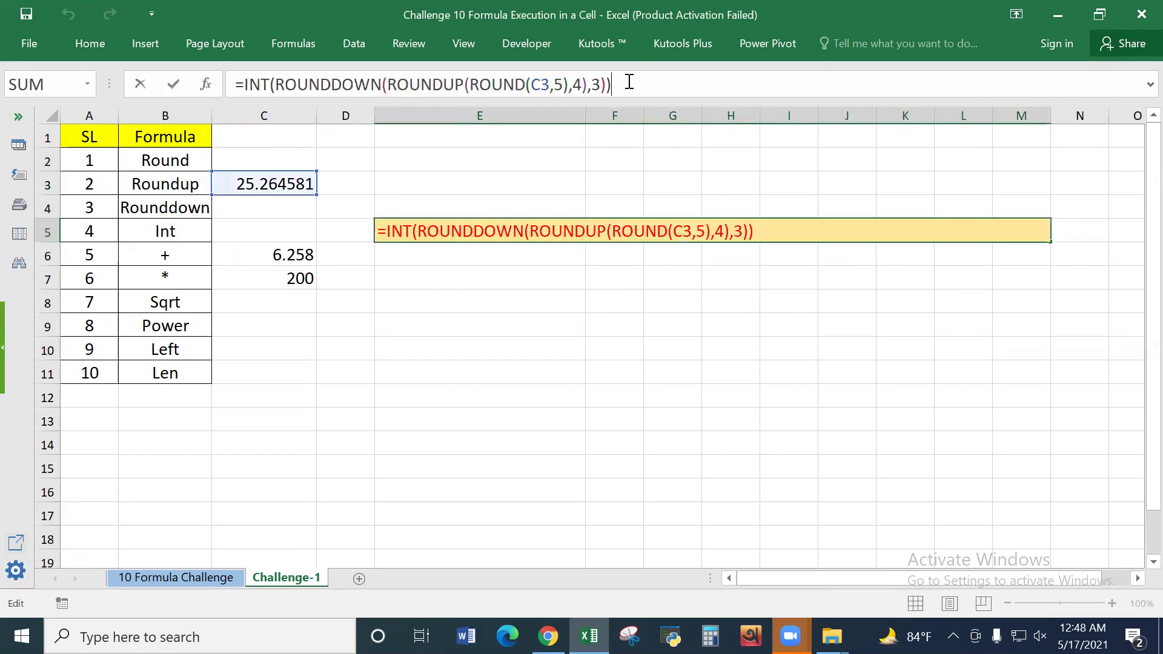
{"action": "type", "text": "+"}
{"action": "left_click", "coordinate": [275, 255]}
{"action": "key", "text": "Return"}
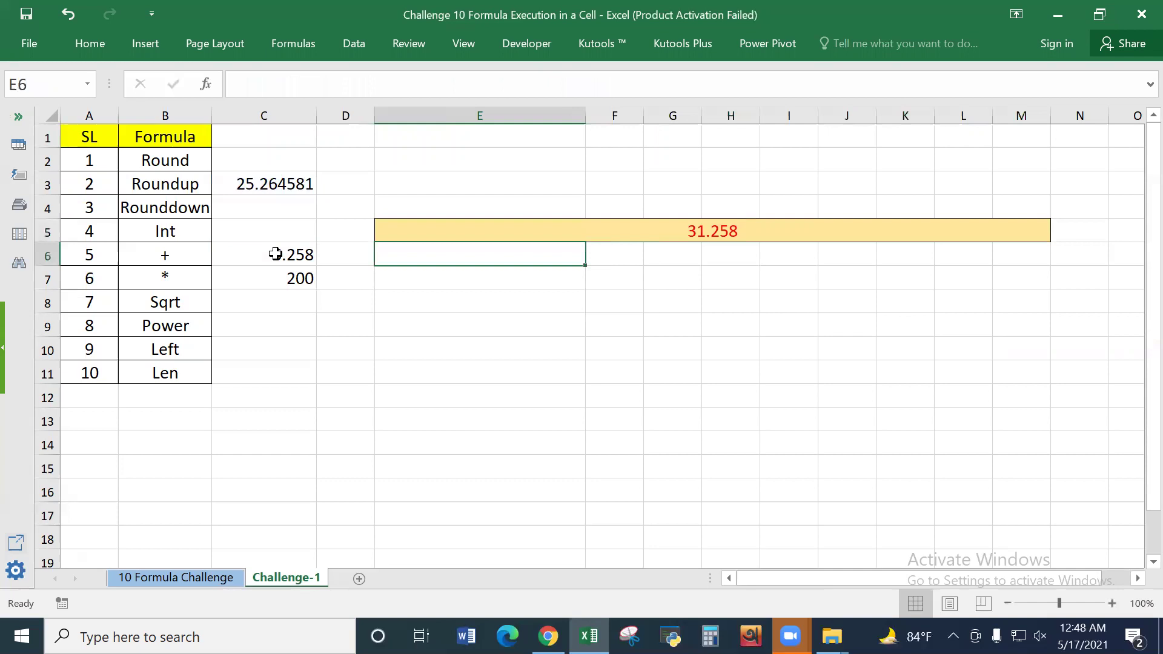
{"action": "left_click", "coordinate": [177, 276]}
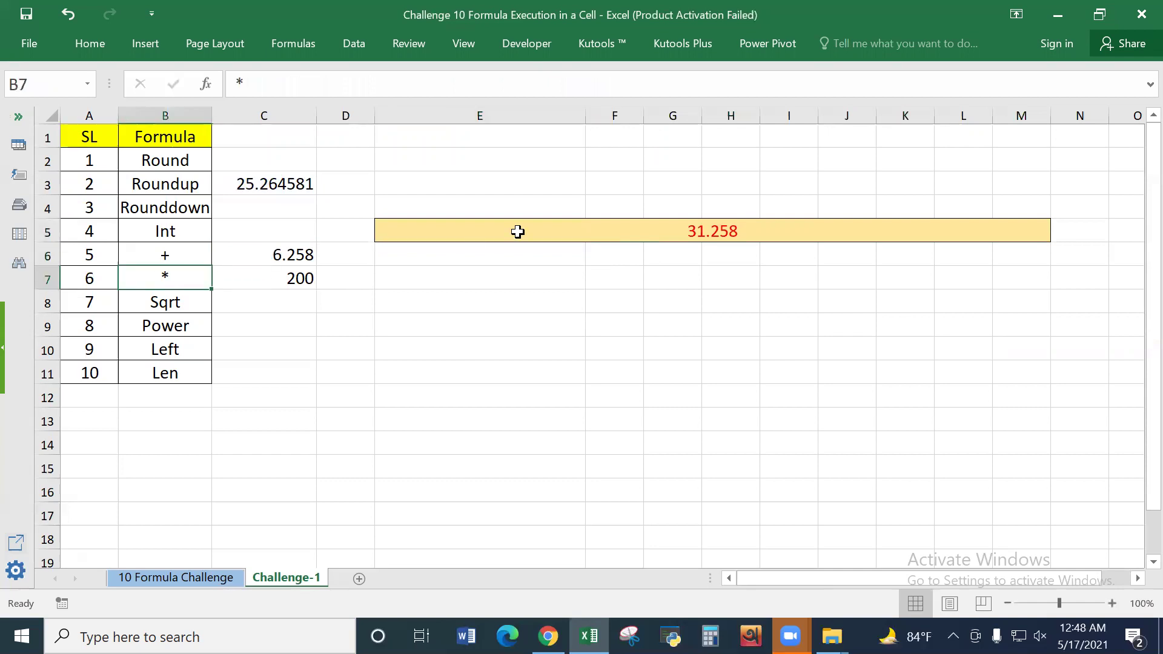
{"action": "left_click", "coordinate": [608, 234]}
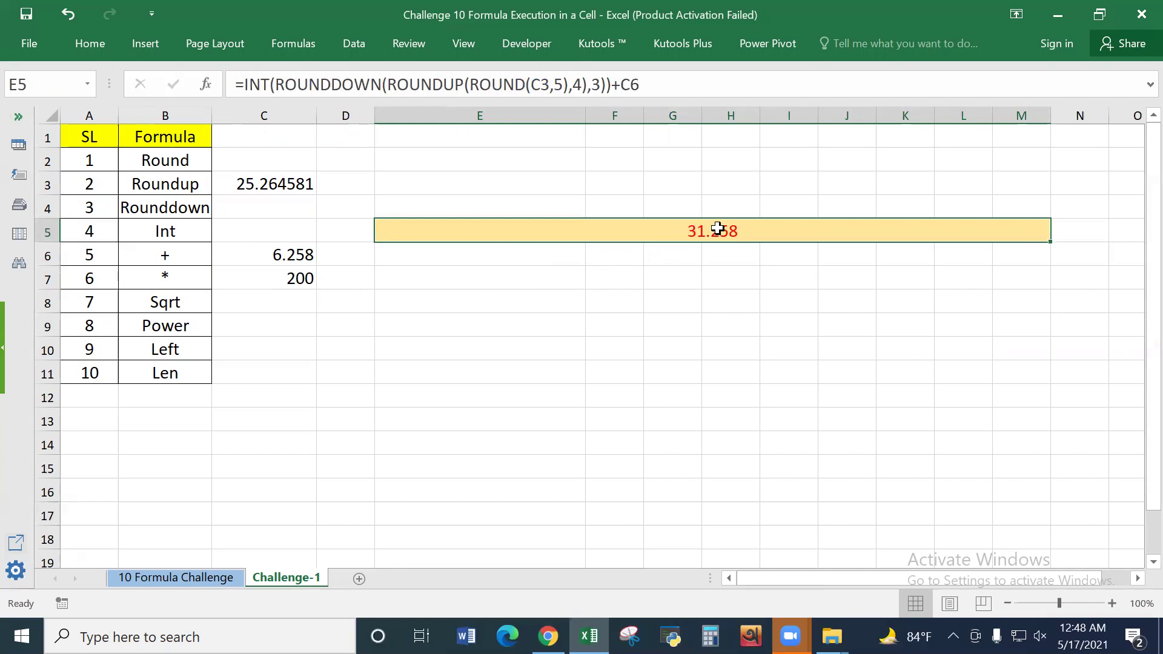
Step: Multiply E5's formula by C7
{"action": "left_click", "coordinate": [666, 84]}
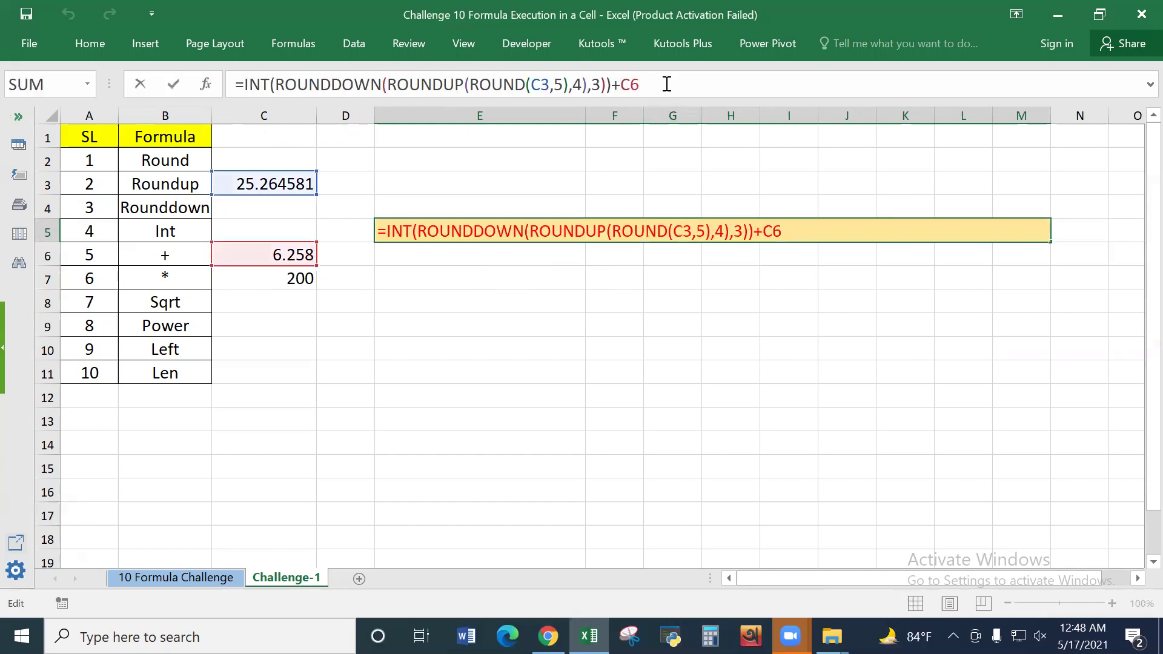
{"action": "type", "text": "*"}
{"action": "left_click", "coordinate": [300, 280]}
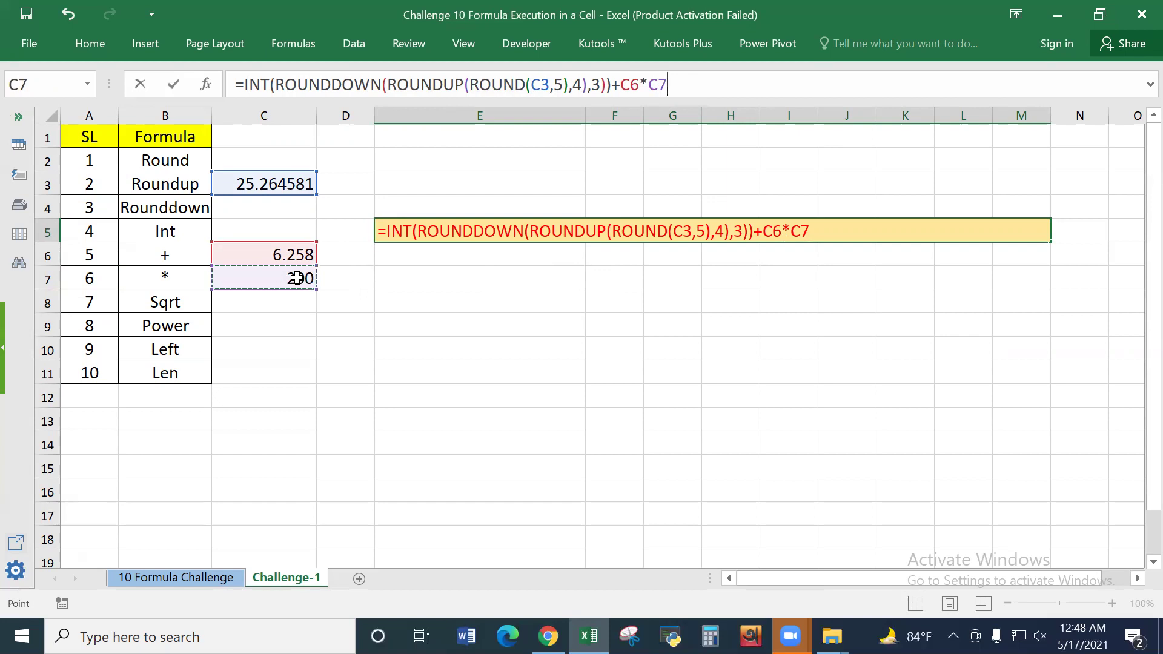
{"action": "key", "text": "Return"}
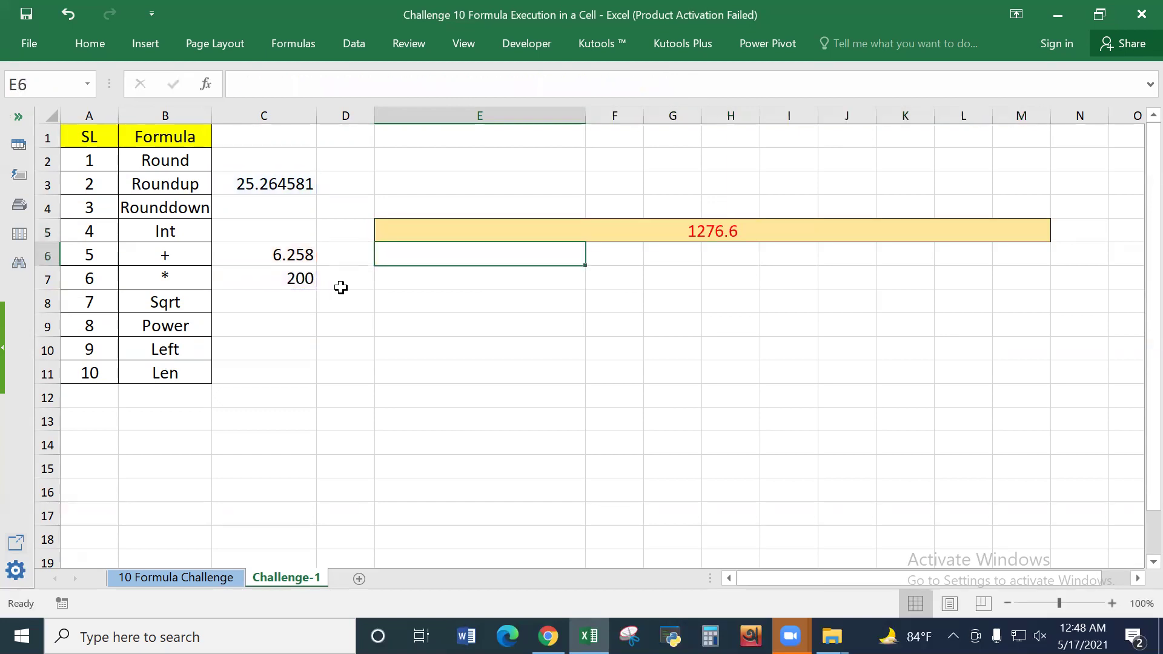
{"action": "left_click", "coordinate": [709, 229]}
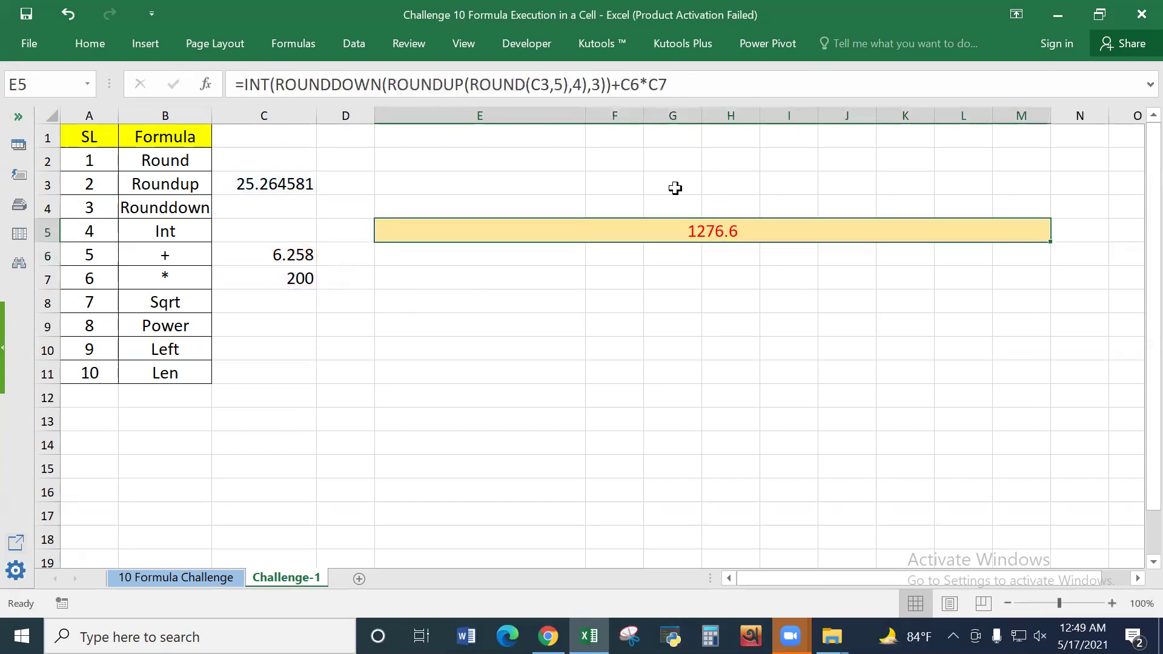
Step: Bracket the INT(...)+C6 sum before multiplying by C7, giving 6251.6
{"action": "left_click", "coordinate": [644, 85]}
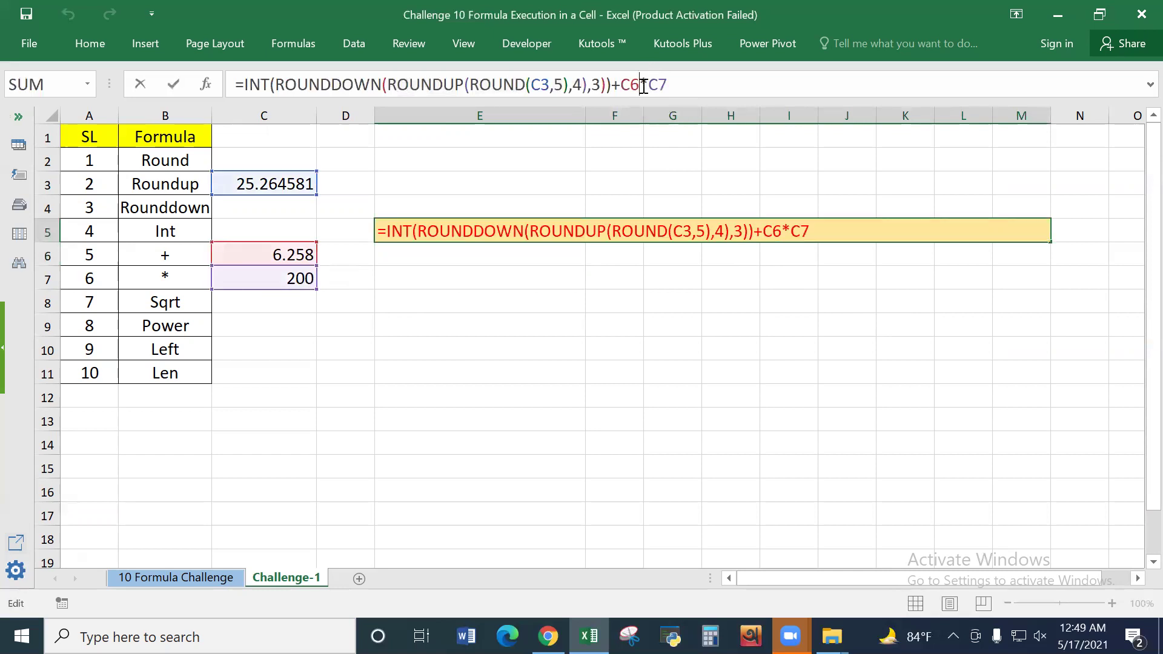
{"action": "type", "text": ")"}
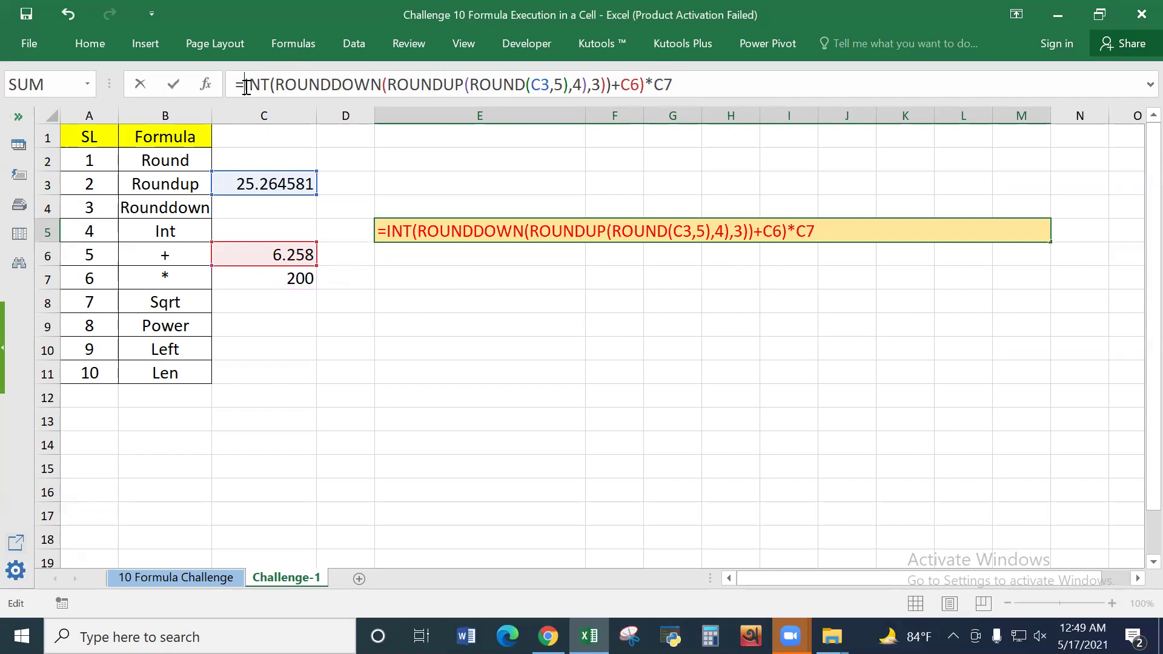
{"action": "type", "text": "("}
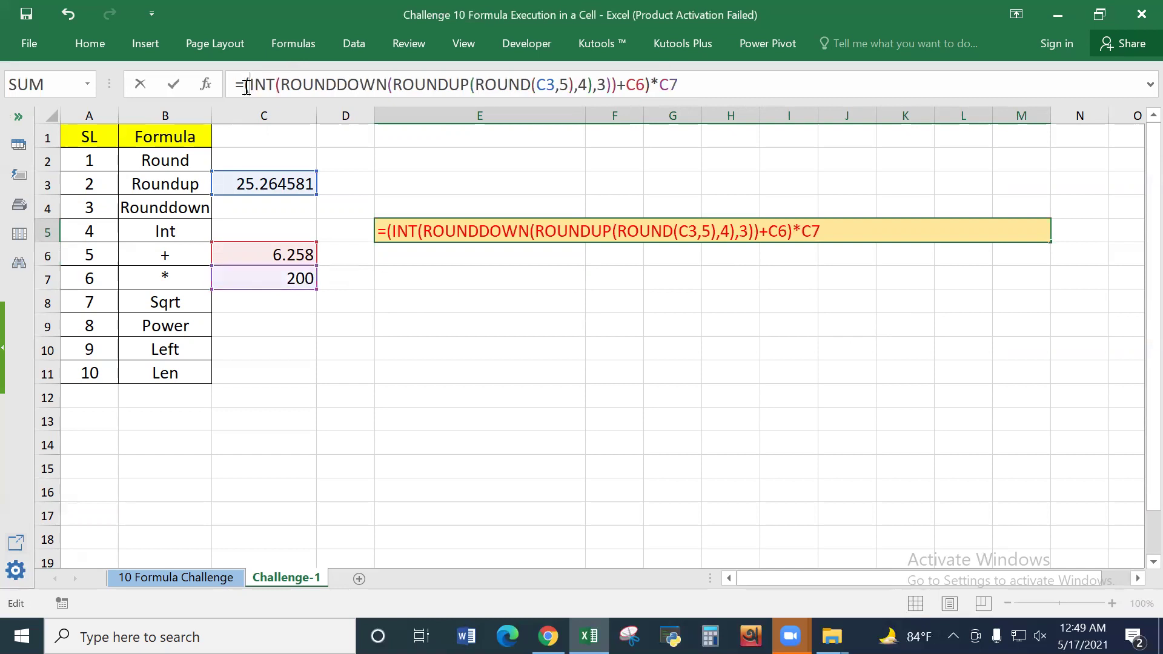
{"action": "key", "text": "Return"}
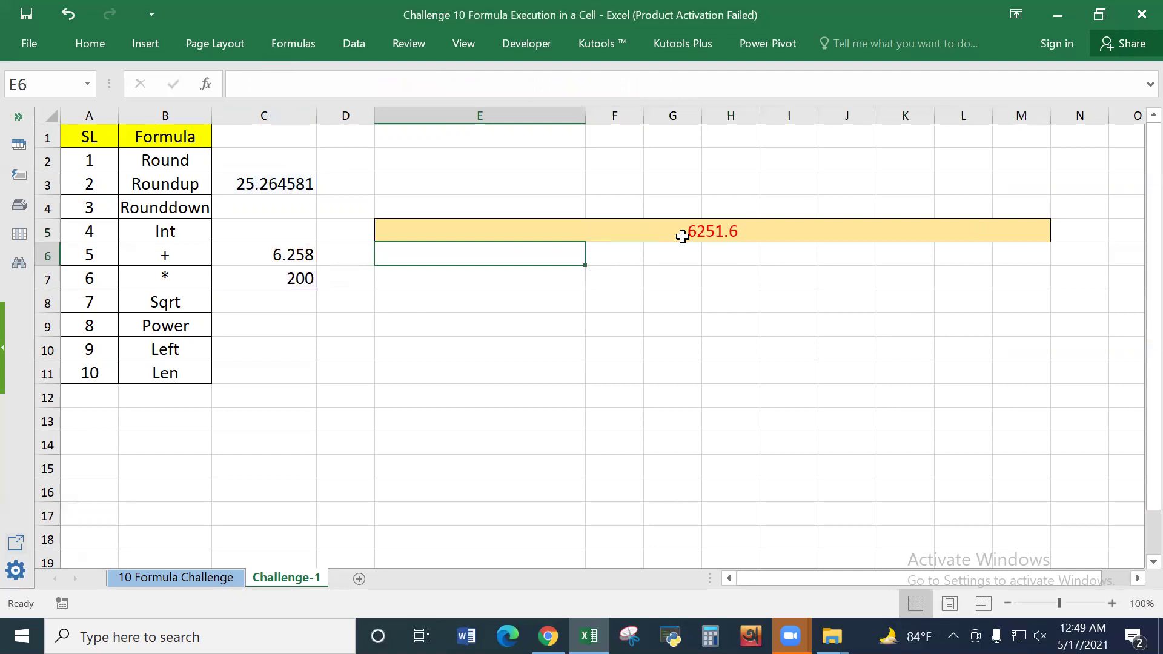
{"action": "left_click", "coordinate": [683, 236]}
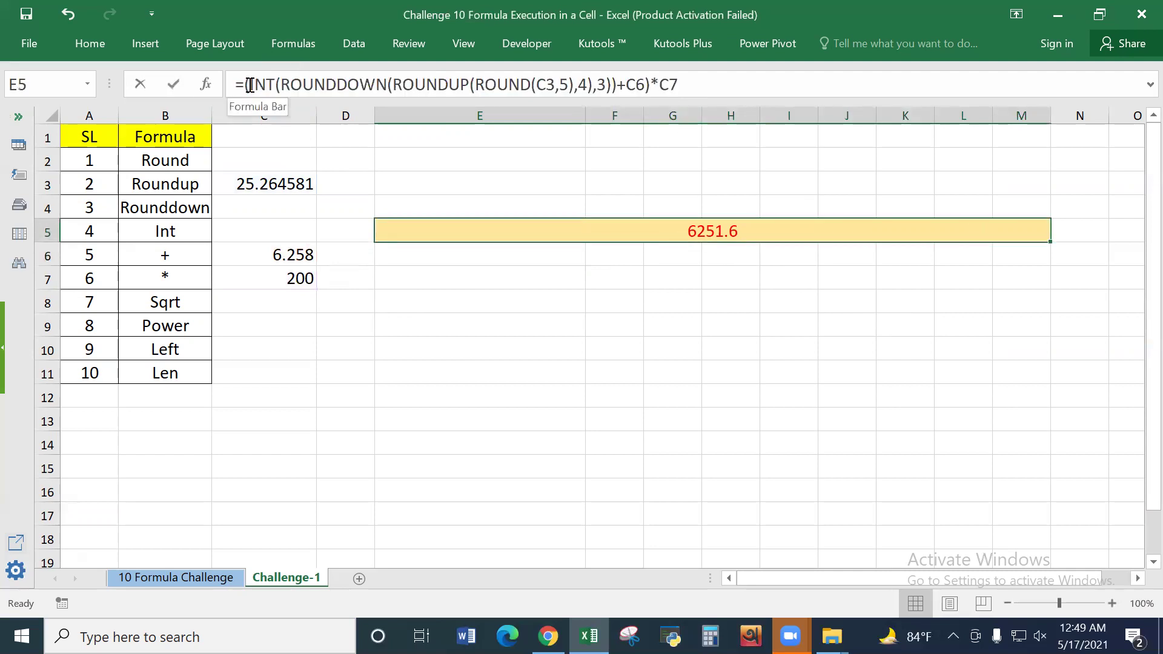
{"action": "left_click", "coordinate": [249, 85]}
{"action": "left_click_drag", "start_coordinate": [249, 85], "coordinate": [642, 88]}
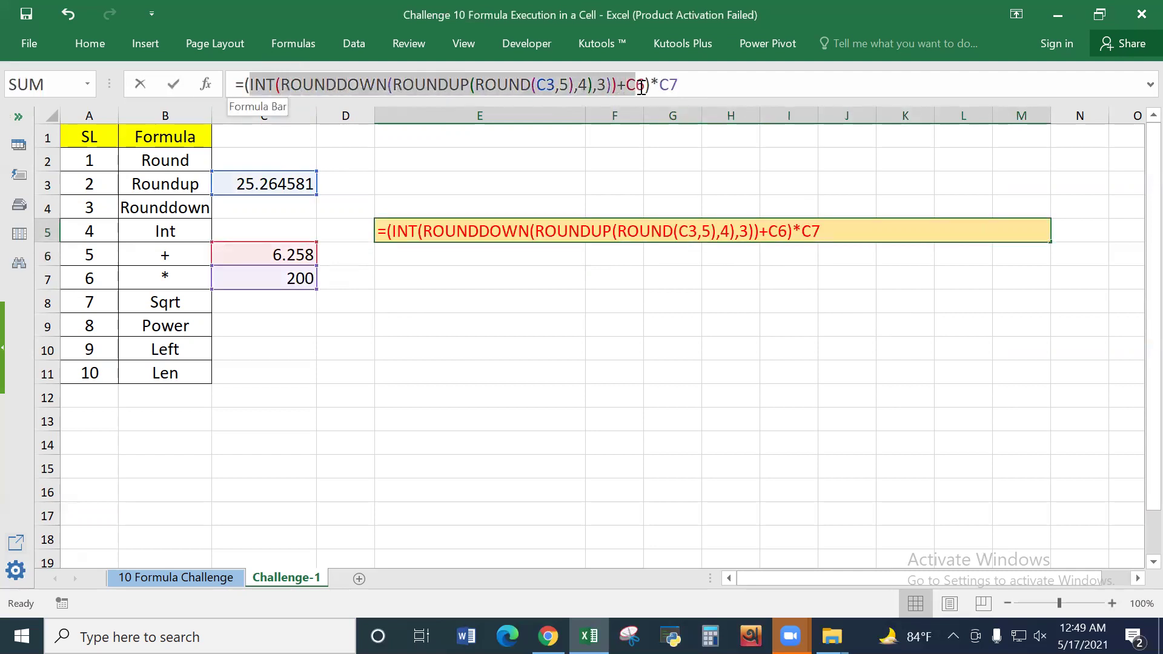
{"action": "left_click_drag", "start_coordinate": [642, 89], "coordinate": [651, 91]}
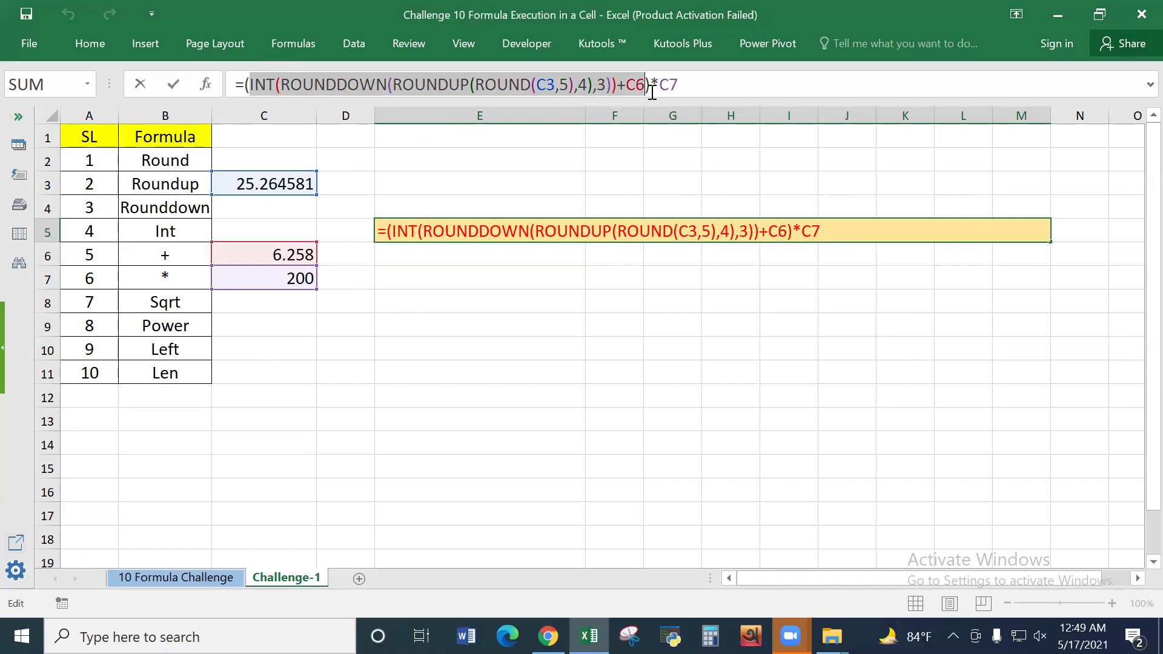
{"action": "left_click", "coordinate": [699, 87]}
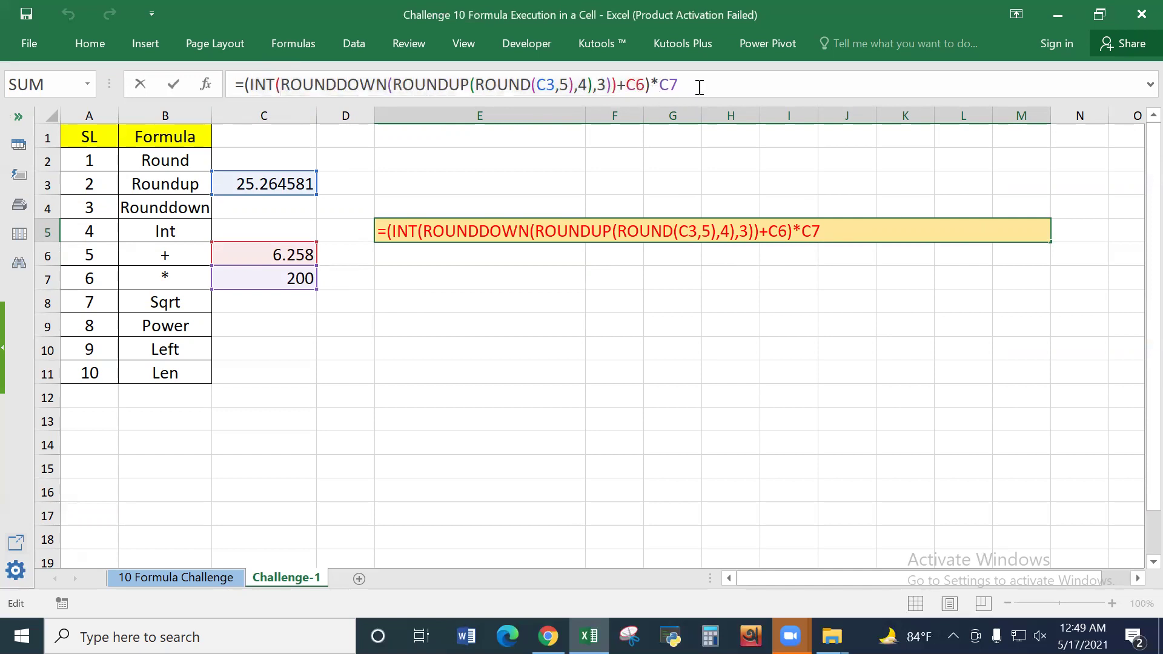
{"action": "key", "text": "Return"}
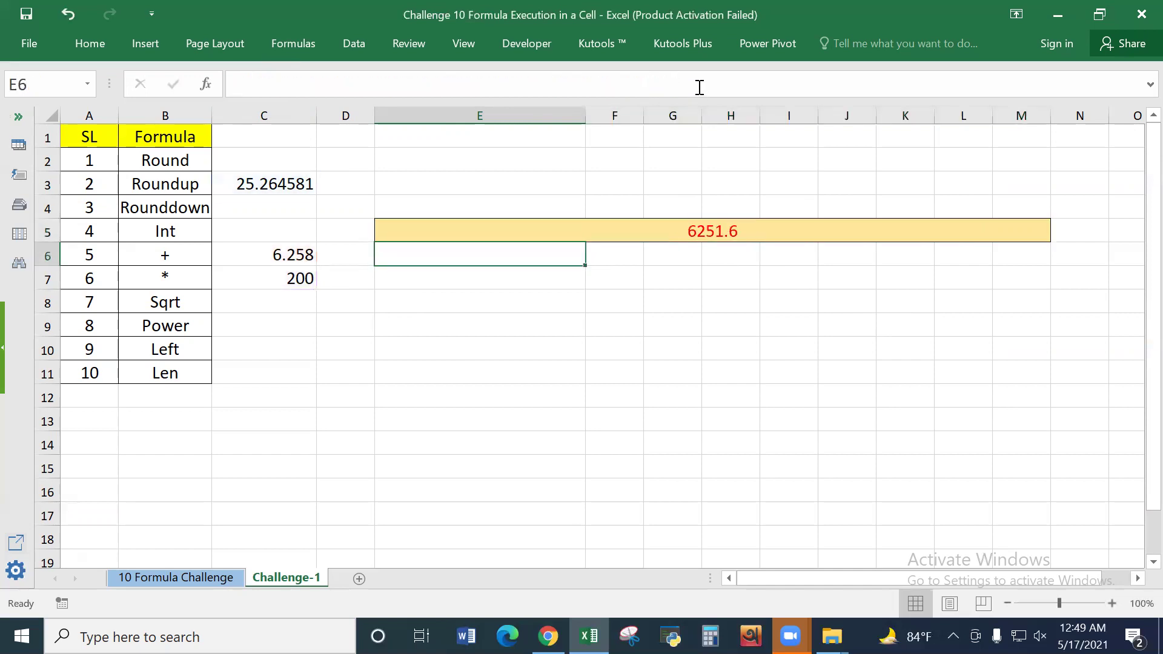
{"action": "left_click", "coordinate": [666, 228]}
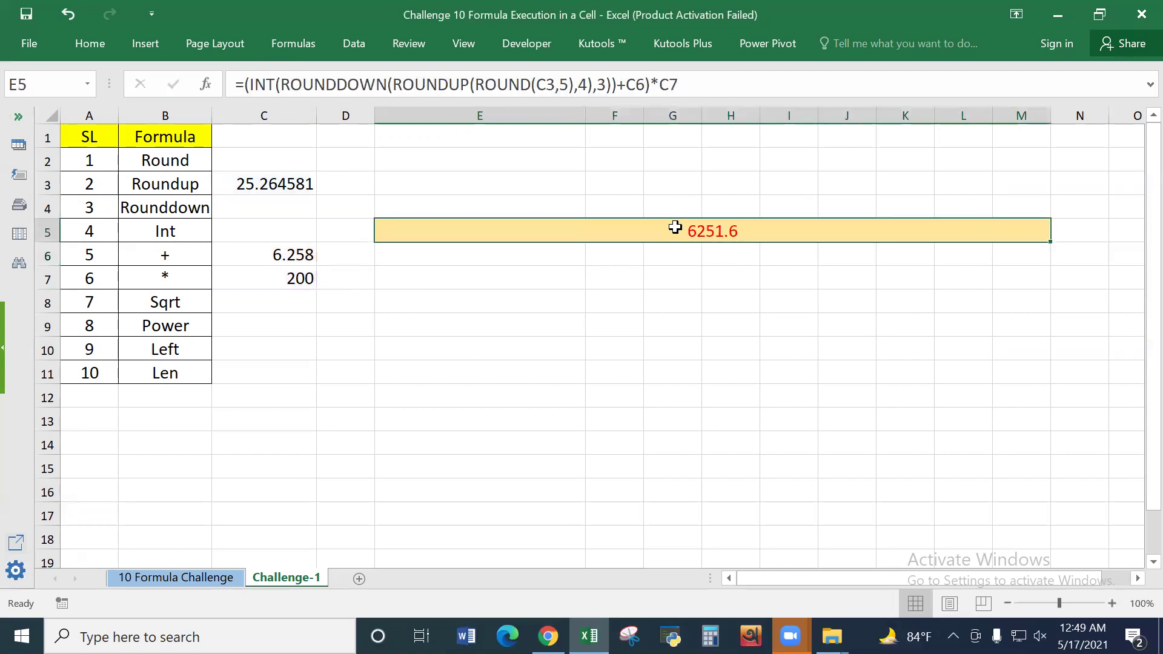
{"action": "left_click", "coordinate": [628, 82]}
{"action": "left_click_drag", "start_coordinate": [628, 82], "coordinate": [679, 83]}
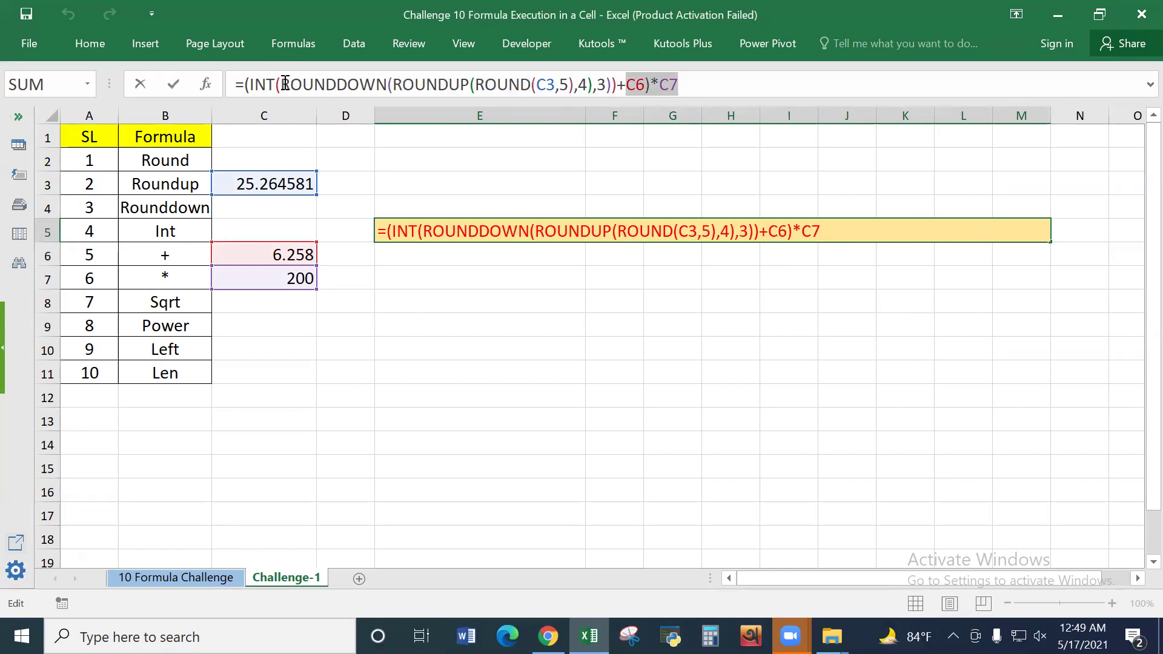
{"action": "key", "text": "Return"}
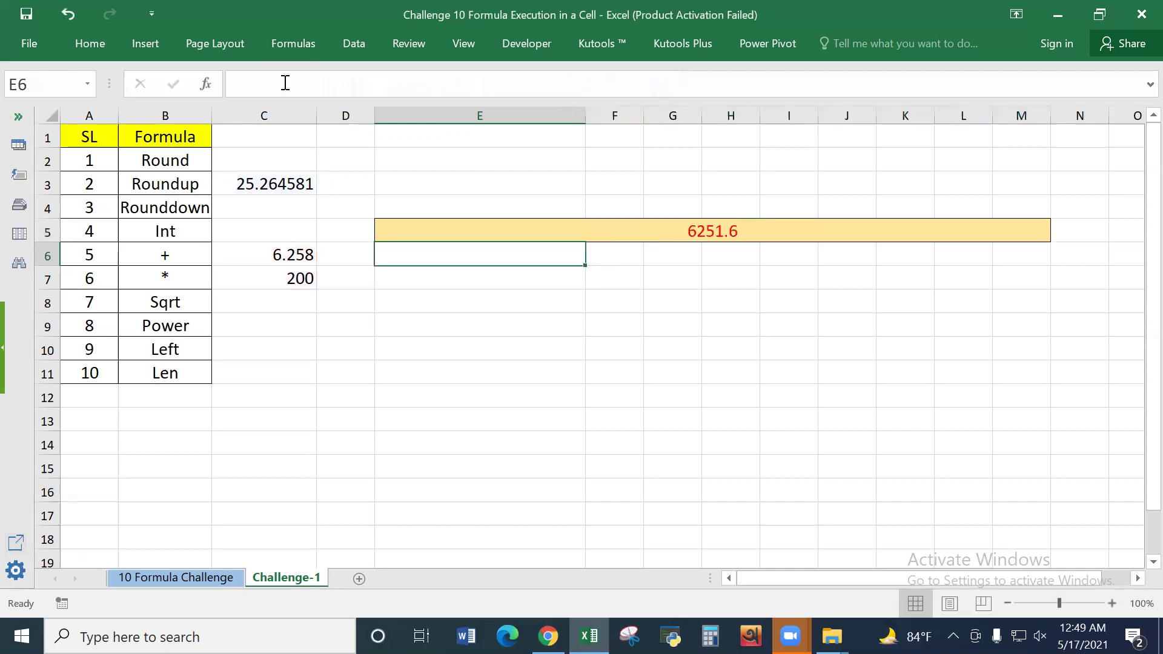
{"action": "left_click", "coordinate": [164, 303]}
{"action": "left_click", "coordinate": [663, 232]}
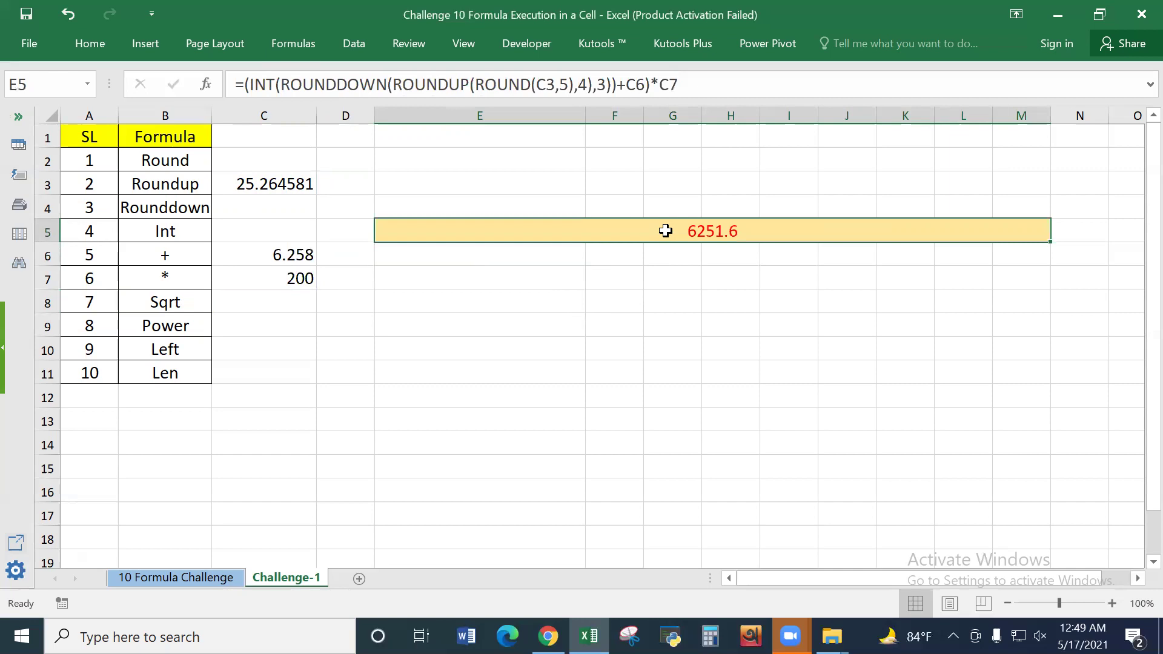
{"action": "left_click", "coordinate": [245, 87]}
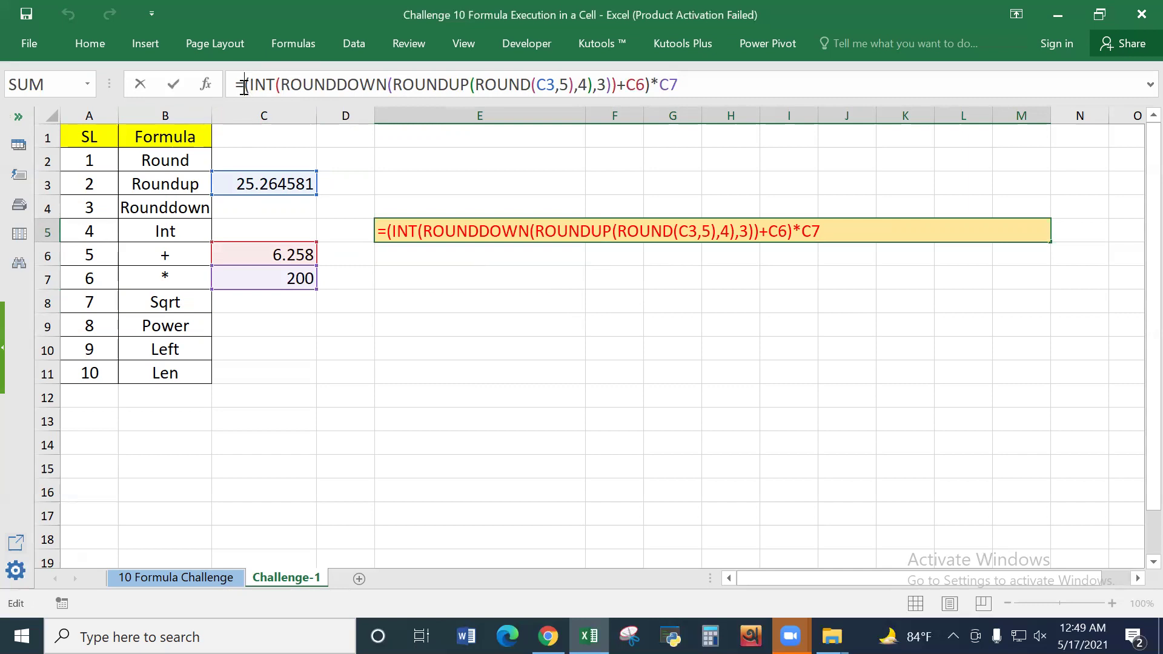
Step: Wrap the whole E5 formula in SQRT( ), giving 79.06706015, and reopen it for editing
{"action": "type", "text": "sq"}
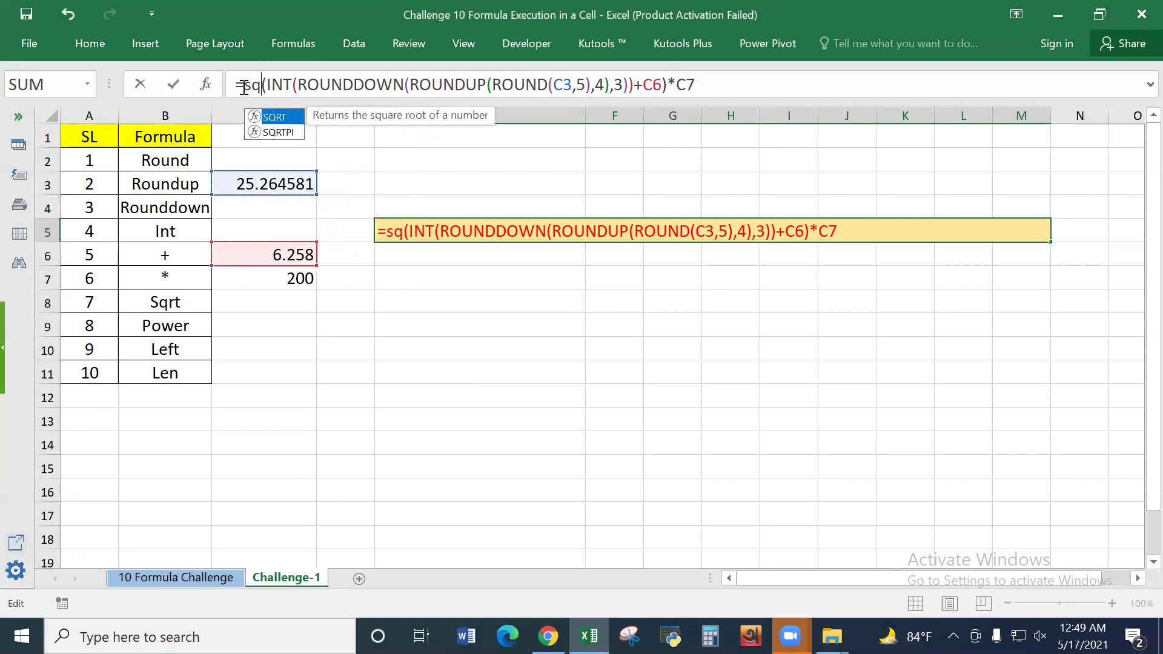
{"action": "double_click", "coordinate": [275, 118]}
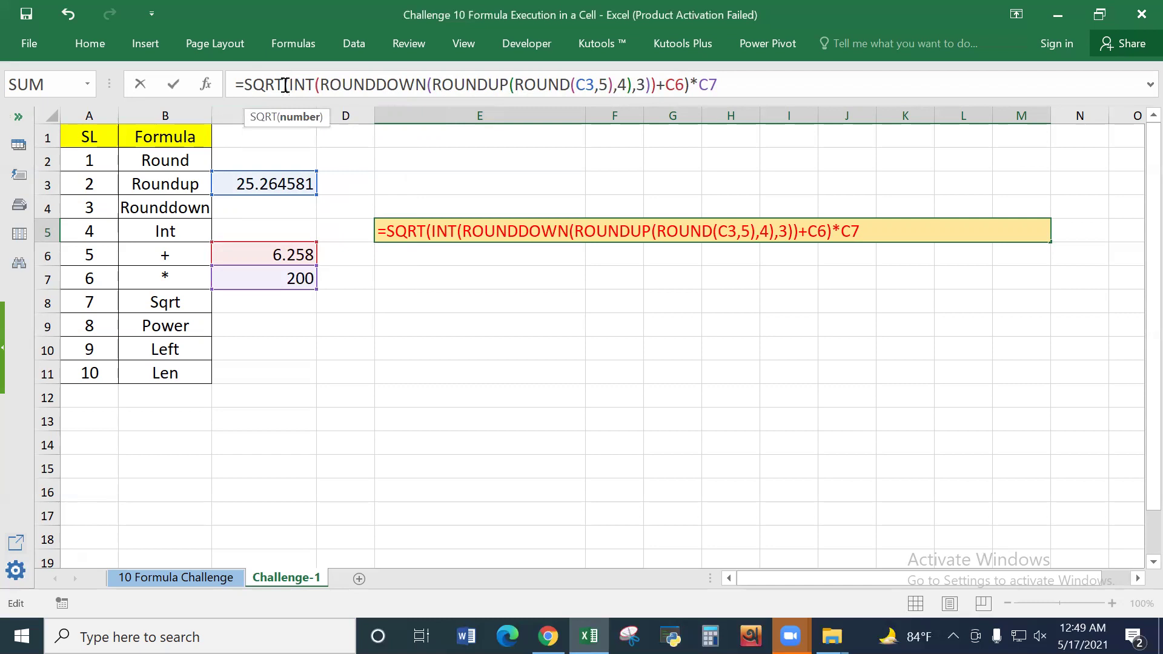
{"action": "left_click", "coordinate": [285, 85]}
{"action": "type", "text": "("}
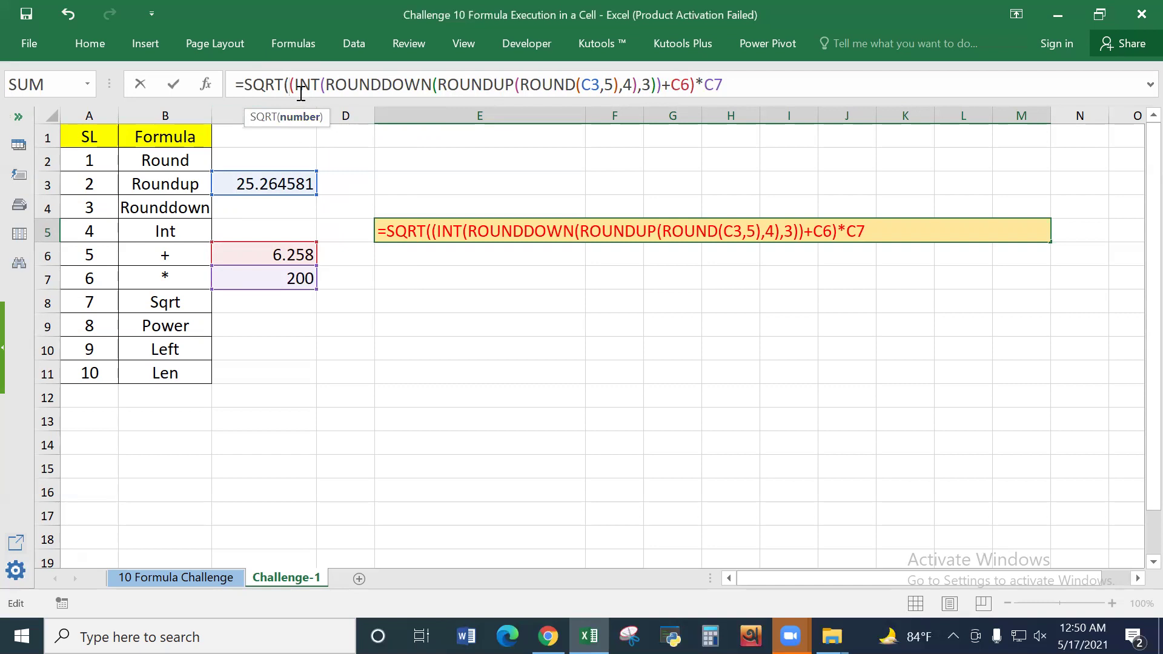
{"action": "left_click", "coordinate": [744, 85]}
{"action": "type", "text": ")"}
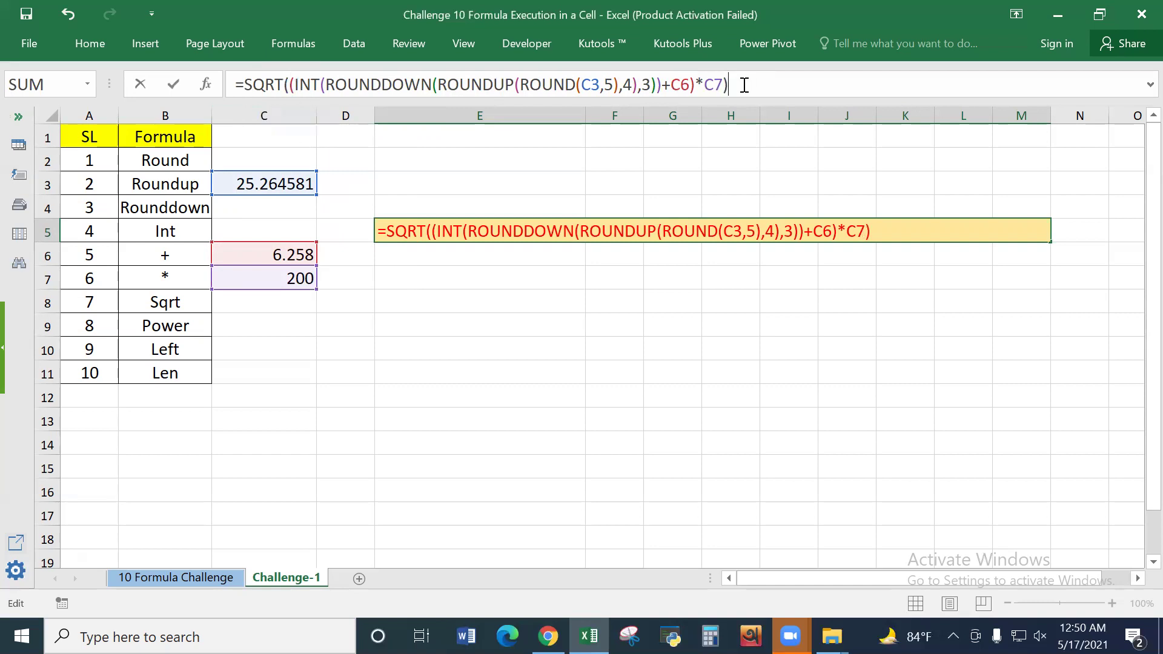
{"action": "key", "text": "Return"}
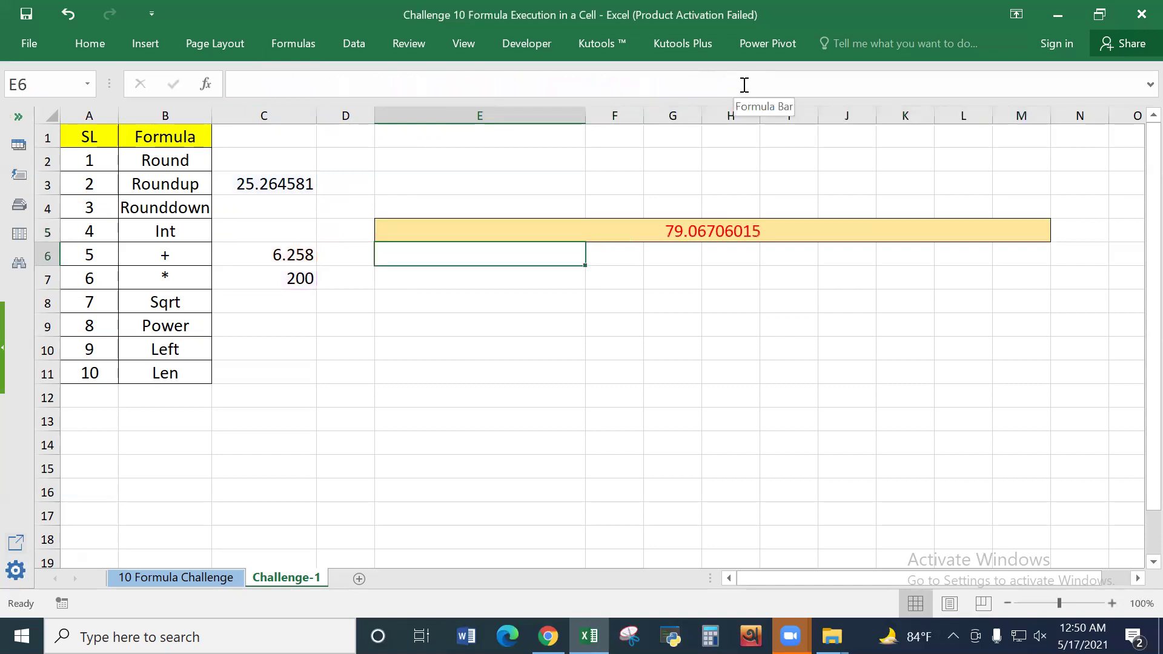
{"action": "left_click", "coordinate": [691, 226]}
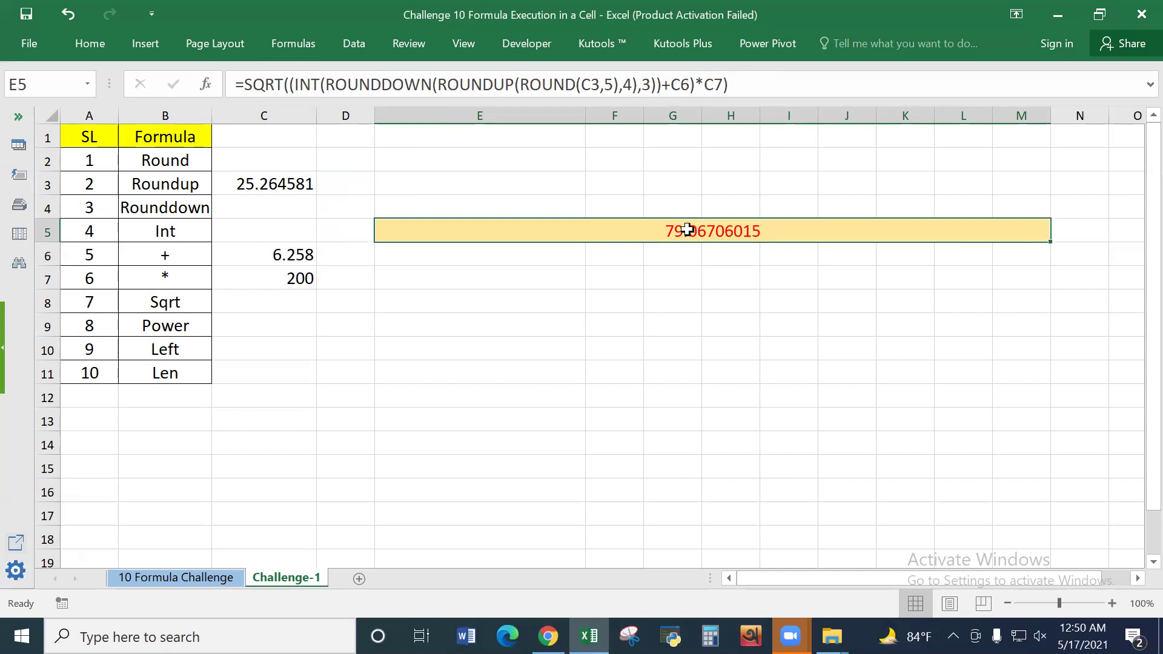
{"action": "left_click", "coordinate": [652, 275]}
{"action": "left_click", "coordinate": [666, 231]}
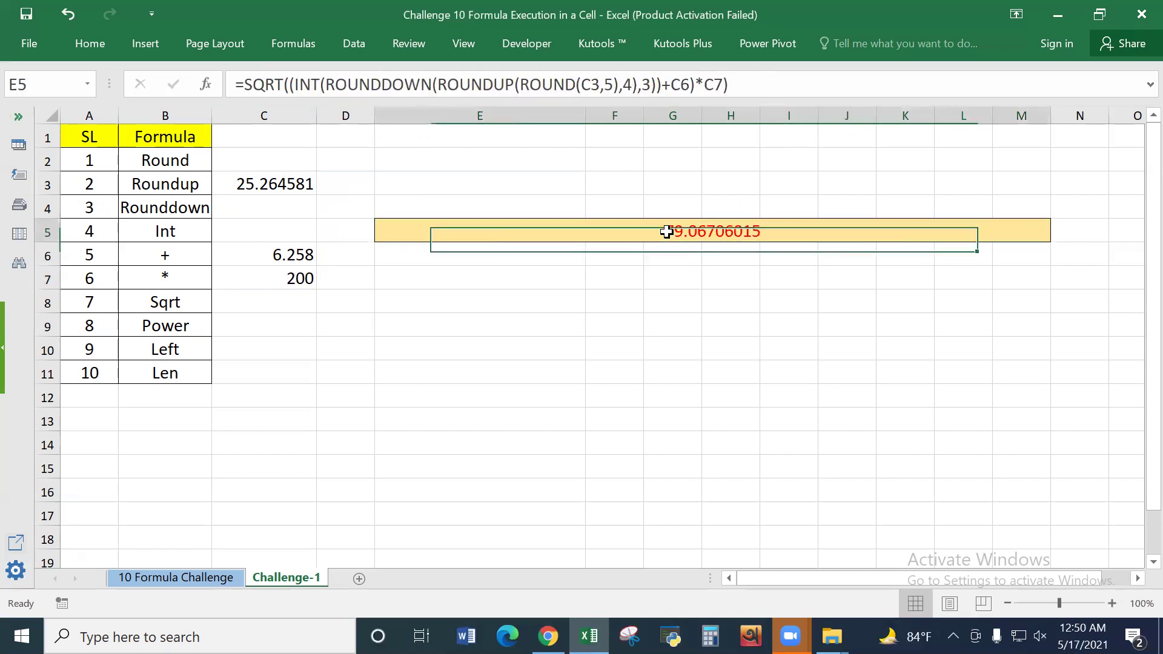
{"action": "left_click", "coordinate": [247, 83]}
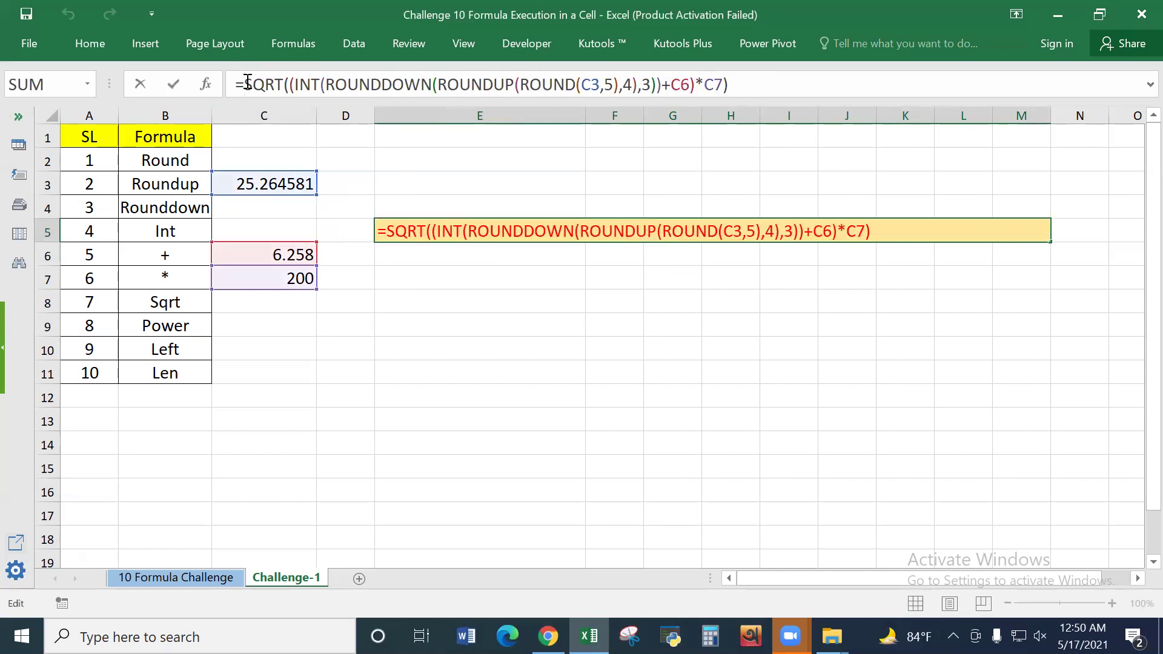
Step: Wrap E5's SQRT expression in POWER with exponent 3, giving 494295.6332
{"action": "type", "text": "pow"}
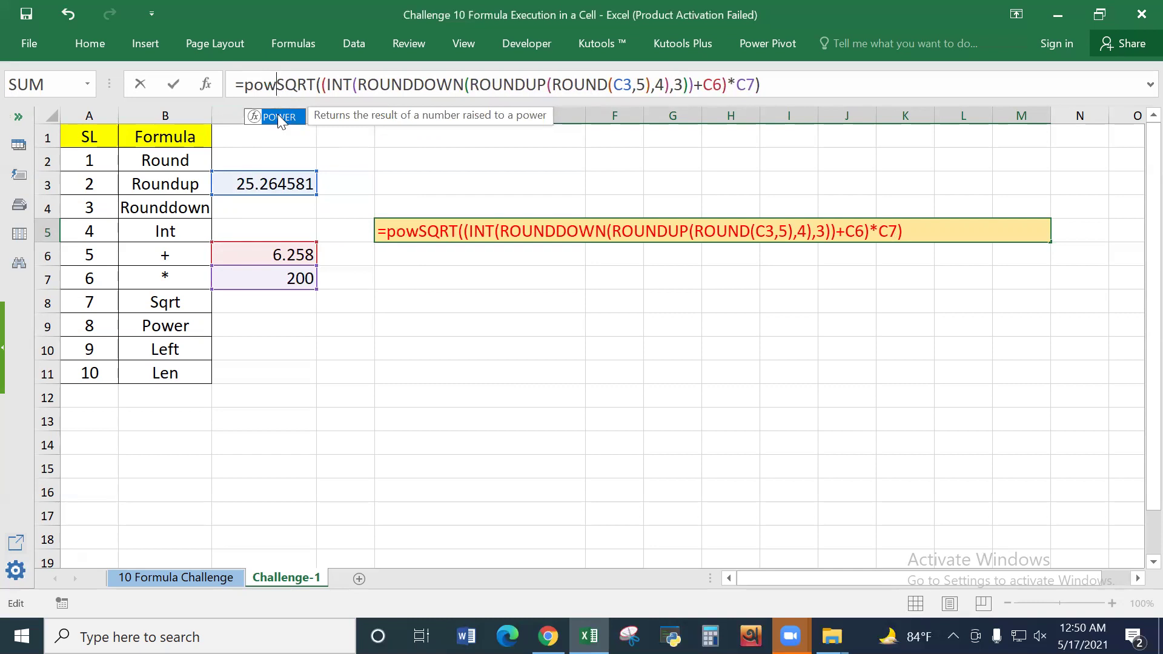
{"action": "double_click", "coordinate": [279, 118]}
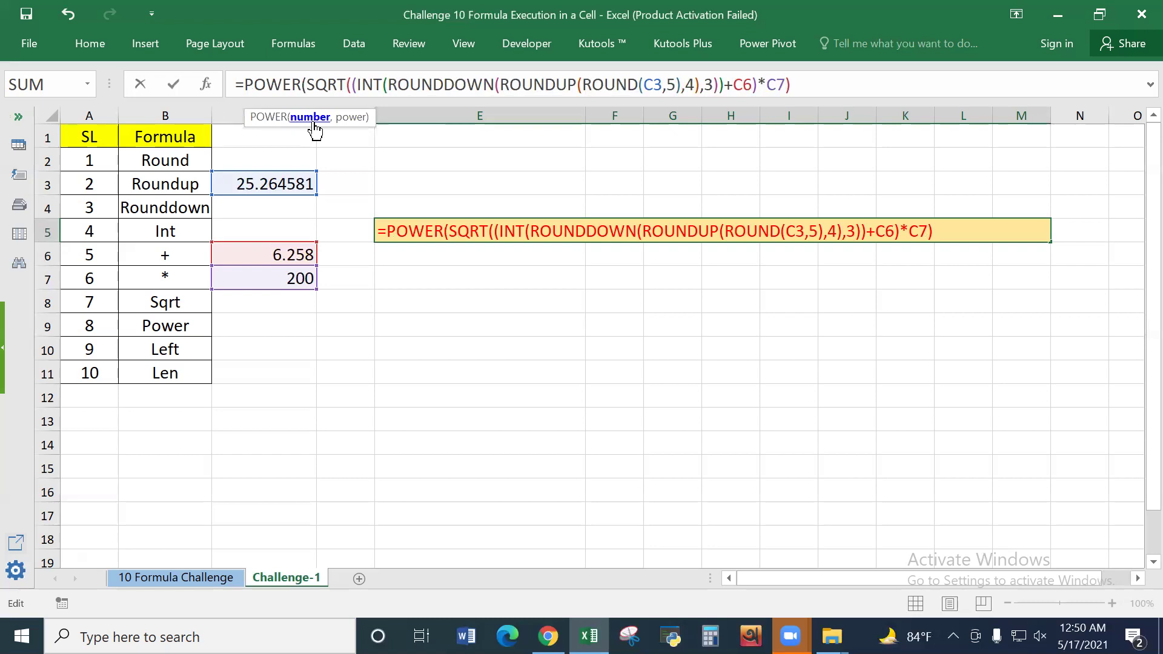
{"action": "left_click_drag", "start_coordinate": [306, 84], "coordinate": [792, 85]}
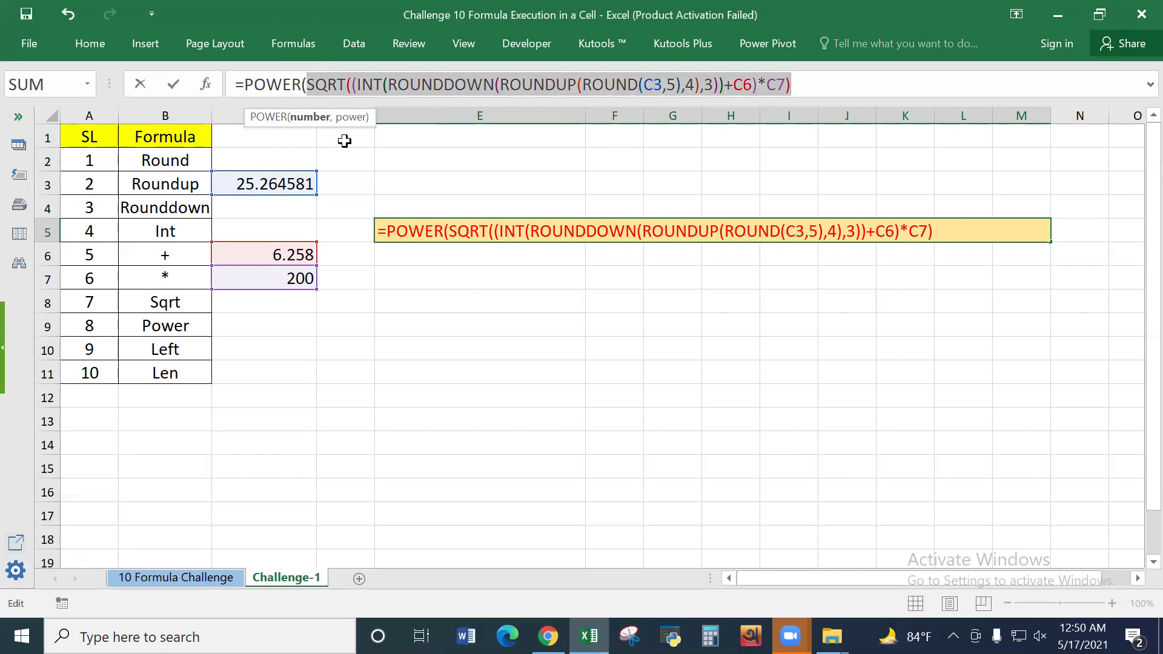
{"action": "left_click", "coordinate": [825, 84]}
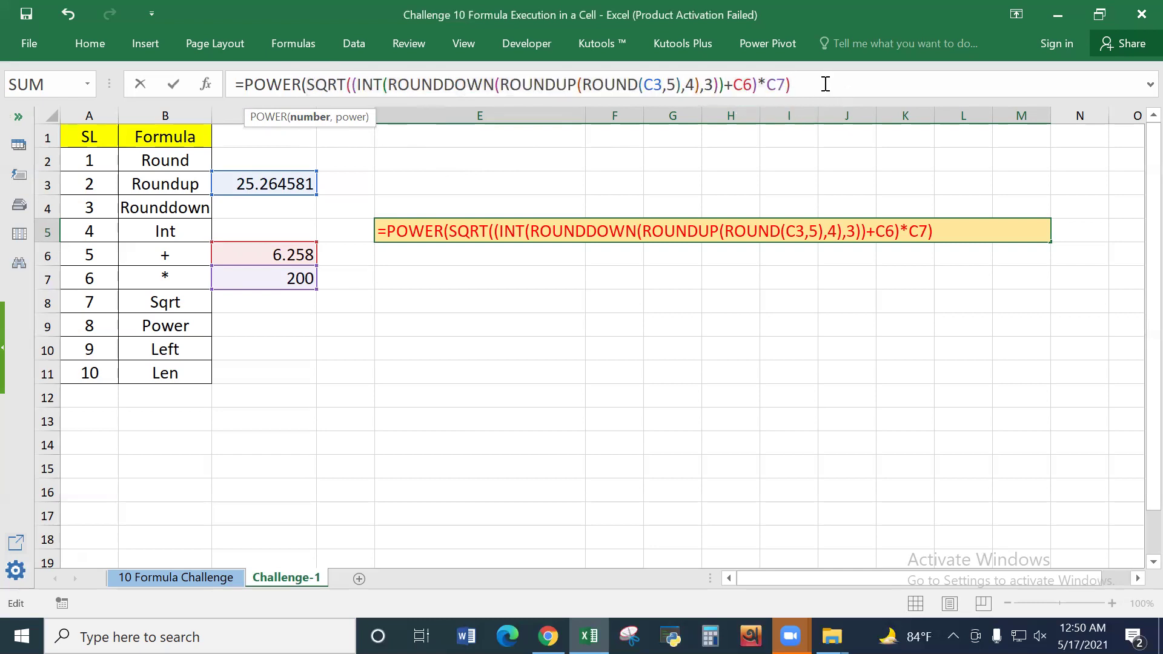
{"action": "type", "text": ","}
{"action": "type", "text": "3)"}
{"action": "key", "text": "Return"}
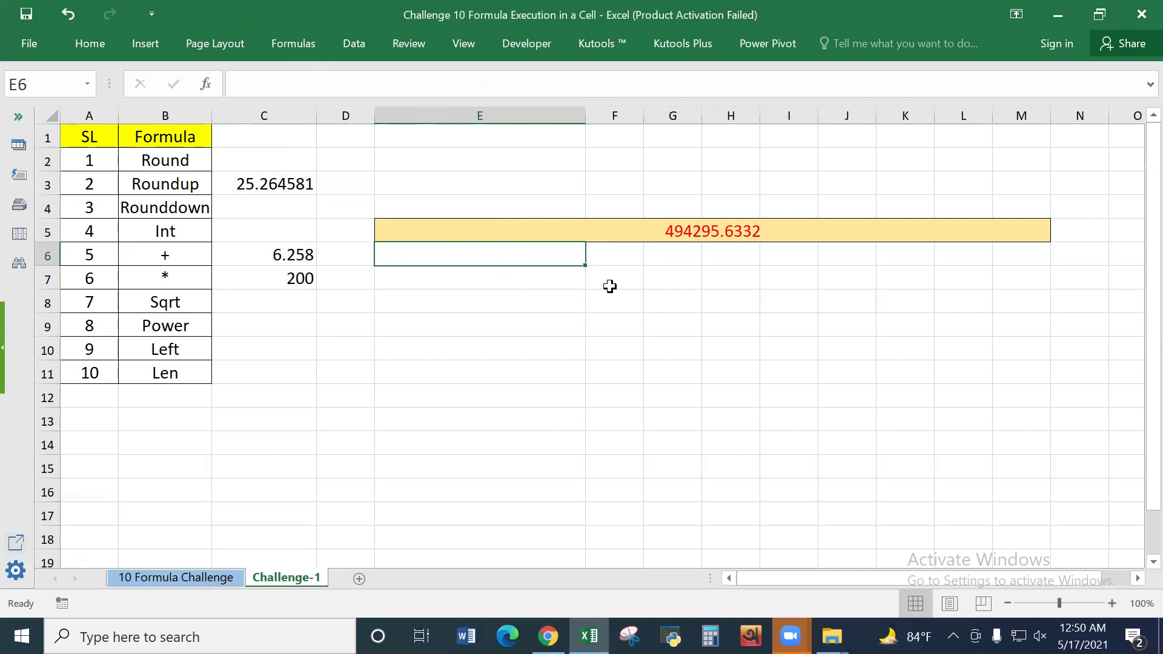
Step: Review the new POWER formula behind merged cell E5
{"action": "left_click", "coordinate": [704, 235]}
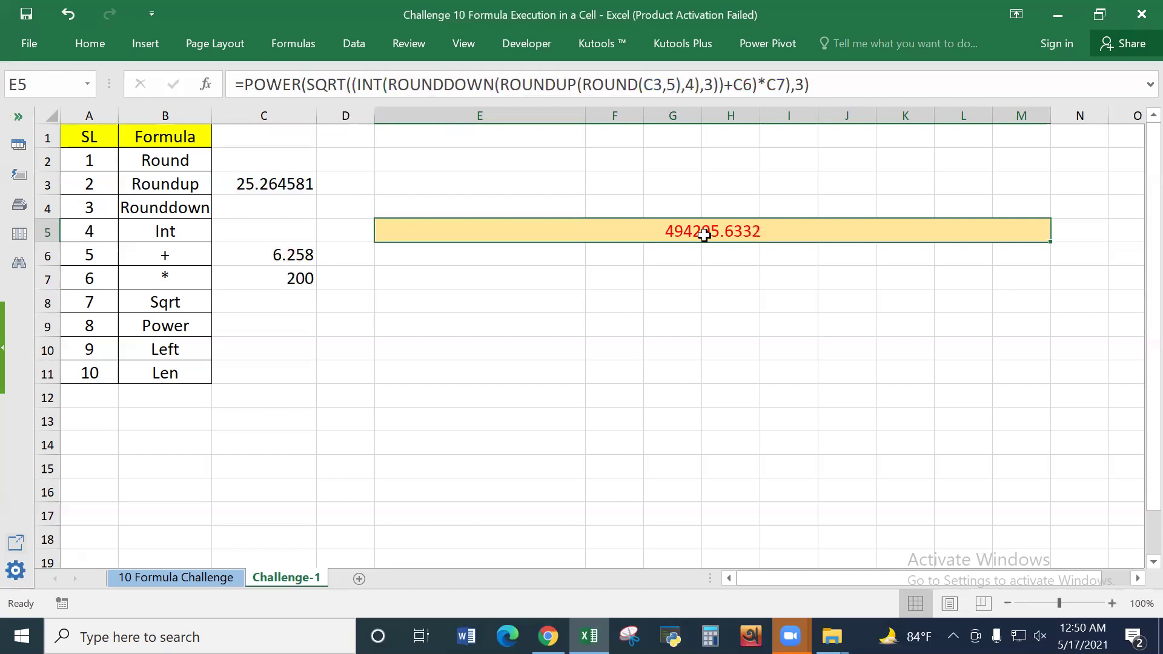
{"action": "key", "text": "Down"}
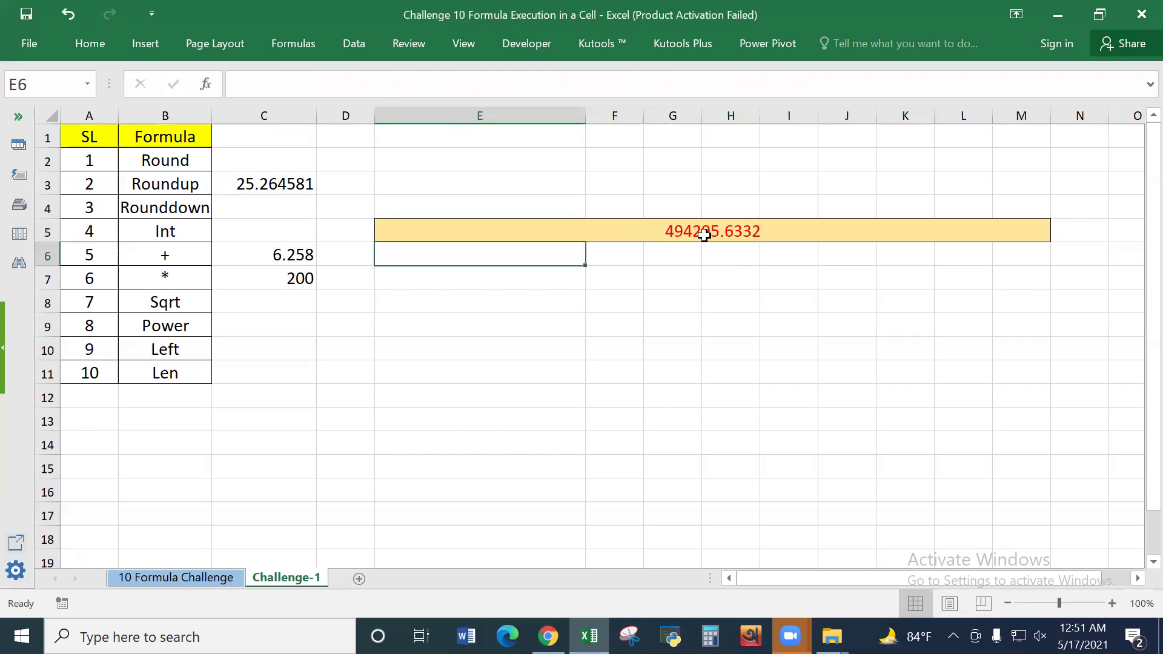
{"action": "left_click", "coordinate": [721, 227]}
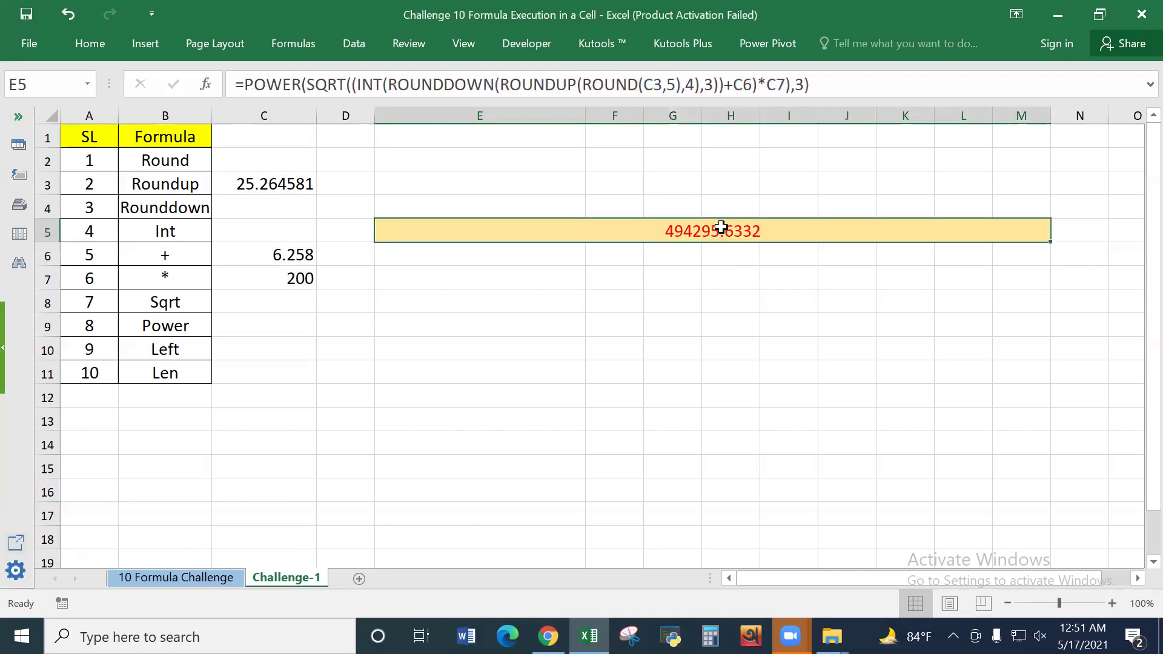
Step: Move the Left and Len entries from B10:B11 down one row to B11:B12
{"action": "left_click", "coordinate": [438, 340]}
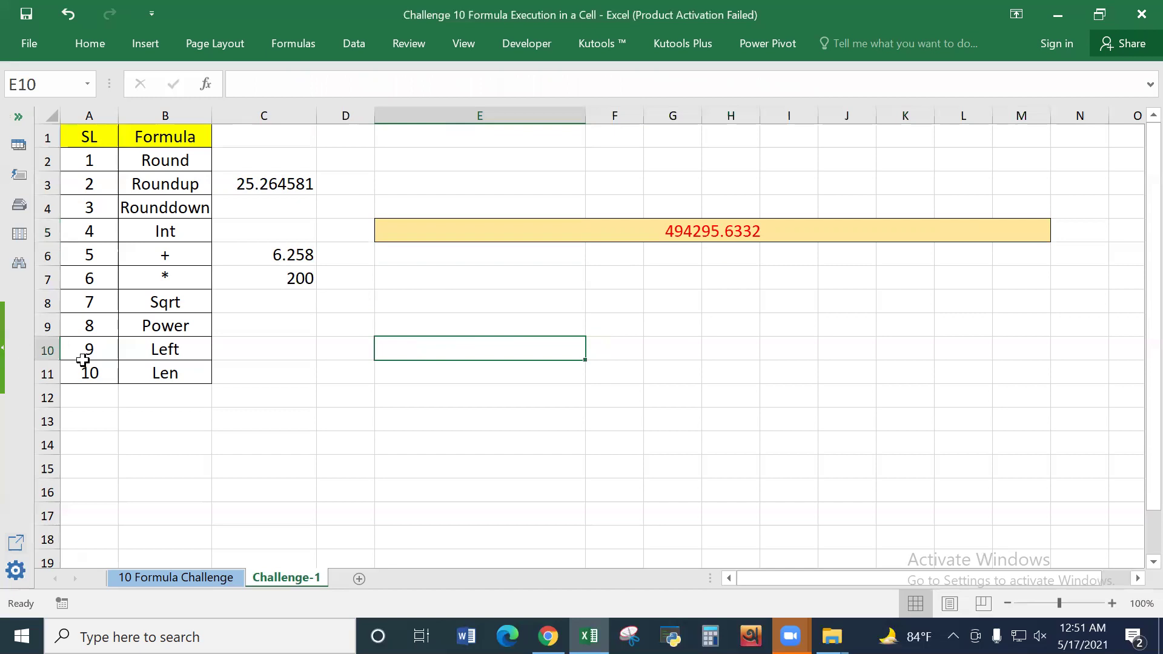
{"action": "left_click", "coordinate": [155, 346]}
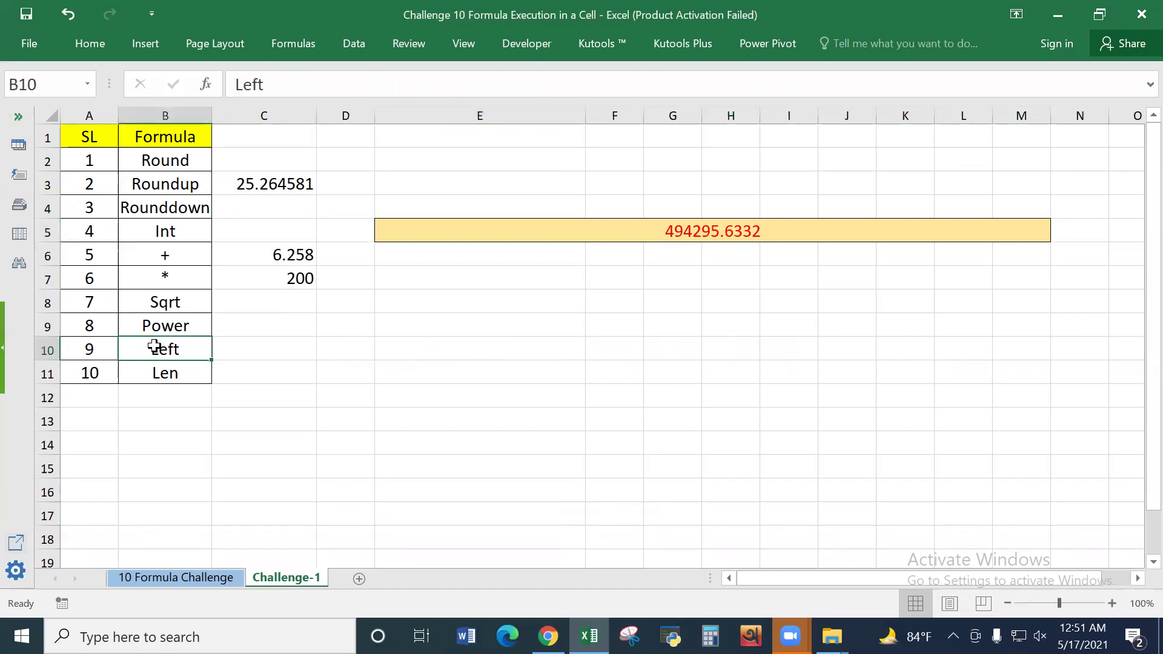
{"action": "left_click", "coordinate": [156, 394]}
{"action": "left_click_drag", "start_coordinate": [158, 348], "coordinate": [158, 363]}
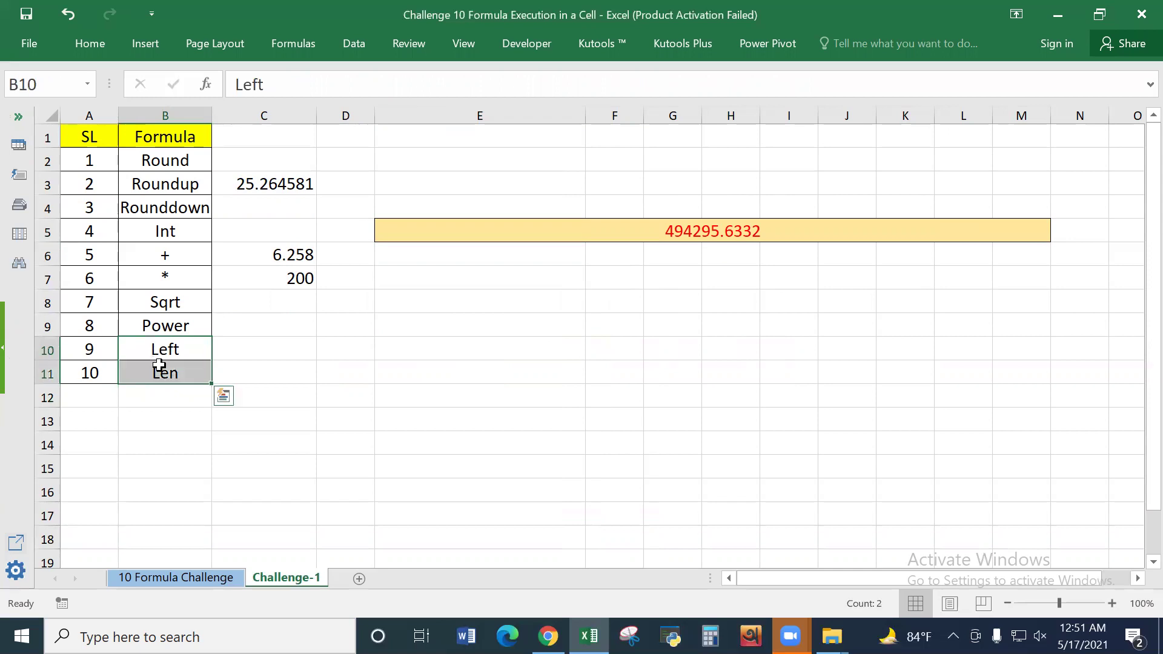
{"action": "key", "text": "ctrl+c"}
{"action": "left_click", "coordinate": [159, 367]}
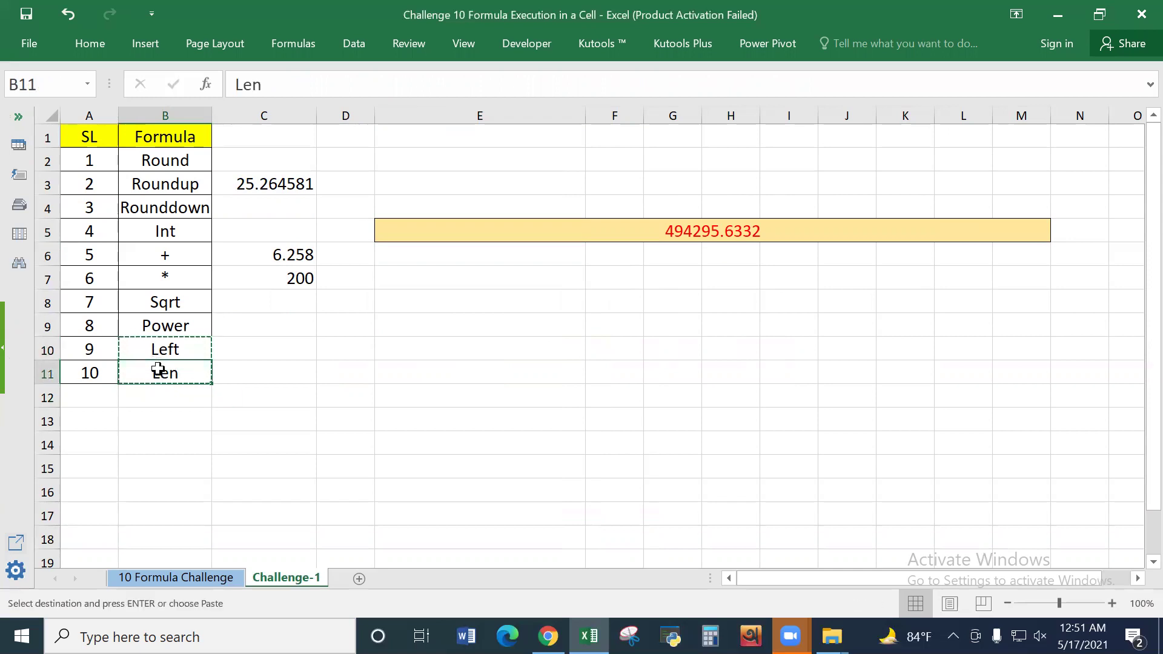
{"action": "key", "text": "ctrl+v"}
Step: Enter IF in the freed cell B10 as list item 9
{"action": "left_click", "coordinate": [162, 350]}
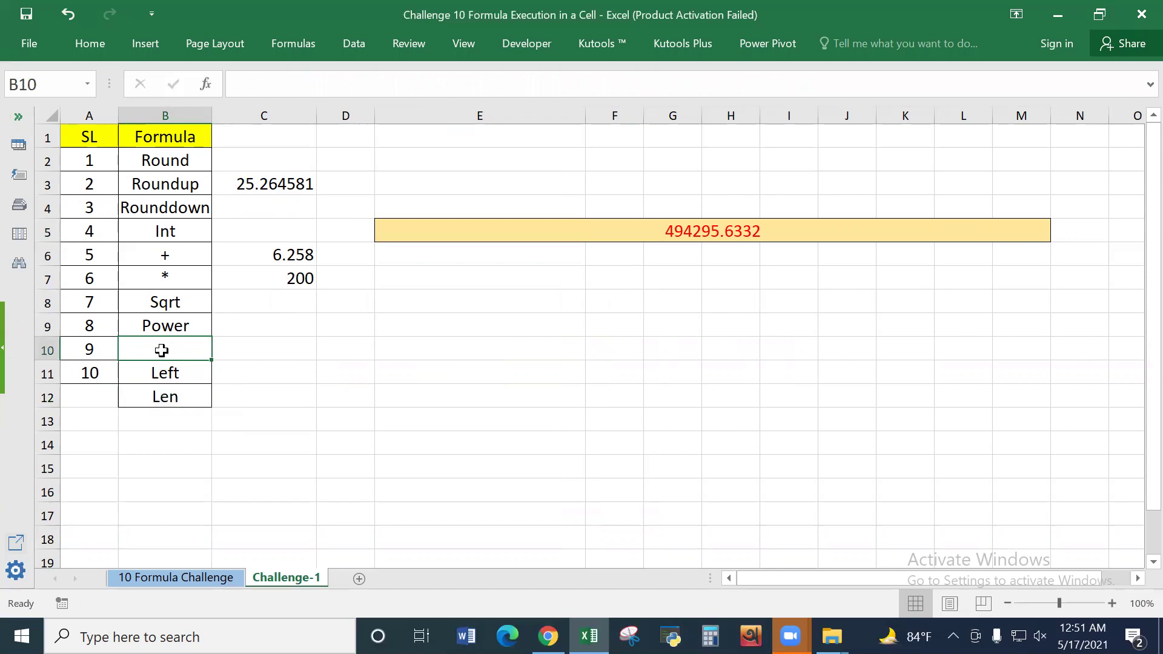
{"action": "type", "text": "IF"}
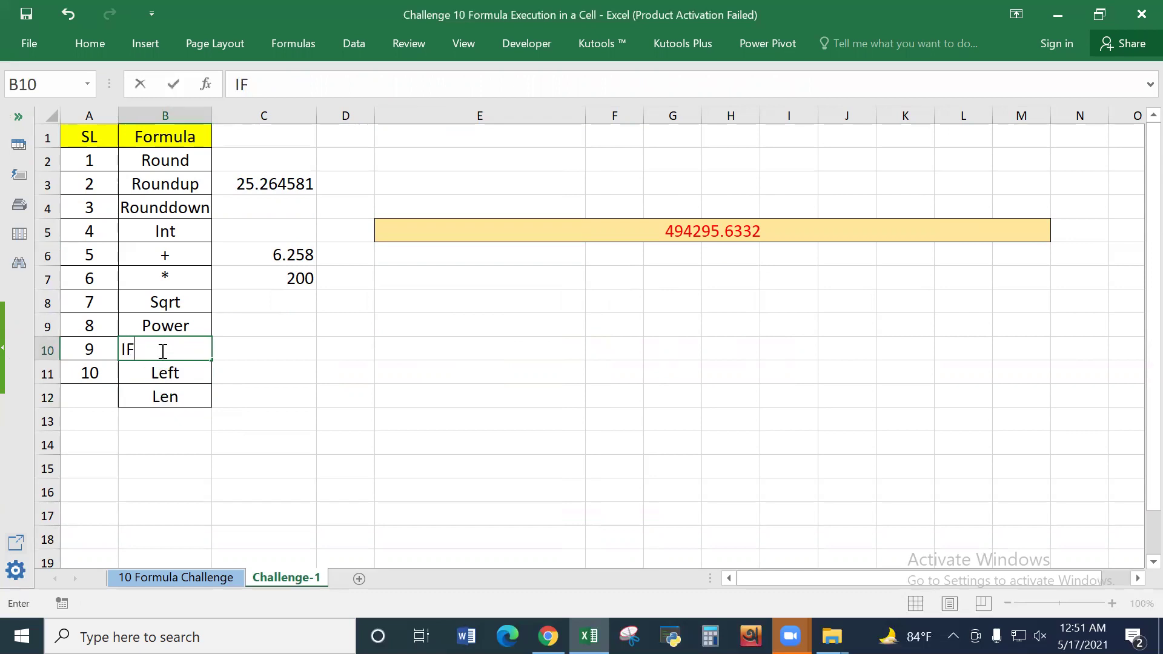
{"action": "key", "text": "Return"}
Step: Wrap E5's POWER result in IF(>5000, "Please allow me some time", "Let it blank")
{"action": "left_click", "coordinate": [646, 228]}
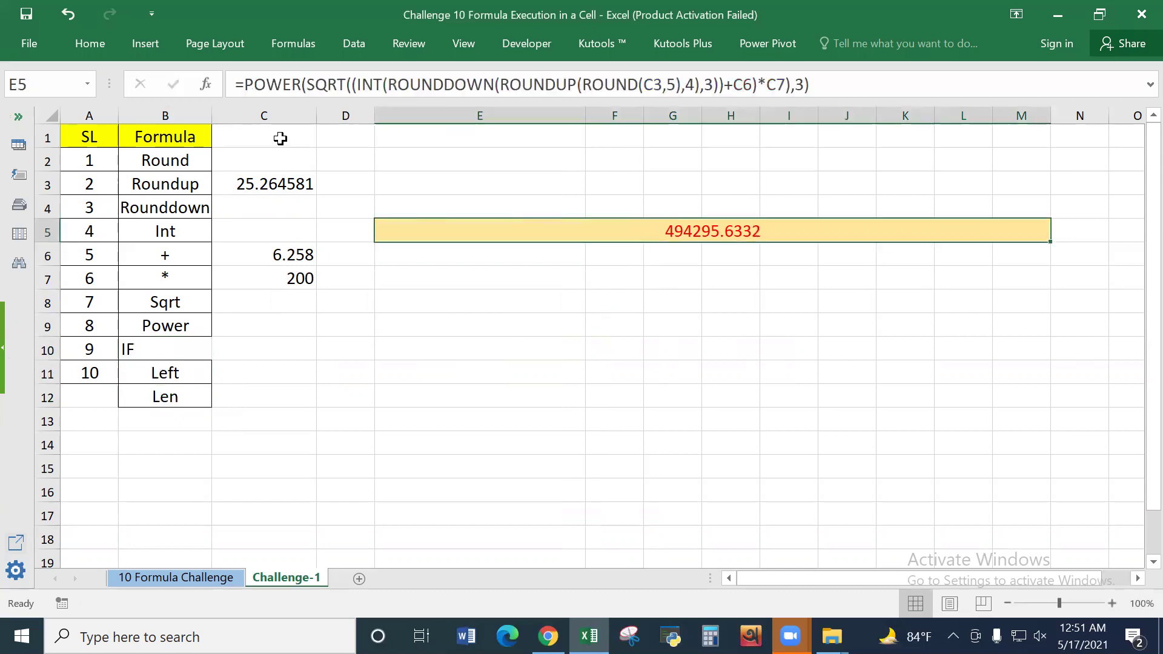
{"action": "left_click", "coordinate": [243, 81]}
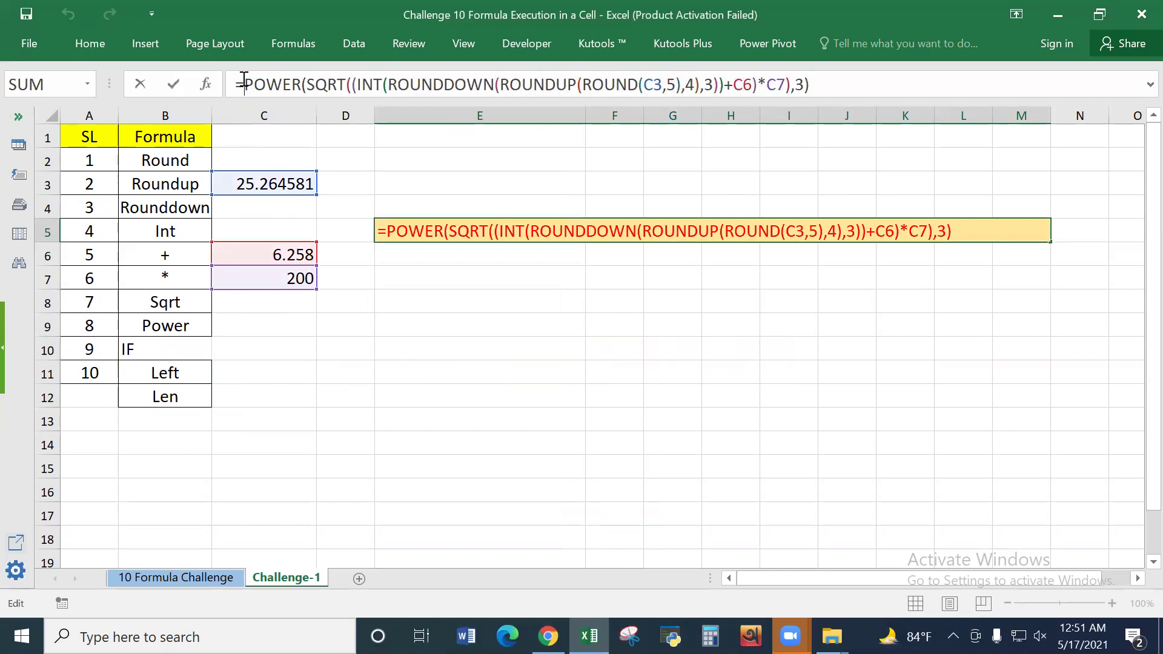
{"action": "type", "text": "if"}
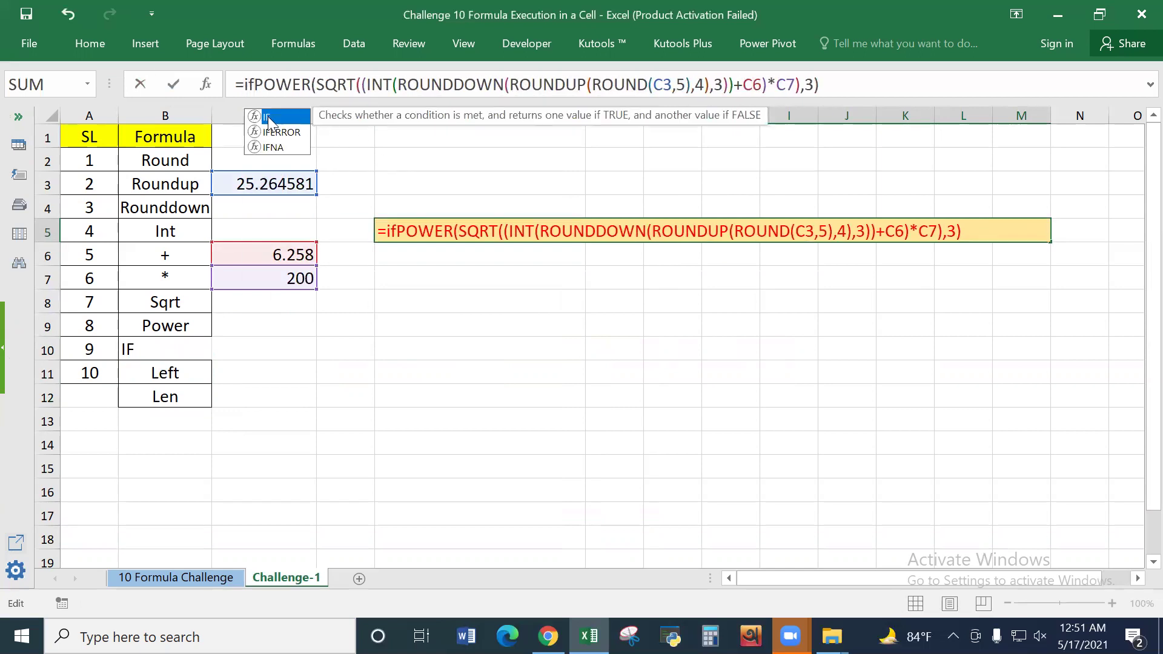
{"action": "double_click", "coordinate": [268, 116]}
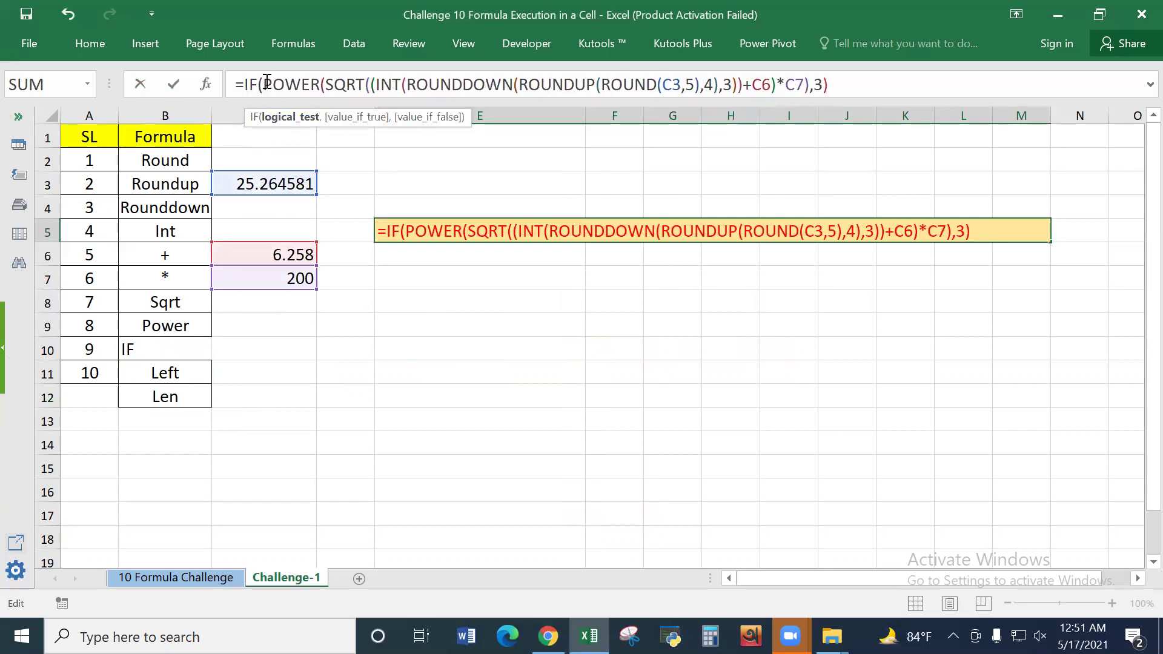
{"action": "left_click_drag", "start_coordinate": [264, 85], "coordinate": [829, 85]}
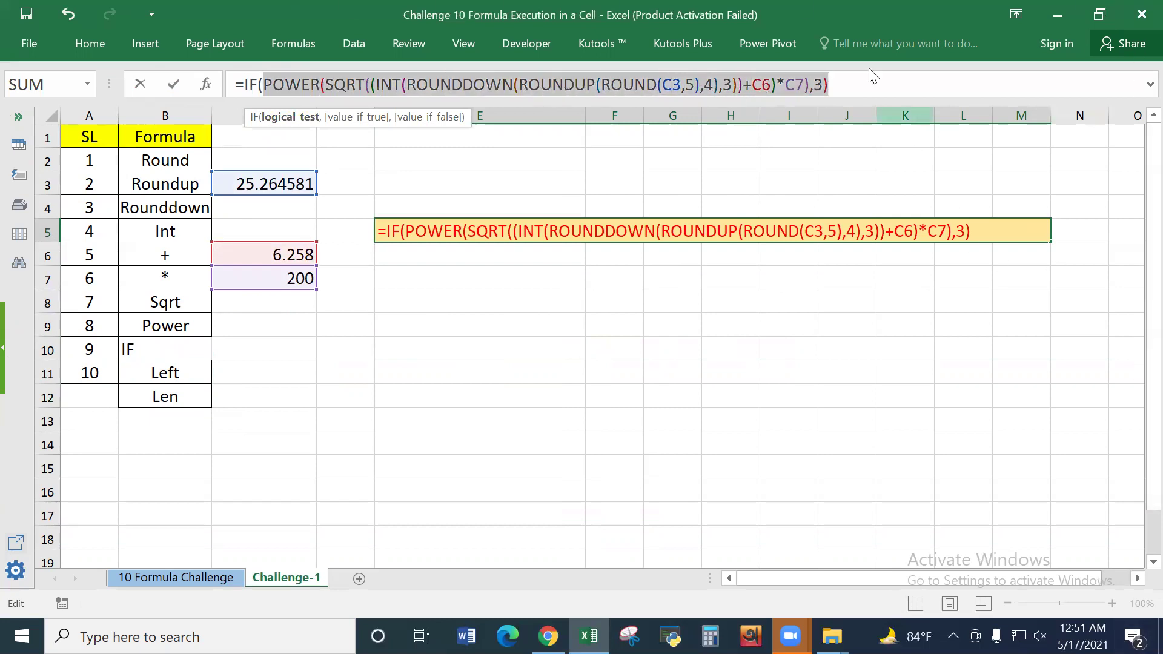
{"action": "left_click", "coordinate": [853, 86]}
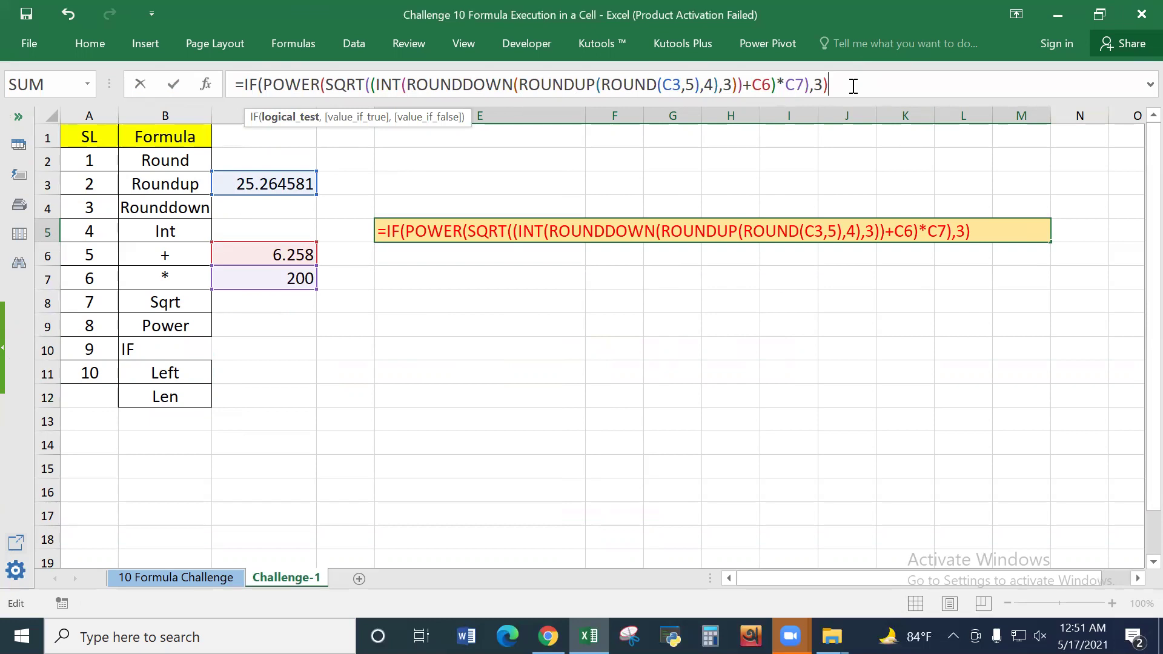
{"action": "type", "text": ">5000"}
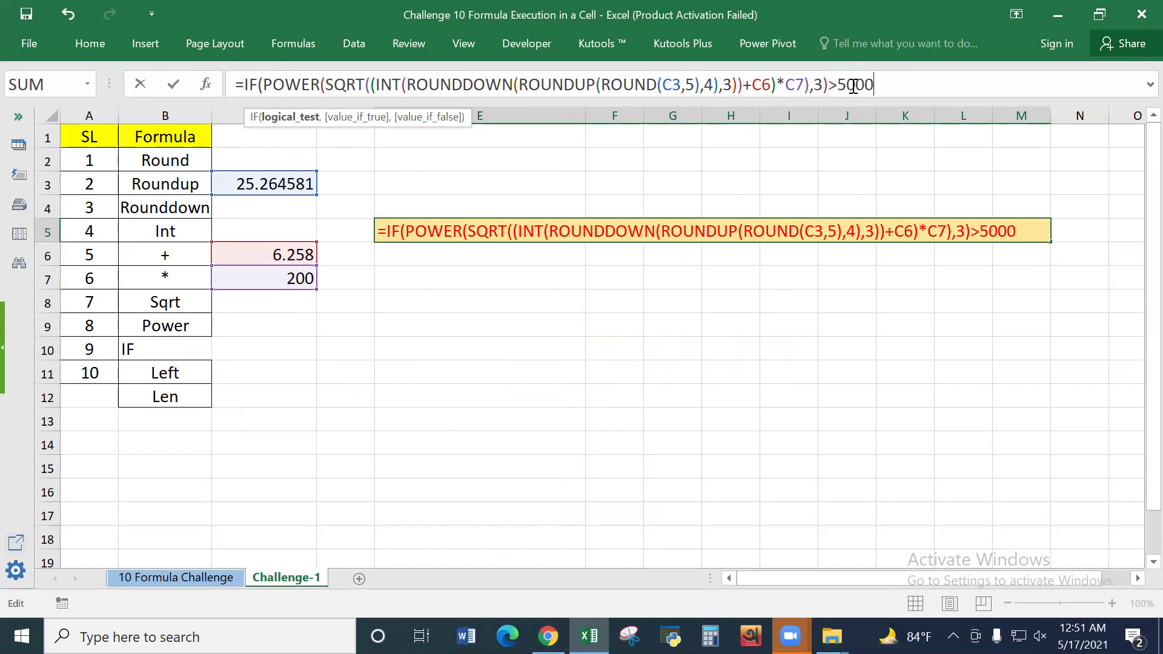
{"action": "type", "text": ",\""}
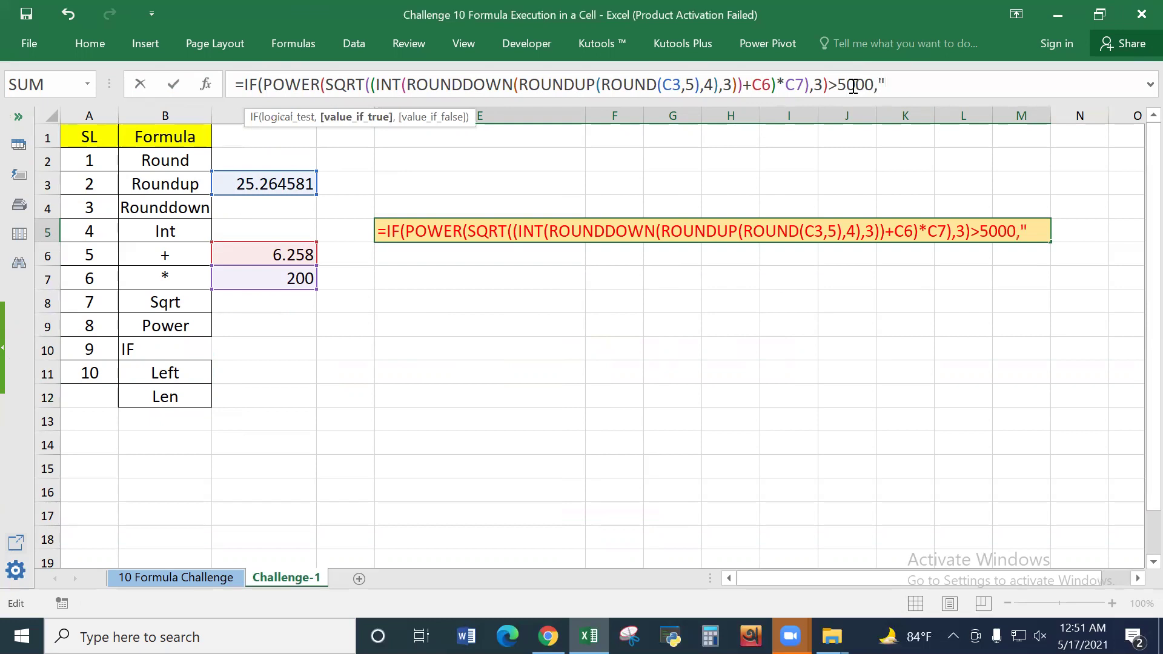
{"action": "type", "text": "Pleas"}
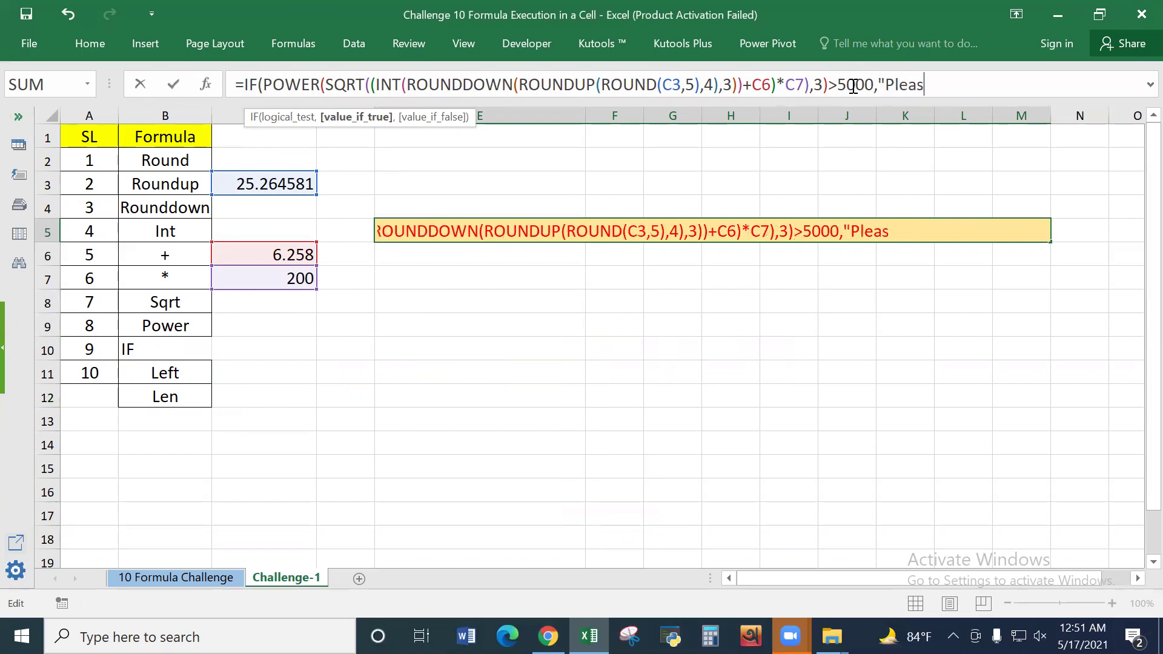
{"action": "type", "text": "e allow me some "}
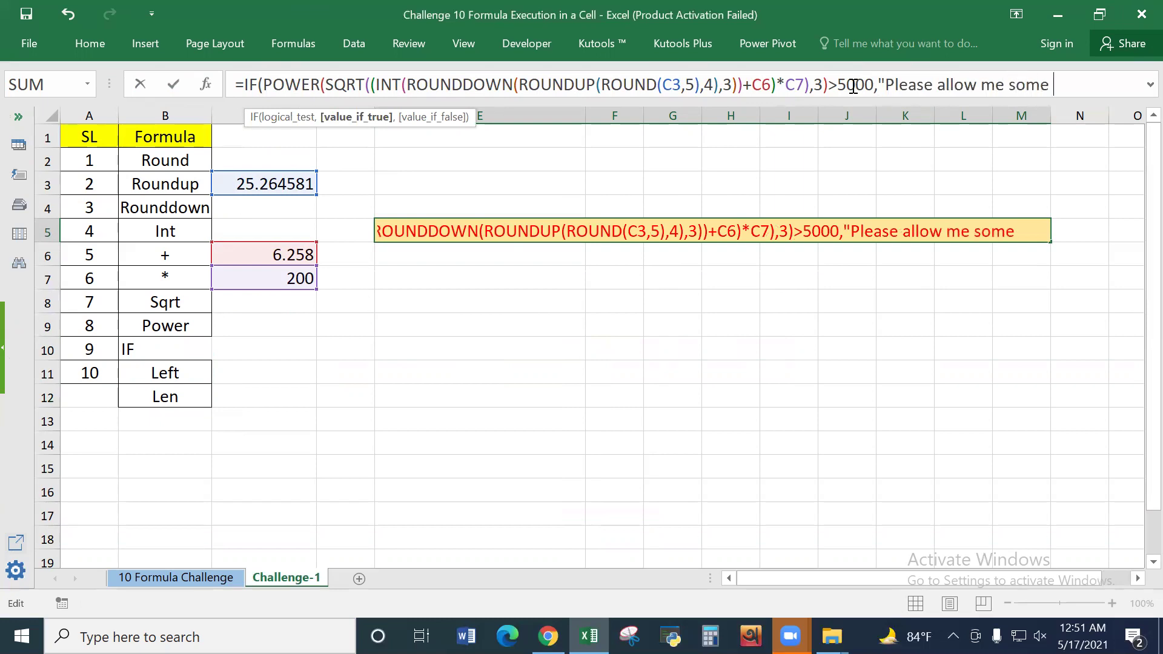
{"action": "type", "text": "time"}
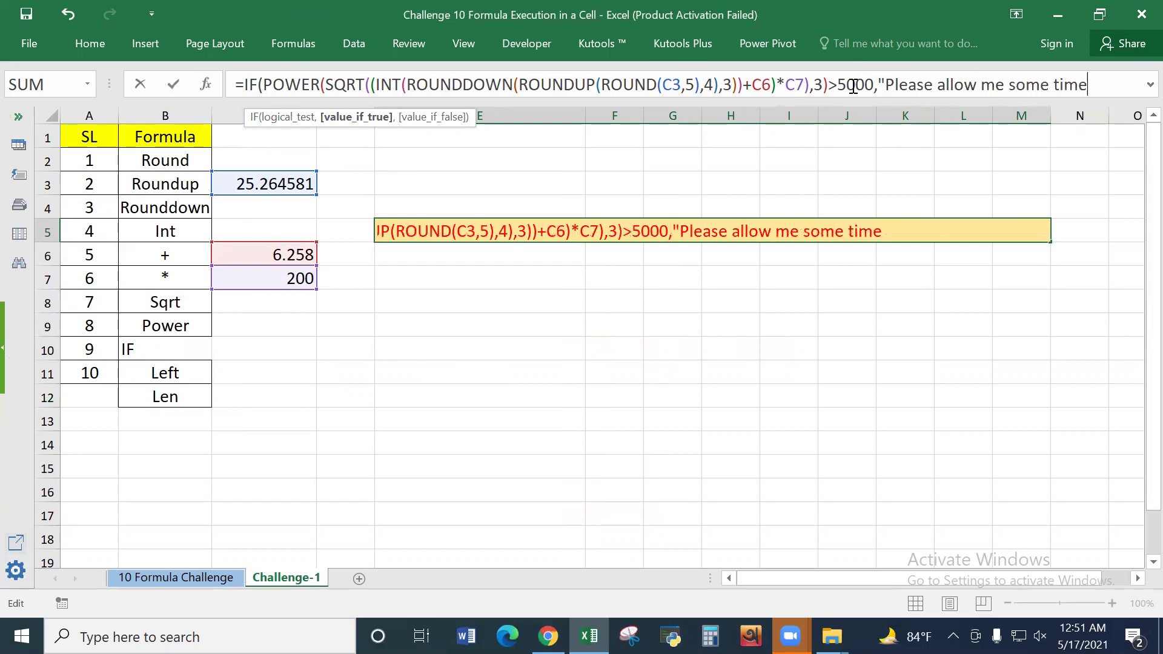
{"action": "type", "text": "\""}
{"action": "type", "text": ","}
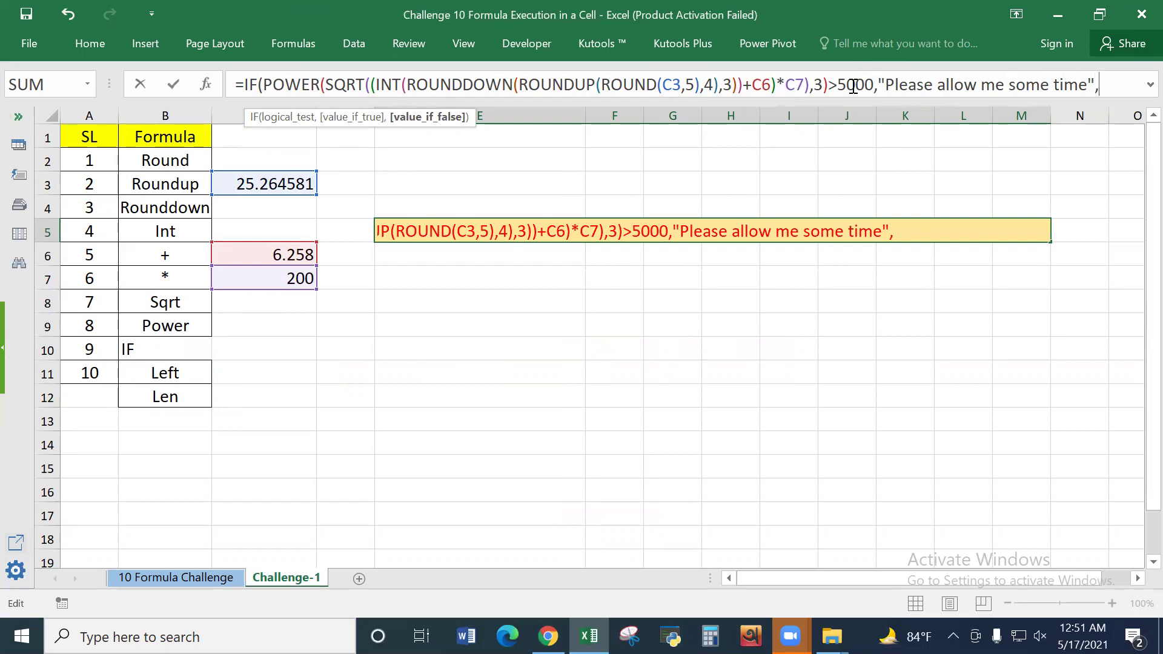
{"action": "type", "text": "\"Let it "}
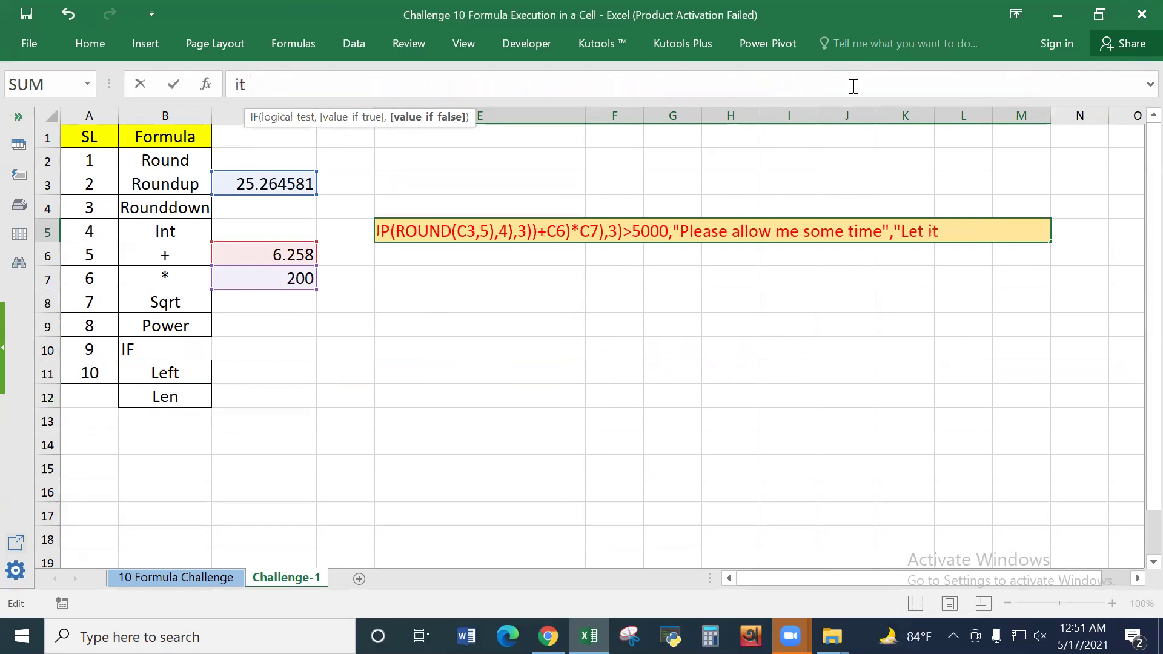
{"action": "type", "text": "blank\""}
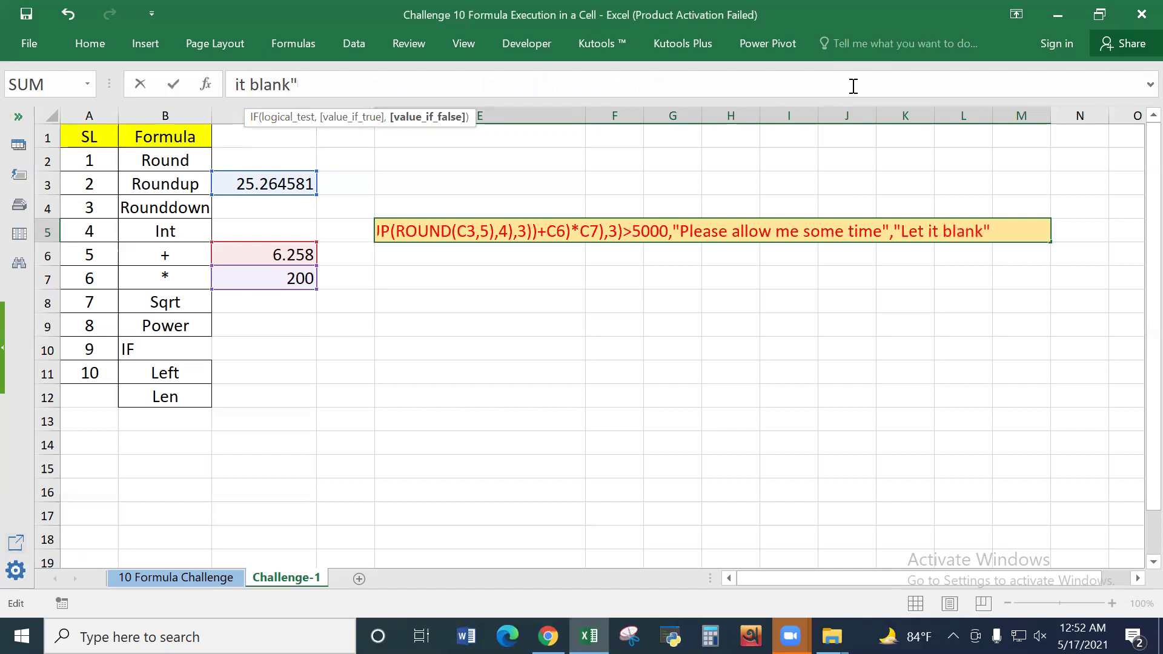
{"action": "type", "text": ")"}
{"action": "key", "text": "Return"}
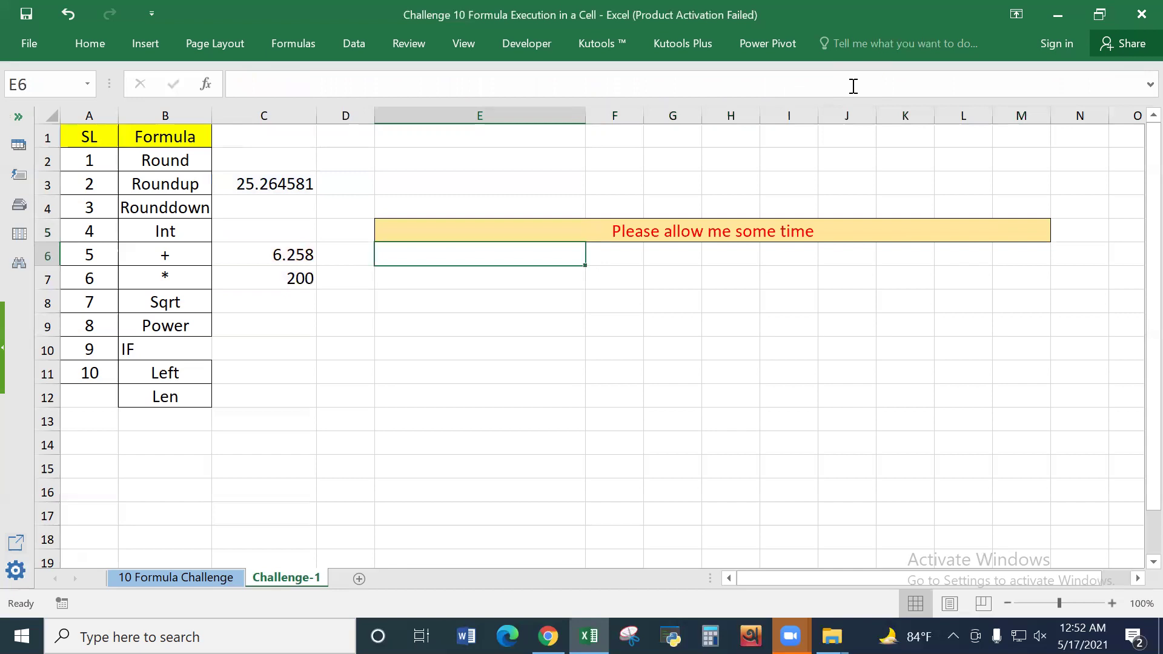
Step: Raise E5's IF threshold from 5000 to 5000000, making it show "Let it blank"
{"action": "left_click", "coordinate": [698, 233]}
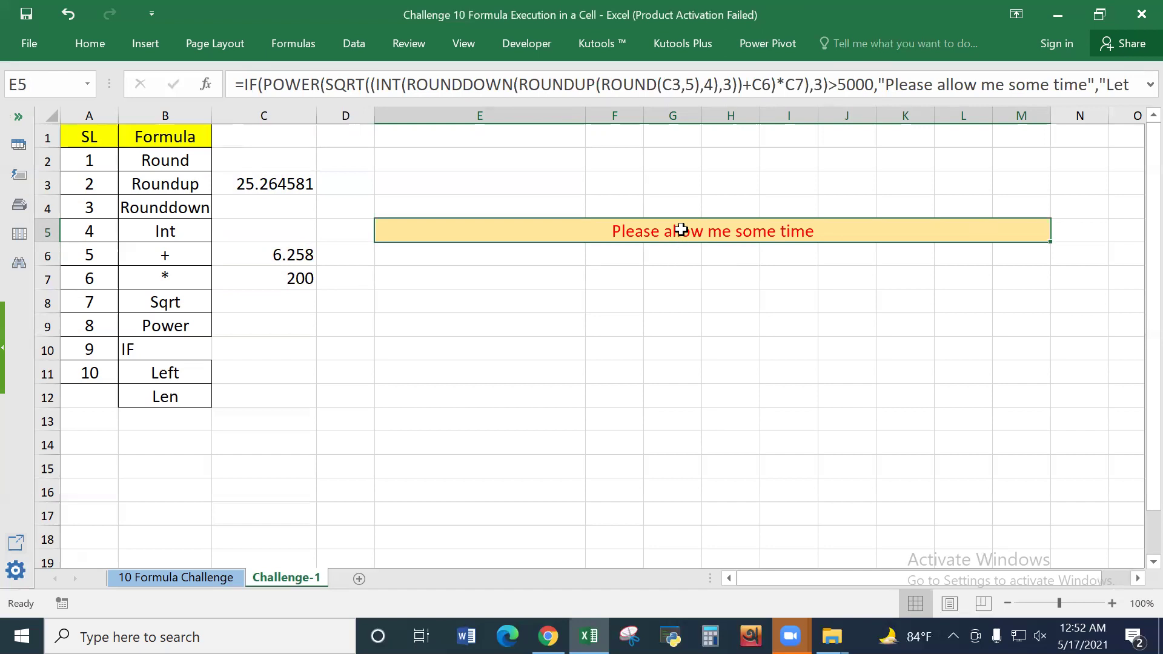
{"action": "left_click", "coordinate": [867, 83]}
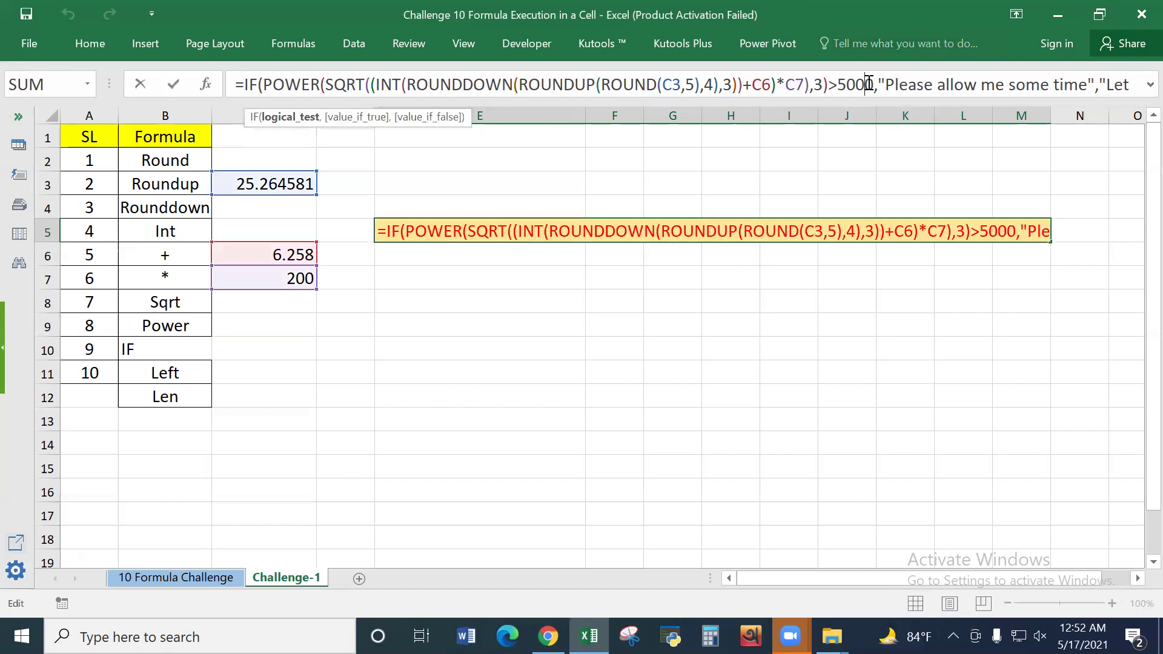
{"action": "type", "text": "000"}
{"action": "key", "text": "Return"}
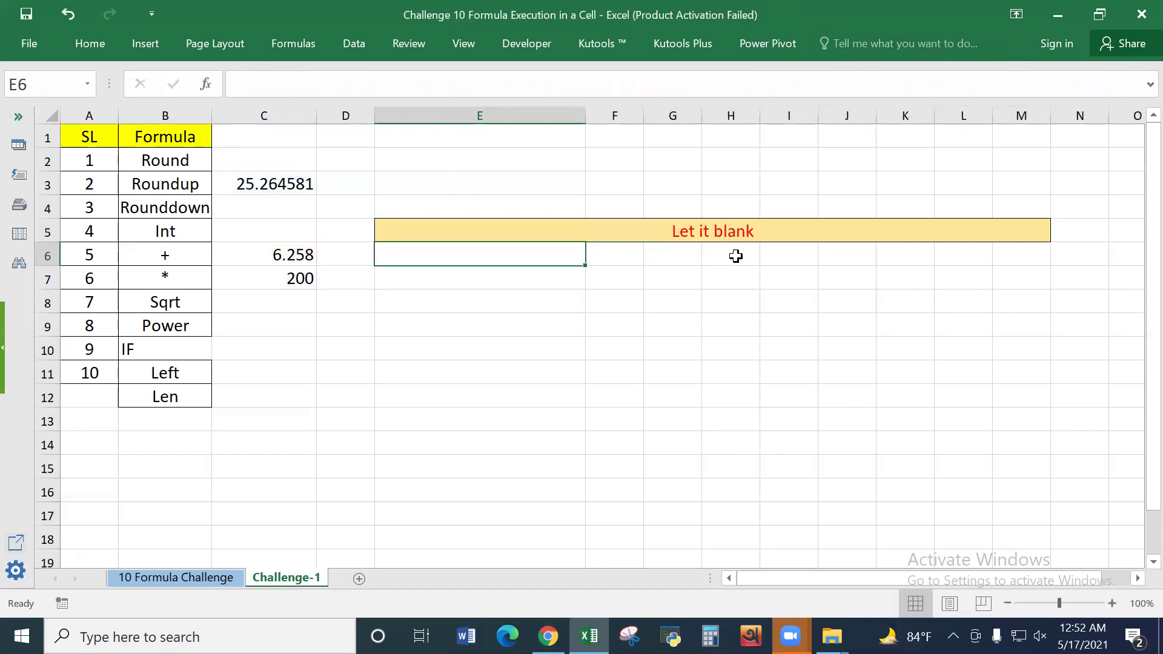
Step: Return the IF threshold to 5000 so E5 shows "Please allow me some time"
{"action": "left_click", "coordinate": [729, 233]}
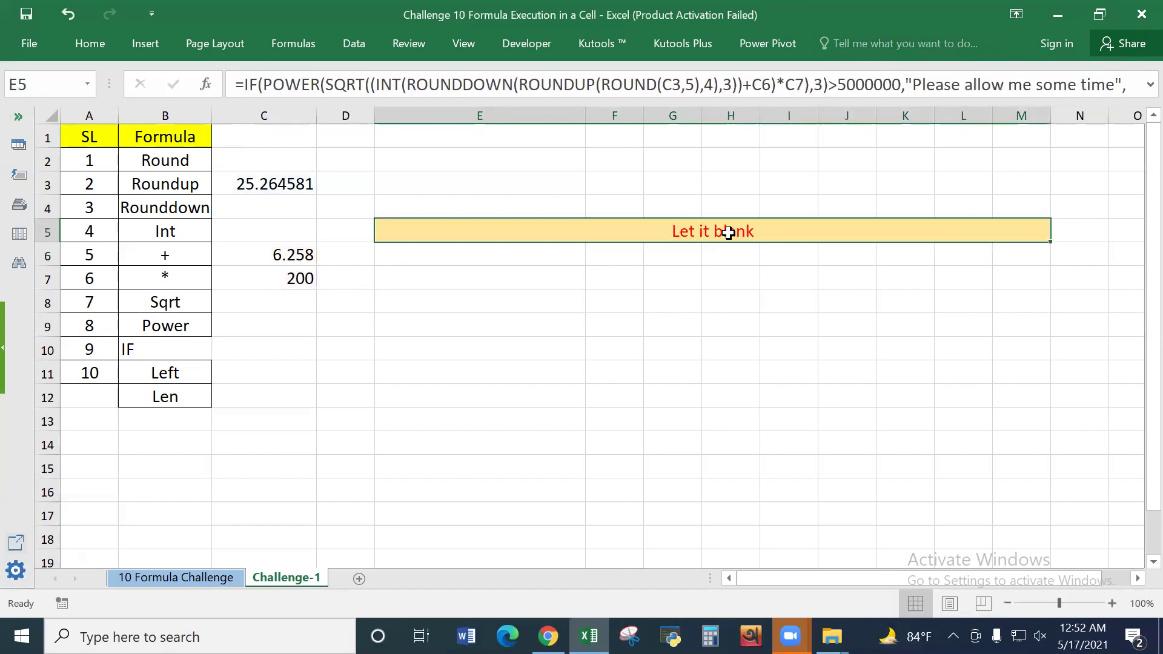
{"action": "left_click", "coordinate": [866, 83]}
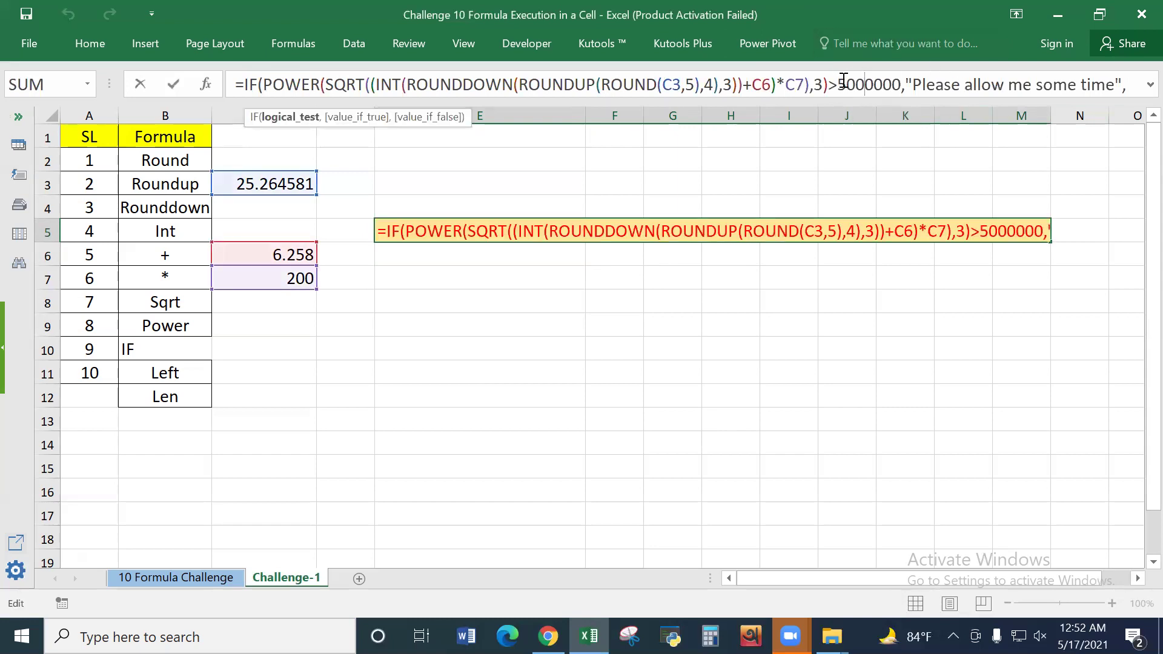
{"action": "left_click_drag", "start_coordinate": [838, 84], "coordinate": [882, 91]}
{"action": "left_click", "coordinate": [882, 87]}
{"action": "key", "text": "BackSpace"}
{"action": "key", "text": "BackSpace"}
{"action": "key", "text": "BackSpace"}
{"action": "key", "text": "Return"}
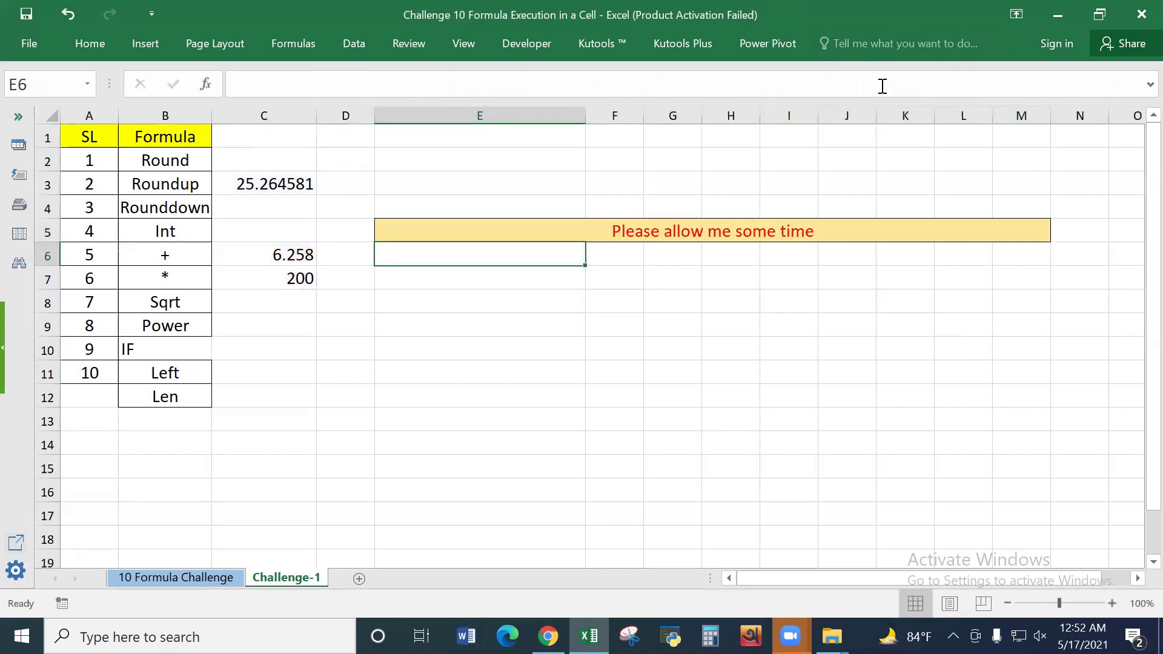
{"action": "left_click", "coordinate": [717, 228]}
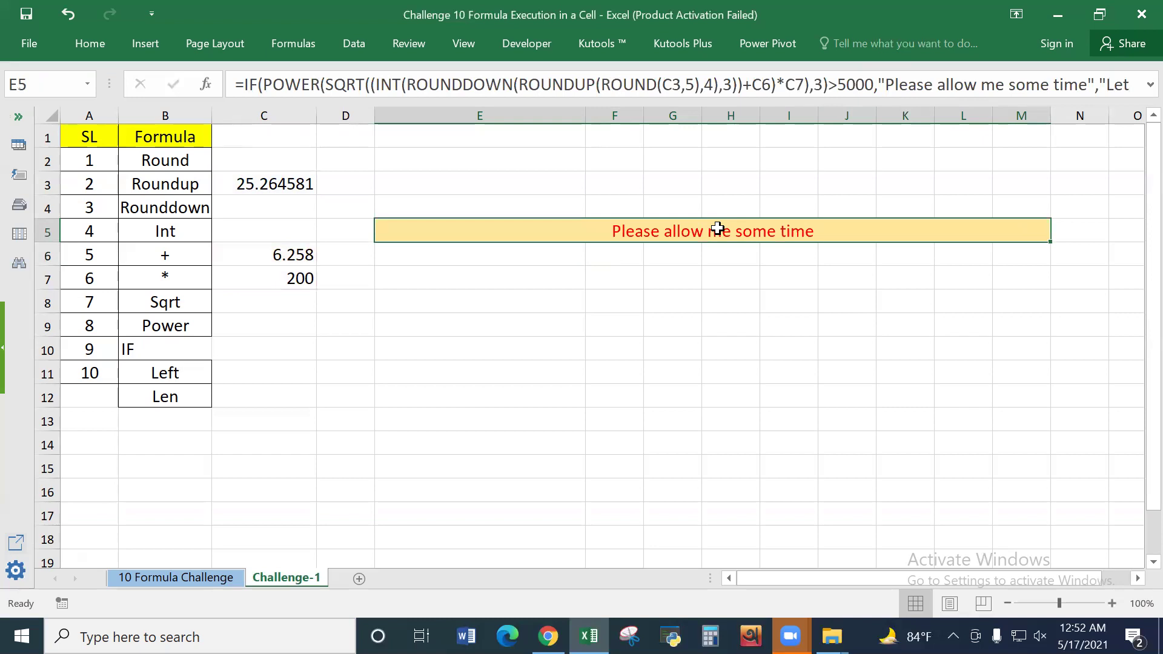
Step: Select Left and Len in B11:B12, then put E5's caret after its equals sign
{"action": "left_click", "coordinate": [184, 373]}
{"action": "left_click_drag", "start_coordinate": [184, 374], "coordinate": [181, 396]}
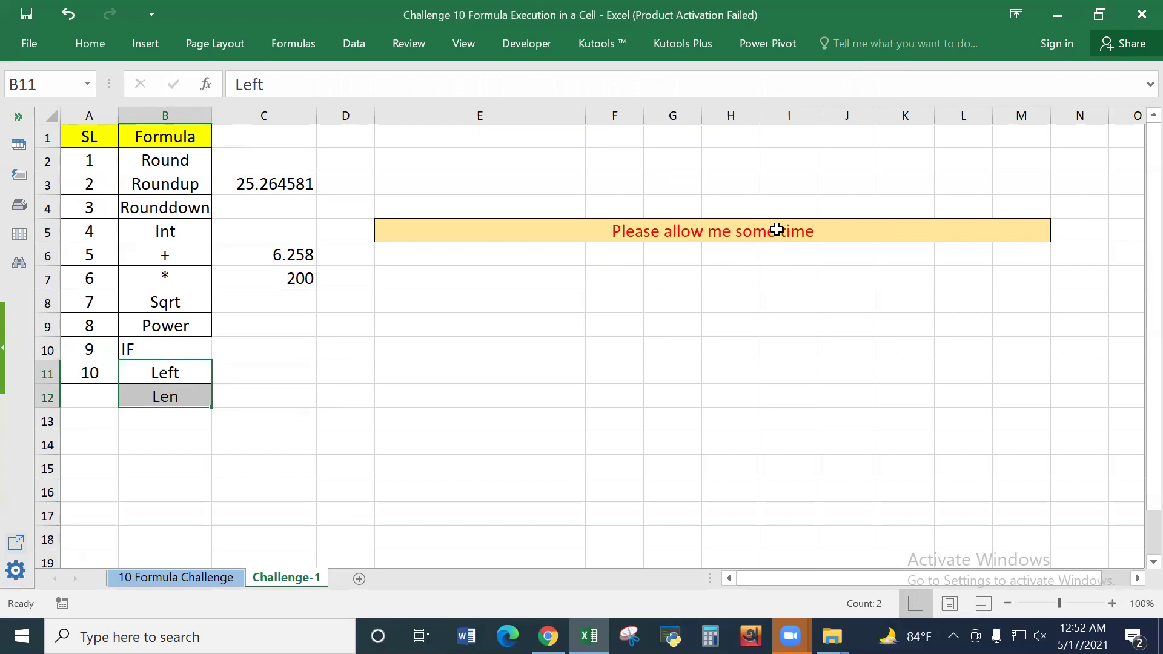
{"action": "left_click", "coordinate": [602, 229]}
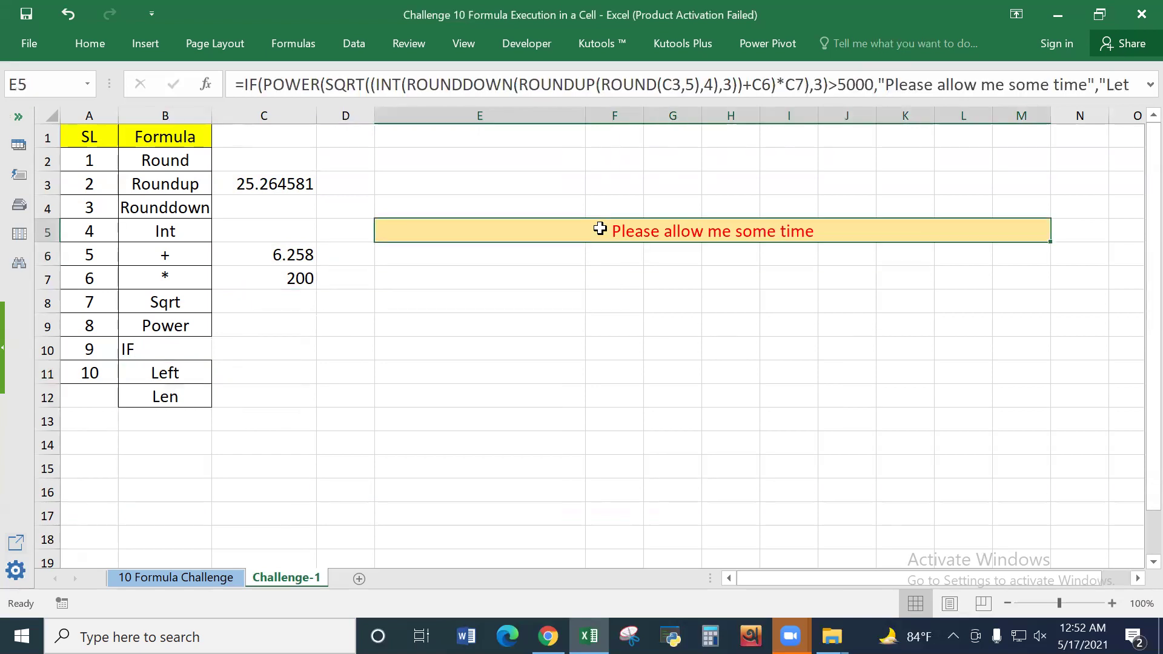
{"action": "left_click", "coordinate": [243, 85]}
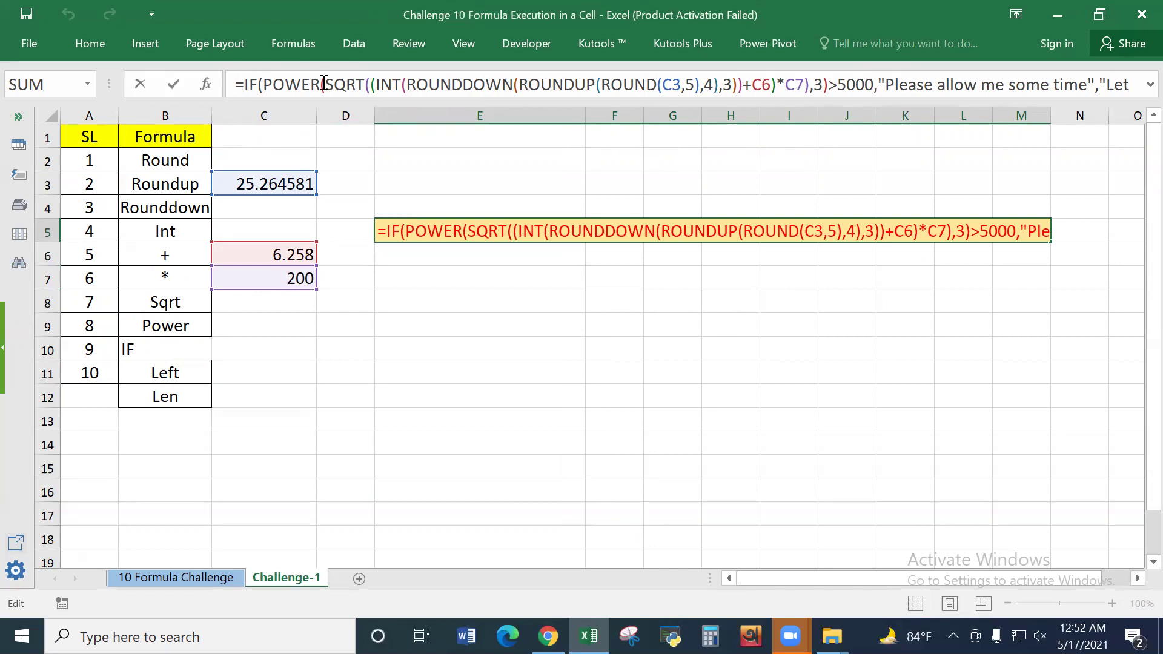
Step: Wrap E5's IF formula in LEFT and copy the whole IF expression
{"action": "type", "text": "l"}
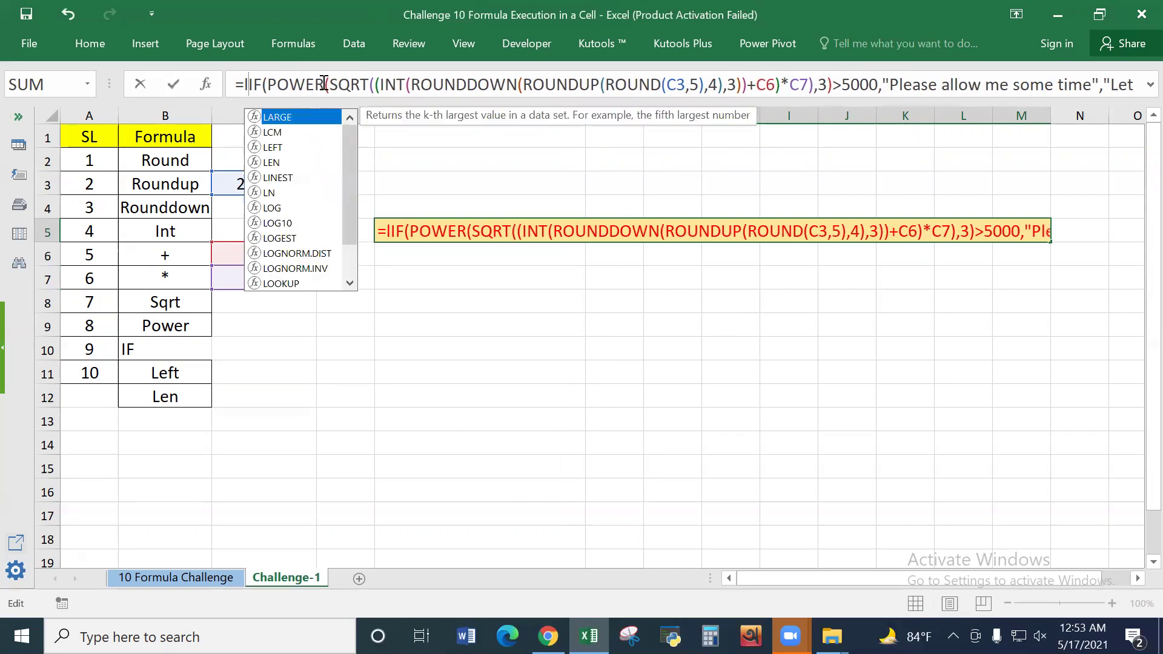
{"action": "type", "text": "e"}
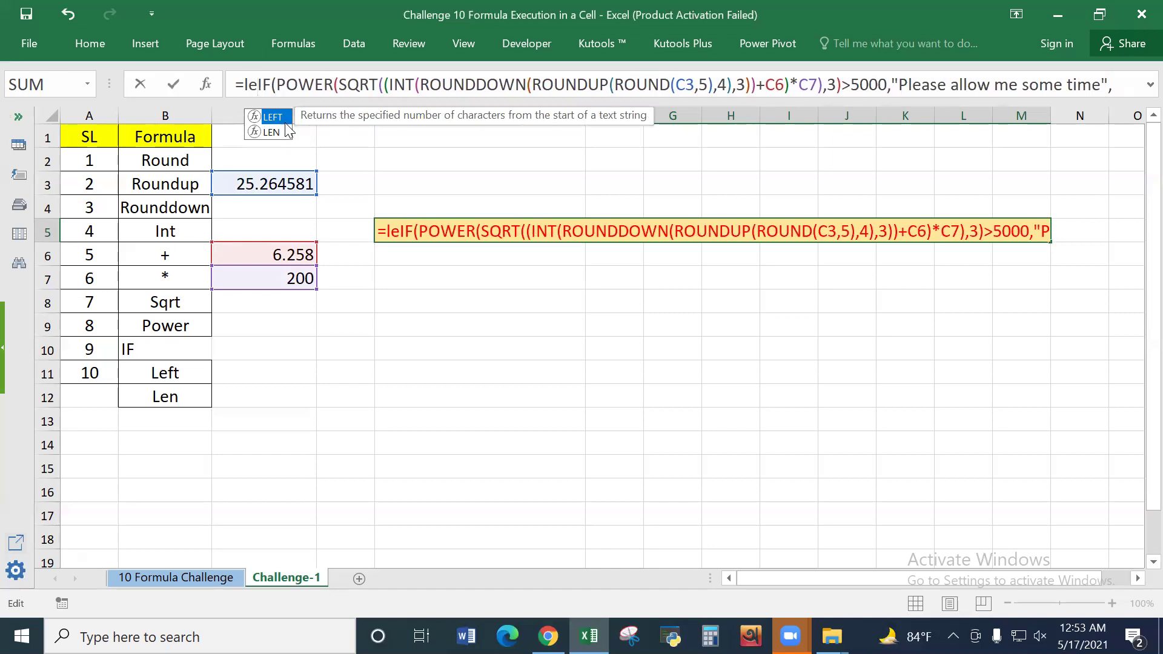
{"action": "double_click", "coordinate": [272, 117]}
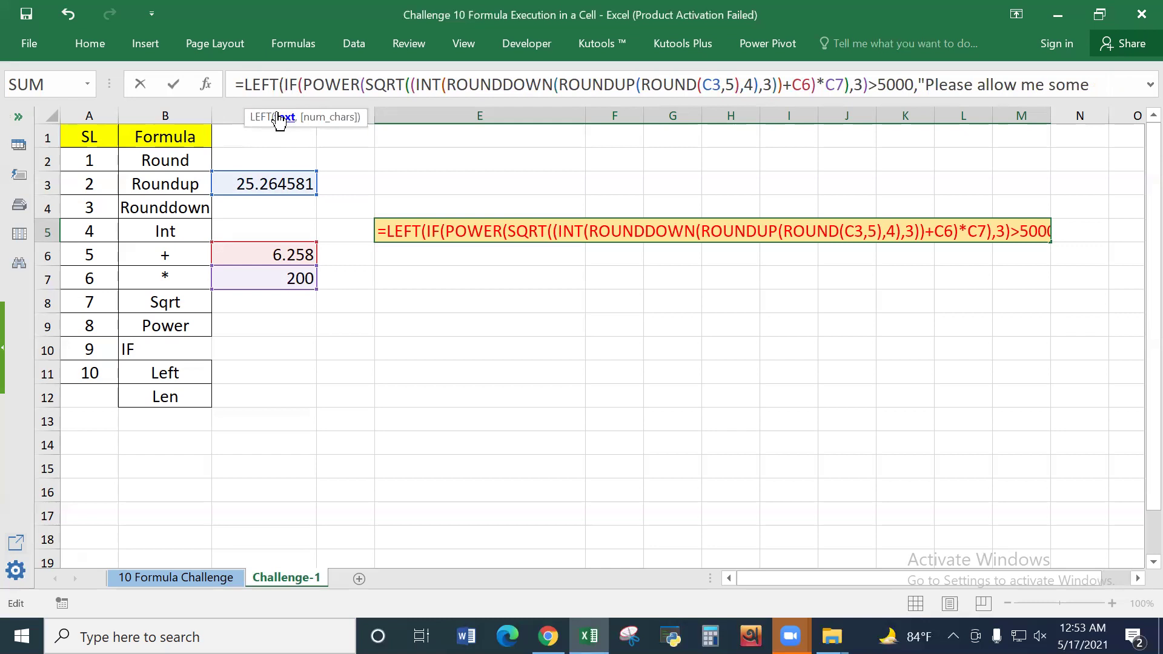
{"action": "key", "text": "ctrl+shift+u"}
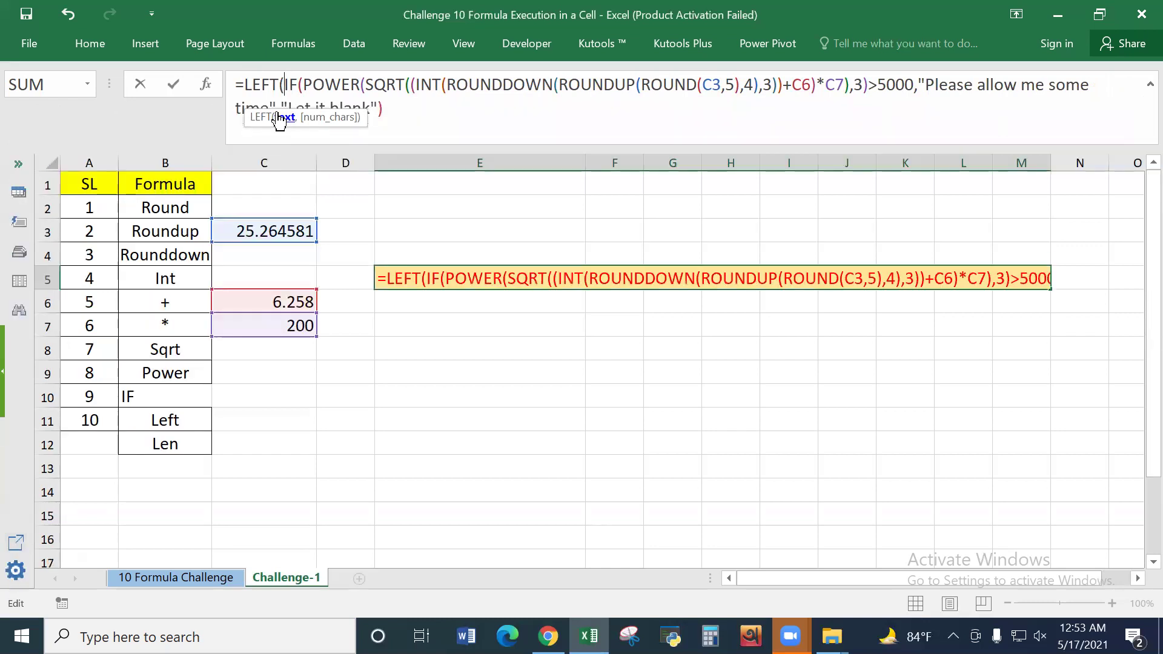
{"action": "left_click", "coordinate": [450, 115]}
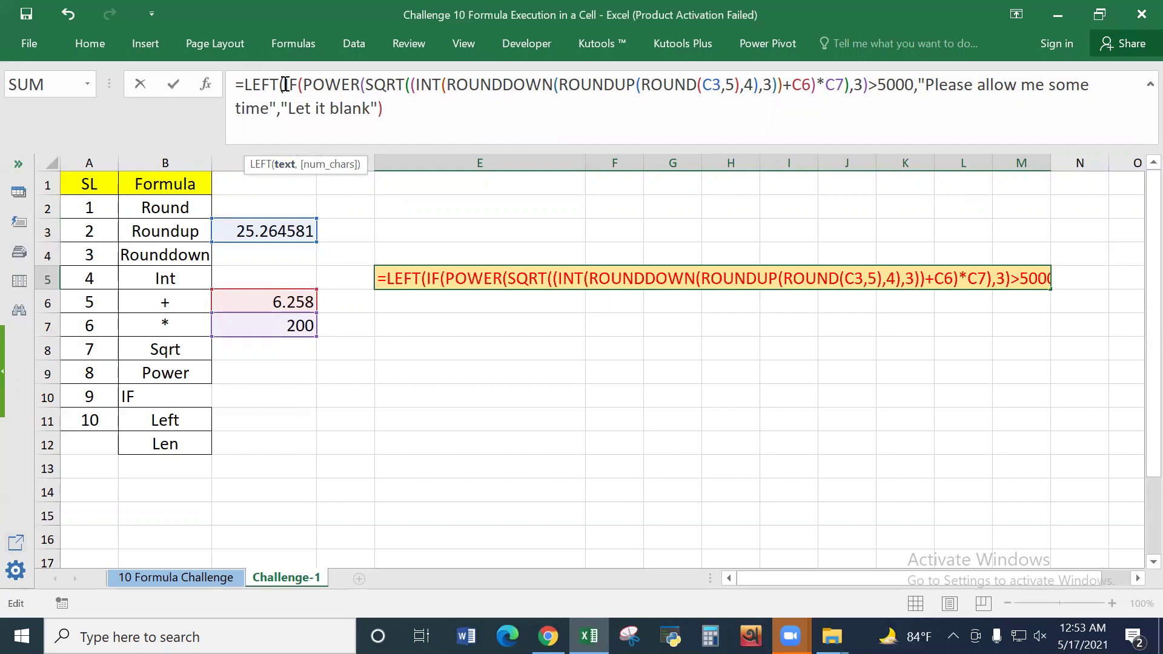
{"action": "left_click_drag", "start_coordinate": [285, 84], "coordinate": [388, 112]}
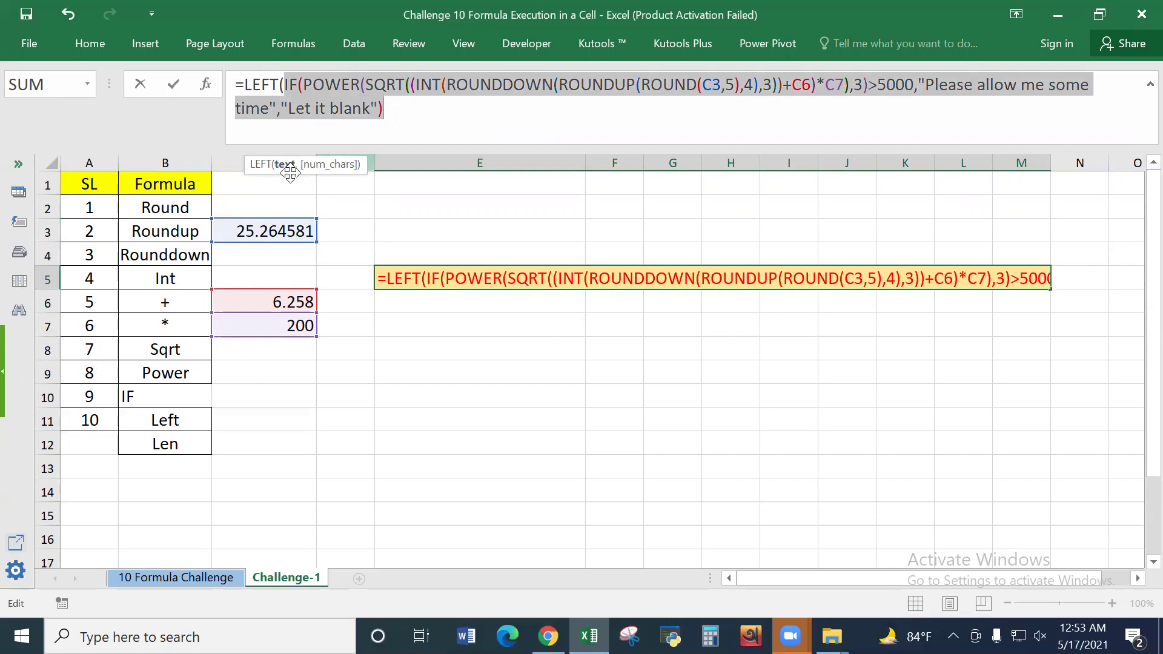
{"action": "left_click", "coordinate": [404, 113]}
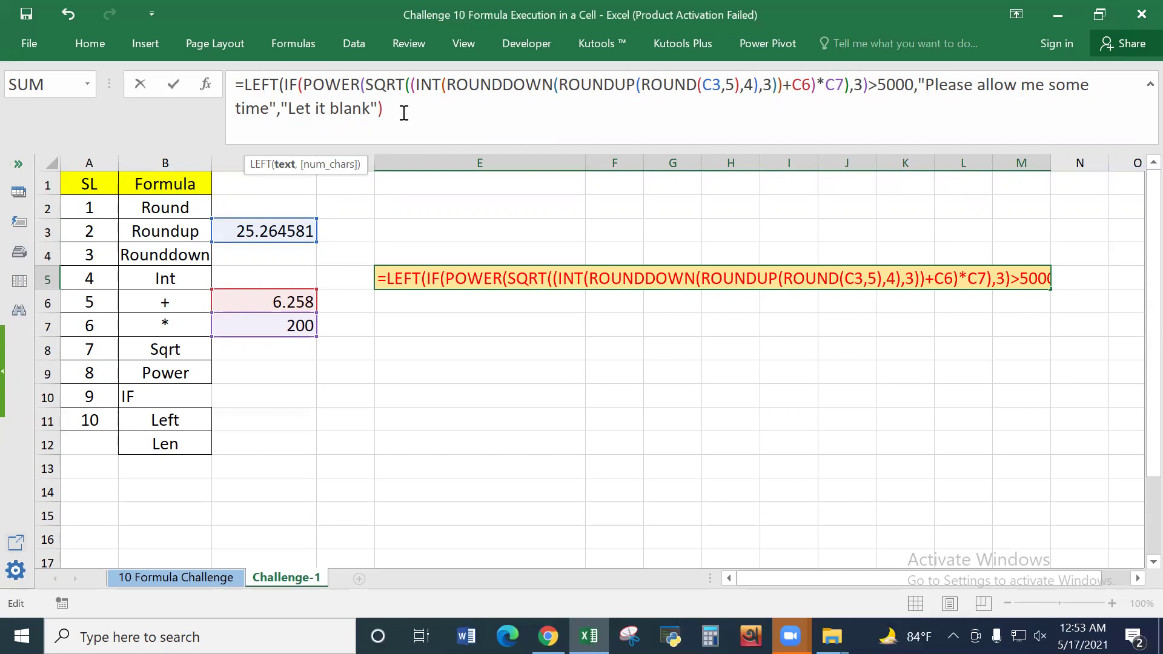
Step: Add LEN as LEFT's length argument, ready to hold the IF expression
{"action": "type", "text": ","}
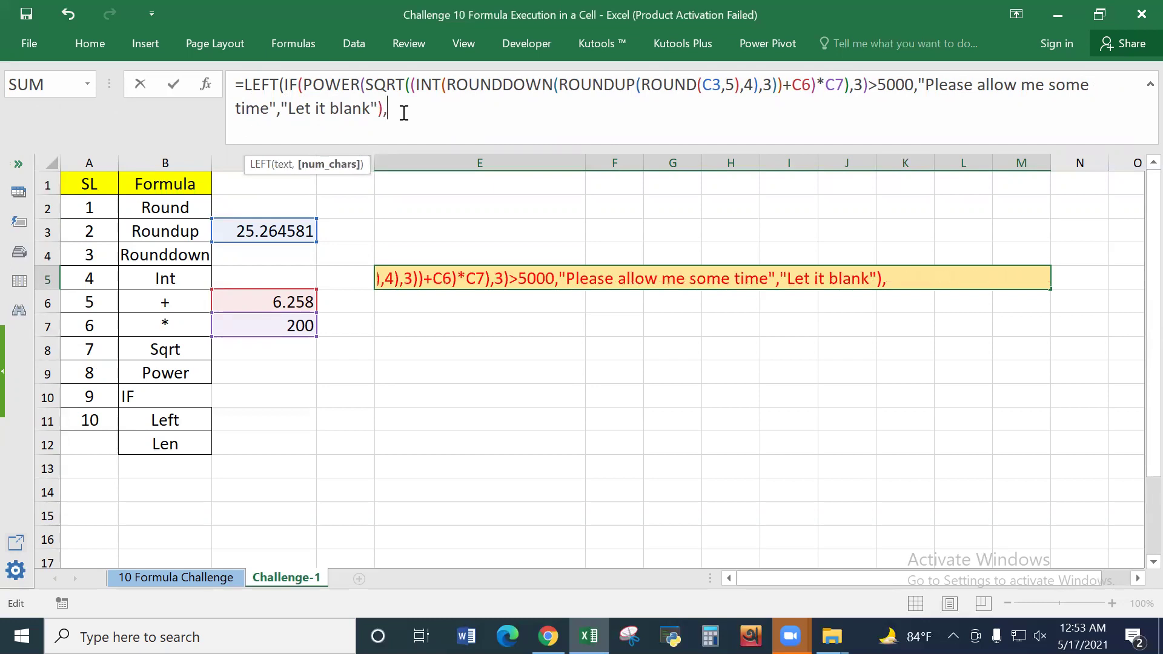
{"action": "type", "text": "len"}
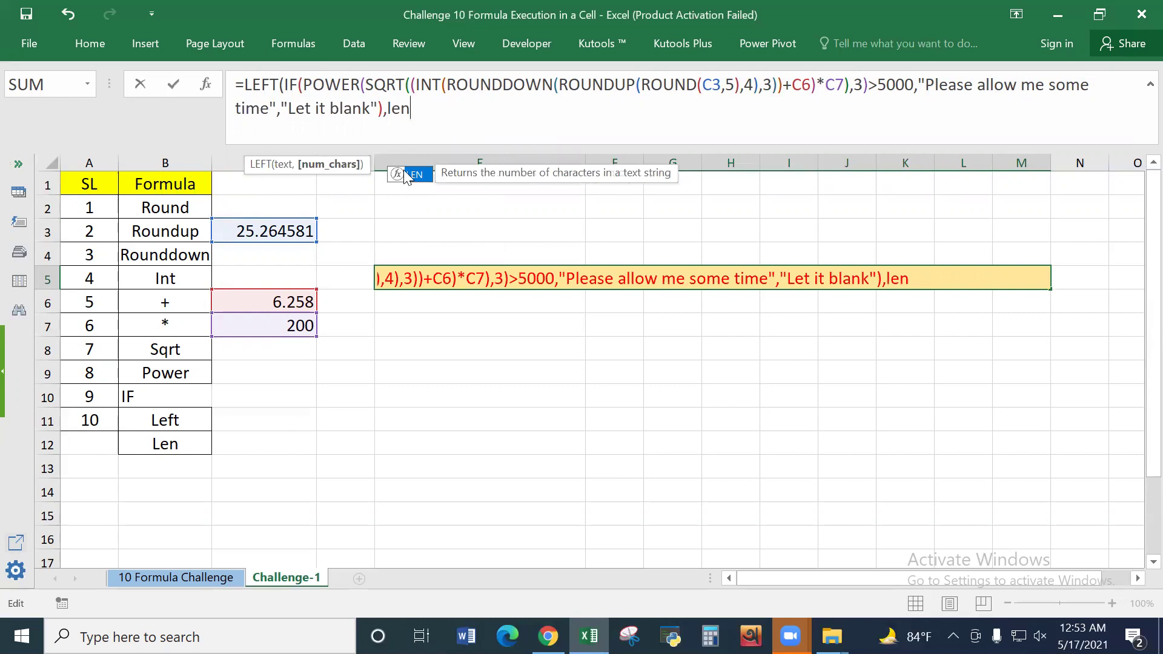
{"action": "double_click", "coordinate": [410, 175]}
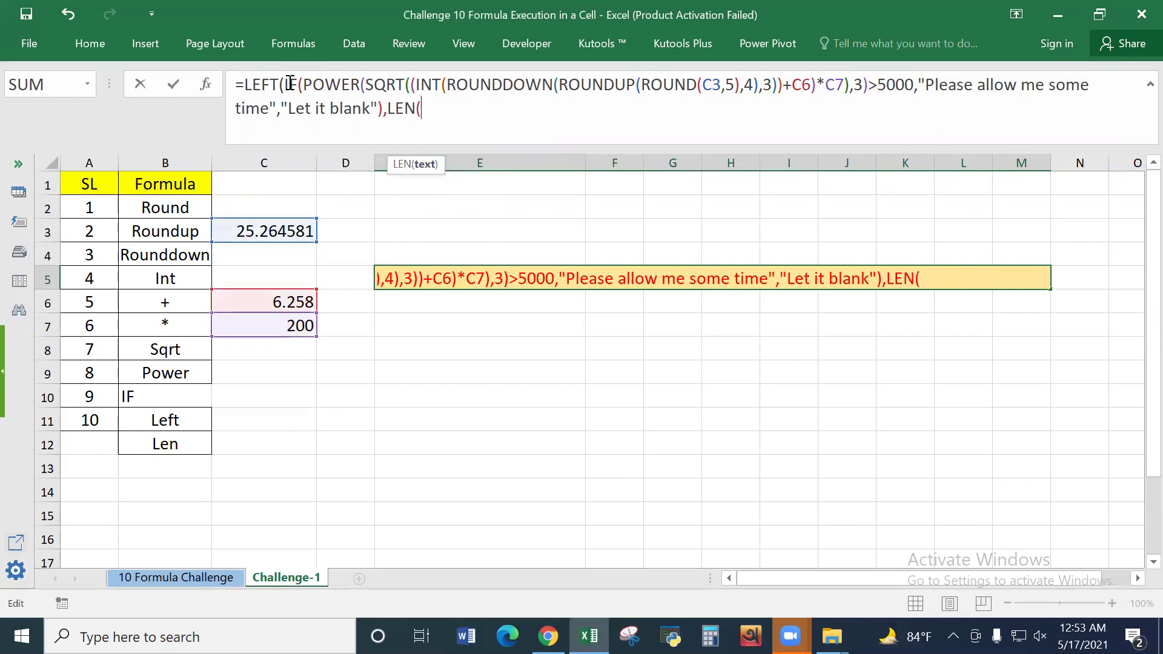
{"action": "left_click_drag", "start_coordinate": [287, 85], "coordinate": [383, 111]}
{"action": "key", "text": "ctrl+c"}
{"action": "left_click", "coordinate": [434, 110]}
Step: Paste the IF expression into LEN and close with )-4), showing "Please allow me some"
{"action": "key", "text": "ctrl+v"}
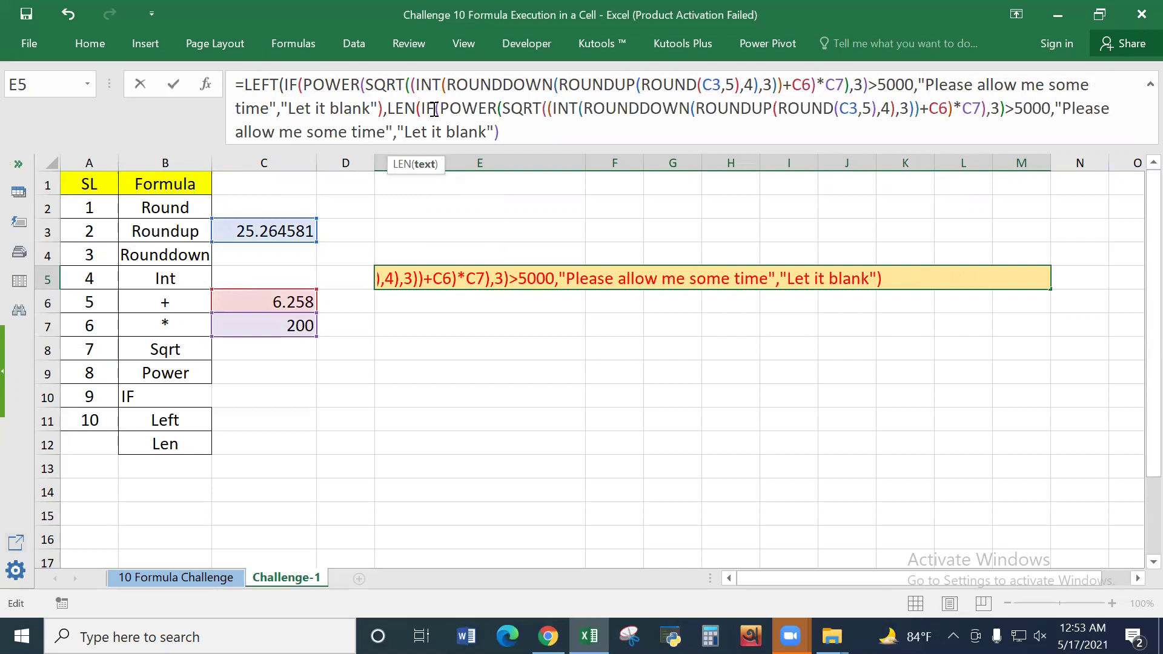
{"action": "type", "text": ")"}
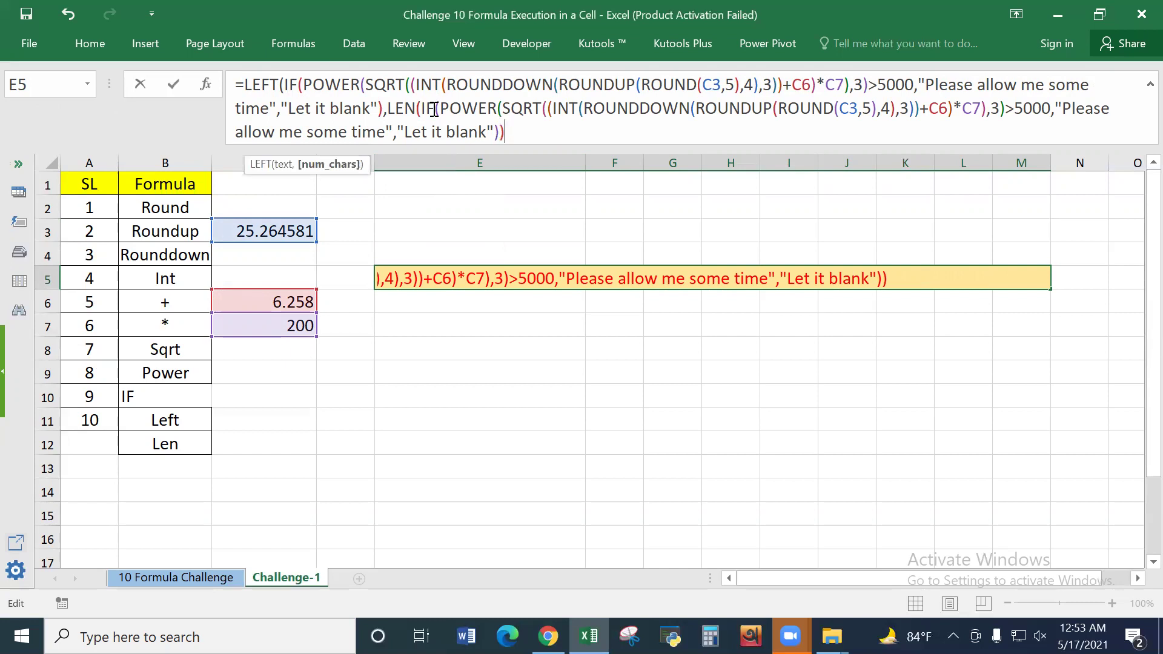
{"action": "type", "text": "-"}
{"action": "type", "text": "4"}
{"action": "type", "text": ")"}
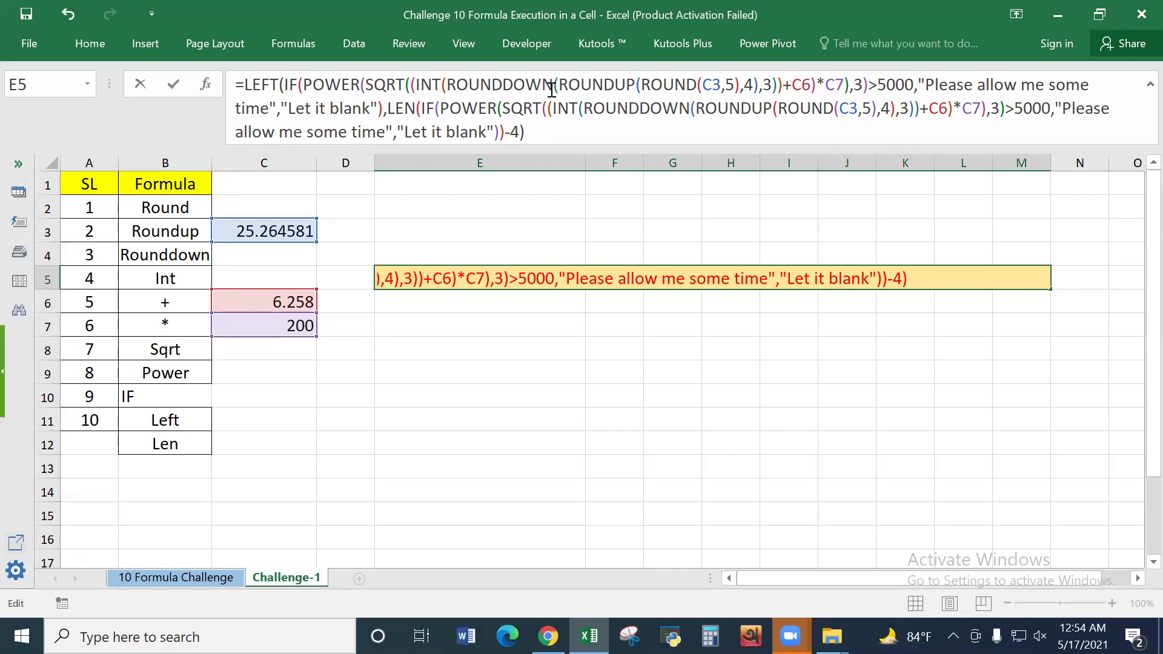
{"action": "key", "text": "Return"}
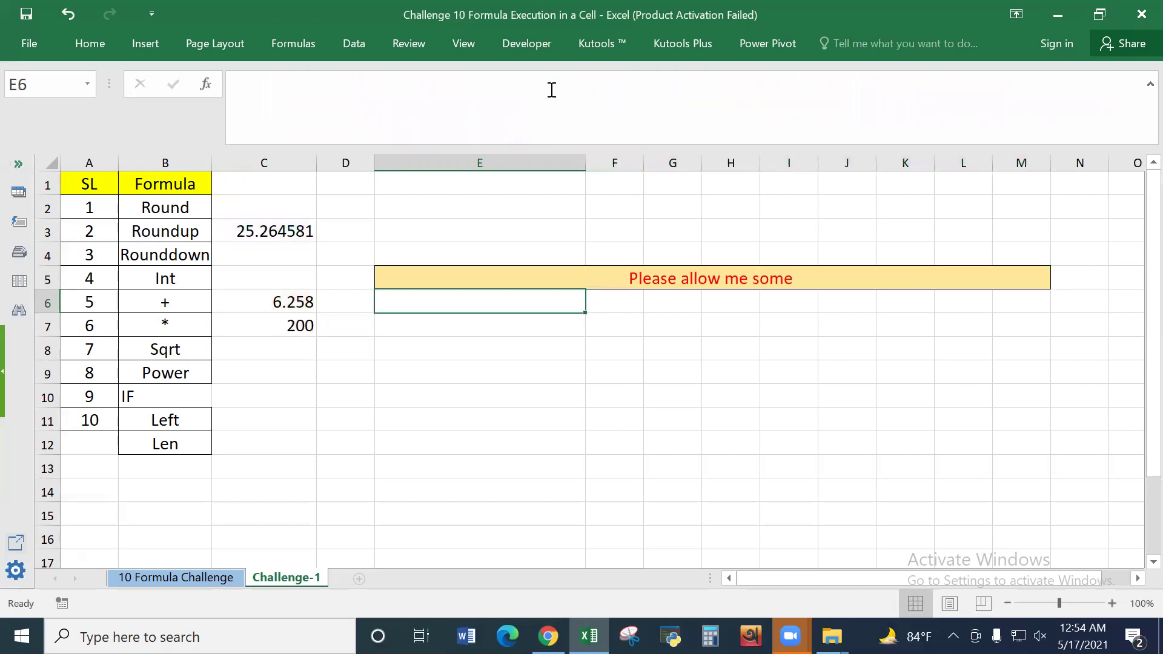
Step: Inspect the first text result in E5's IF formula without changing it
{"action": "left_click", "coordinate": [684, 279]}
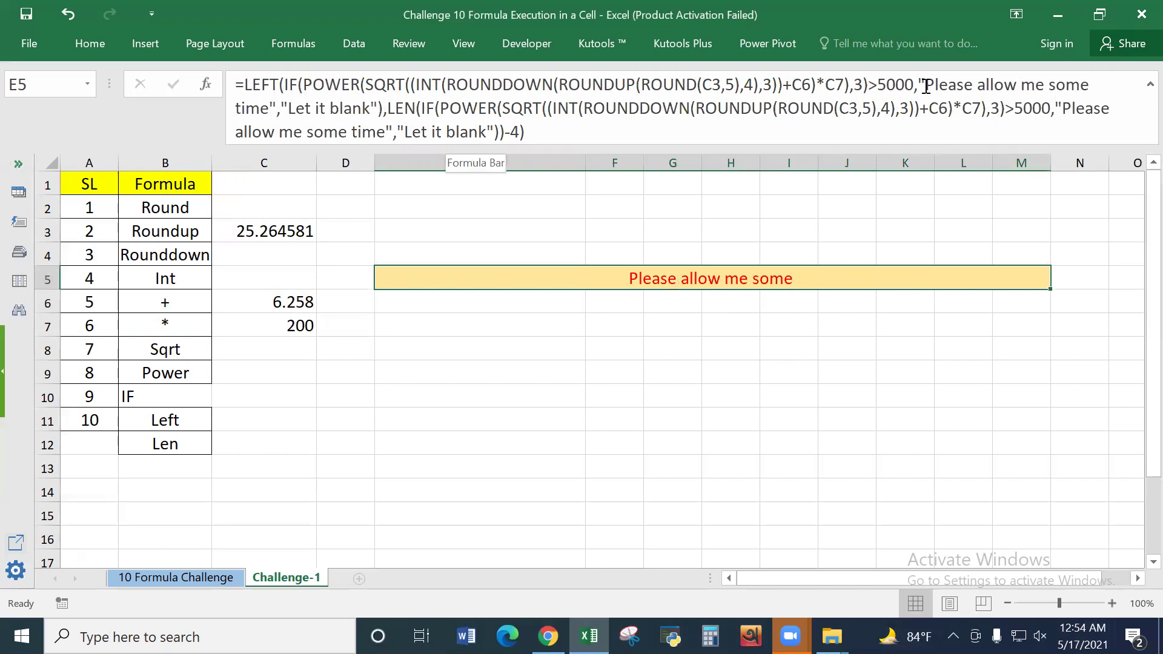
{"action": "mouse_move", "coordinate": [923, 89]}
{"action": "left_mouse_down"}
{"action": "mouse_move", "coordinate": [507, 115]}
{"action": "mouse_move", "coordinate": [269, 110]}
{"action": "left_mouse_up"}
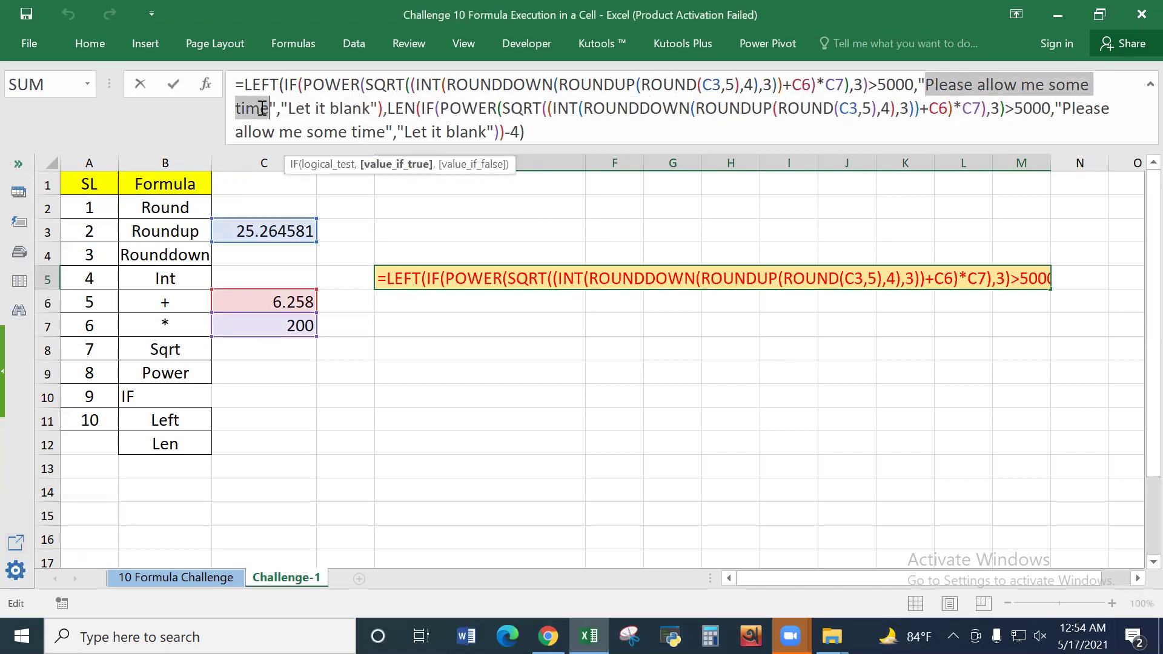
{"action": "key", "text": "Return"}
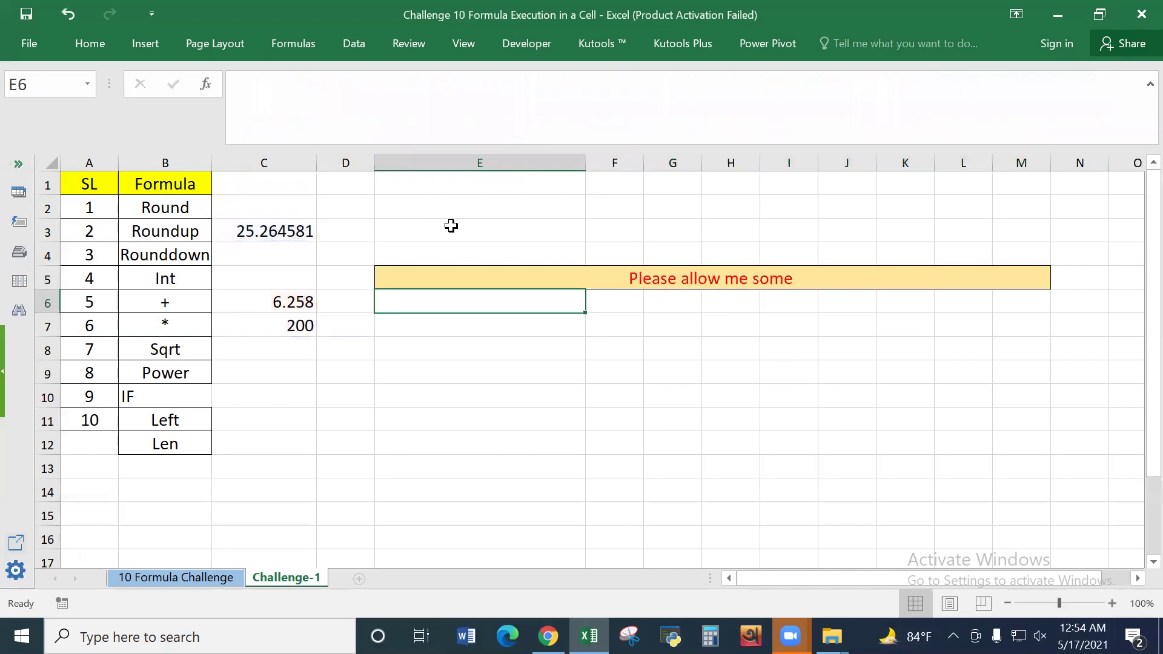
Step: Shorten the first IF text from "Please allow me some time" to "Please allow me some"
{"action": "left_click", "coordinate": [754, 278]}
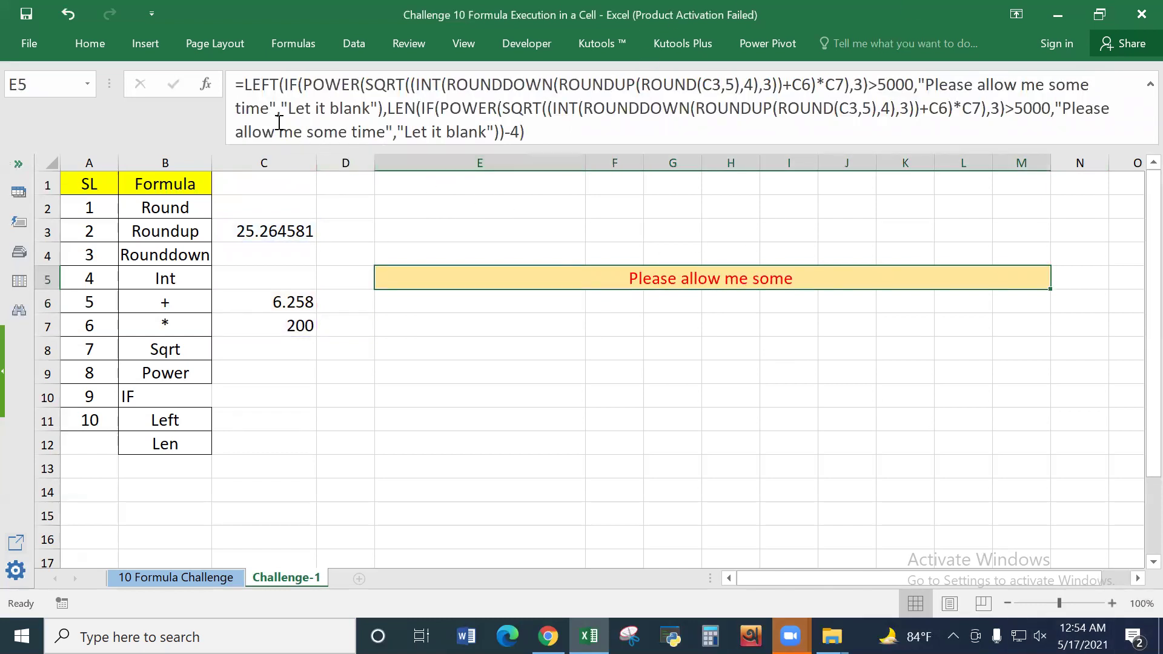
{"action": "left_click", "coordinate": [270, 108]}
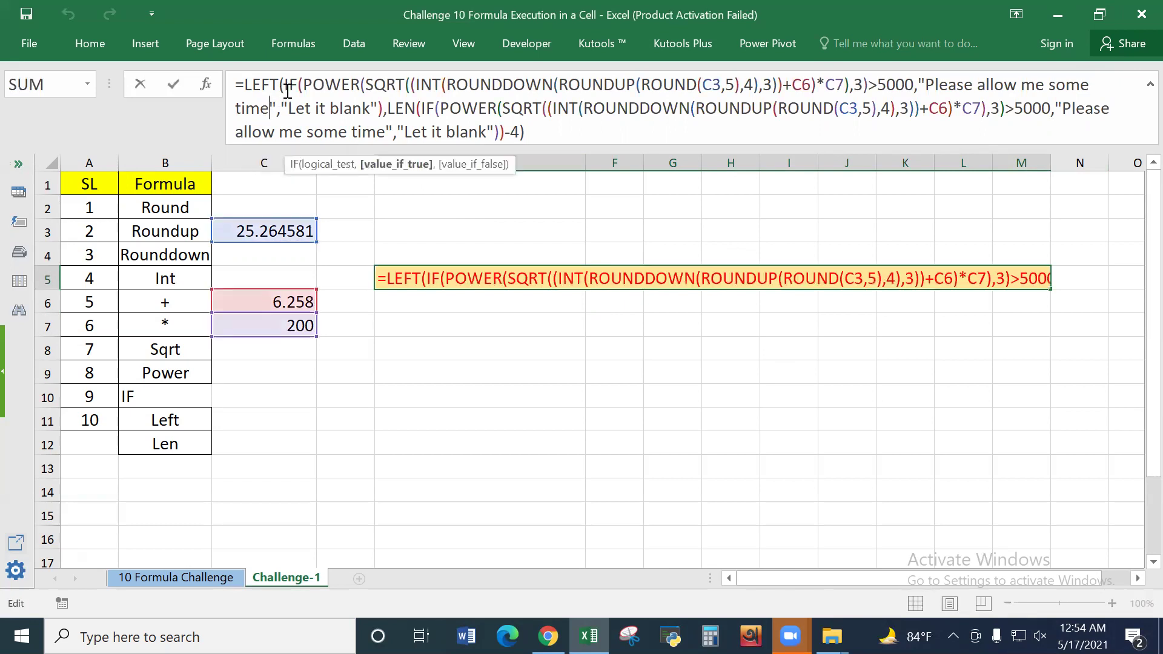
{"action": "key", "text": "BackSpace"}
{"action": "key", "text": "BackSpace"}
{"action": "key", "text": "BackSpace"}
{"action": "key", "text": "BackSpace"}
{"action": "key", "text": "BackSpace"}
{"action": "key", "text": "BackSpace"}
{"action": "key", "text": "BackSpace"}
{"action": "key", "text": "BackSpace"}
{"action": "key", "text": "BackSpace"}
{"action": "type", "text": "some"}
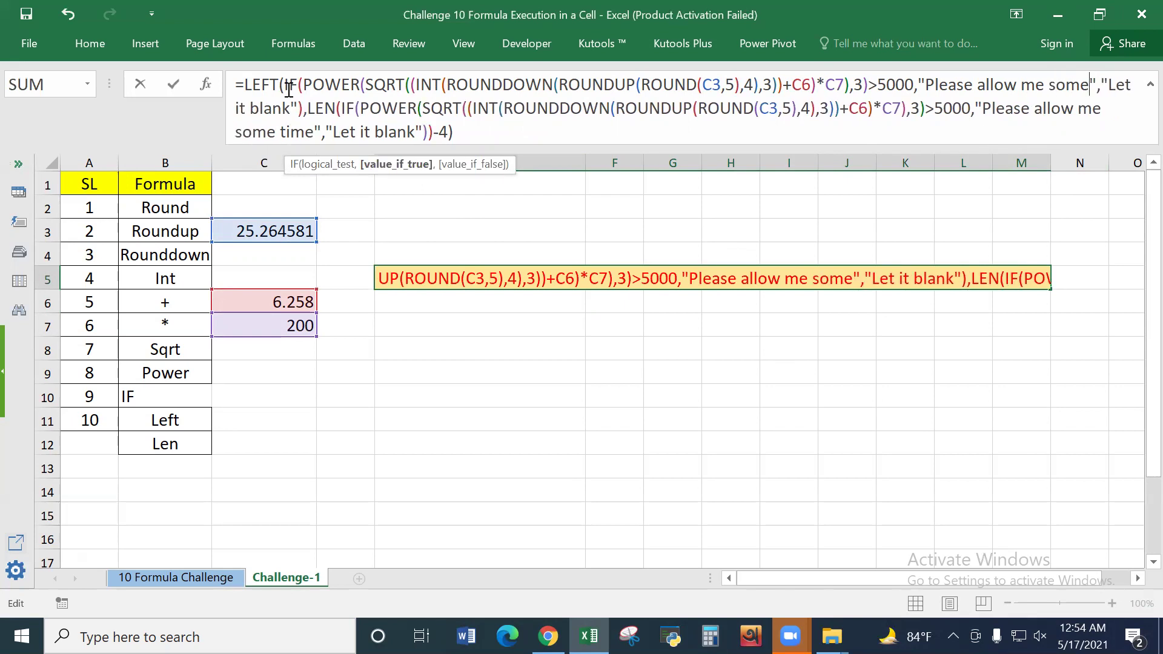
{"action": "key", "text": "Return"}
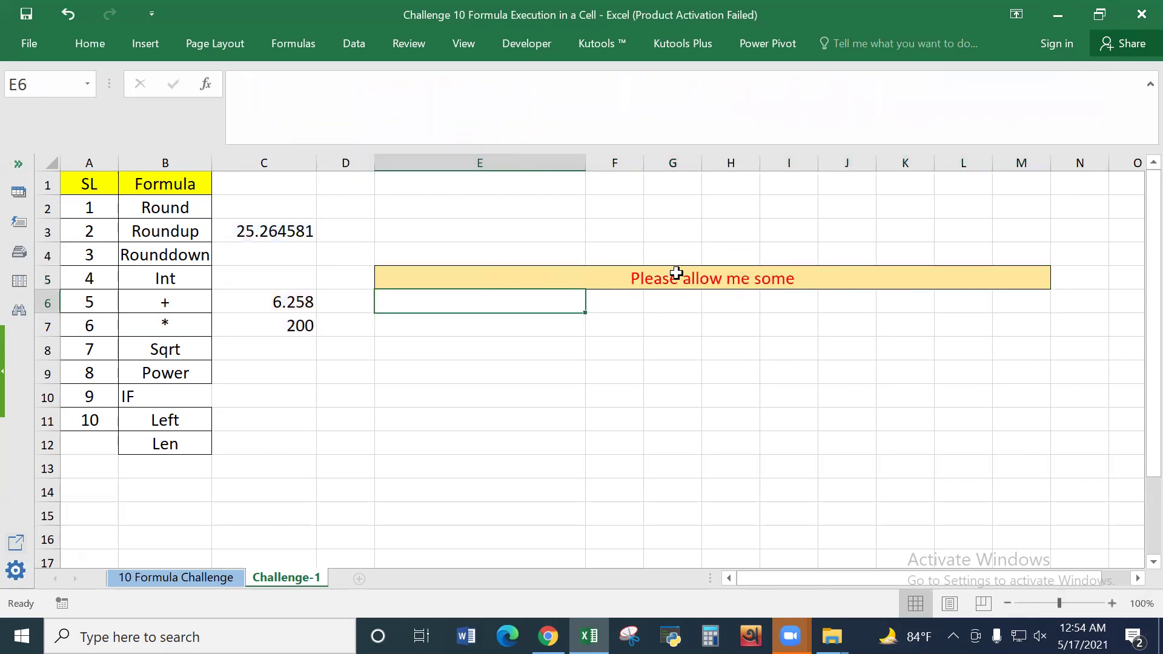
{"action": "left_click", "coordinate": [678, 276]}
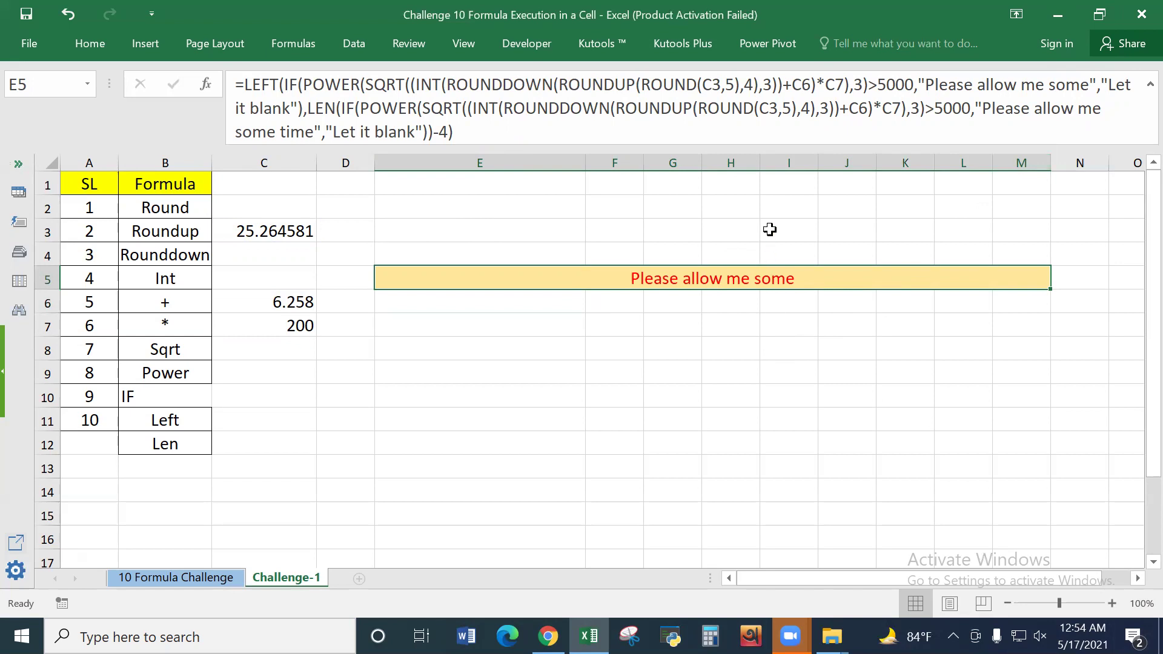
{"action": "left_click", "coordinate": [778, 340]}
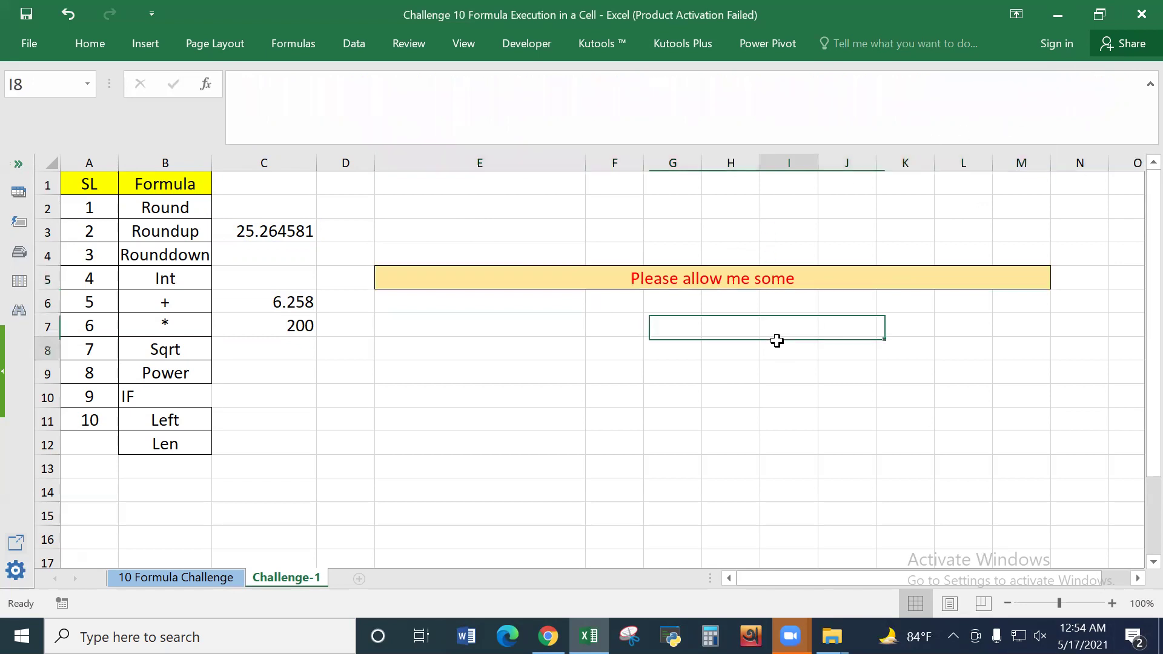
{"action": "left_click", "coordinate": [749, 282]}
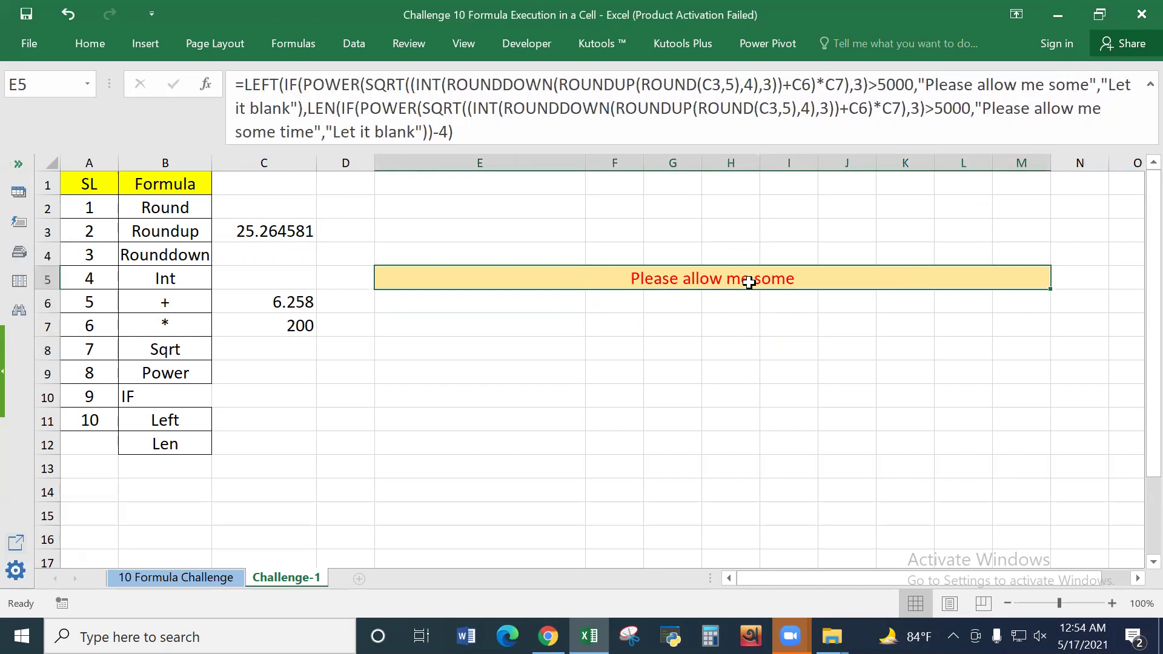